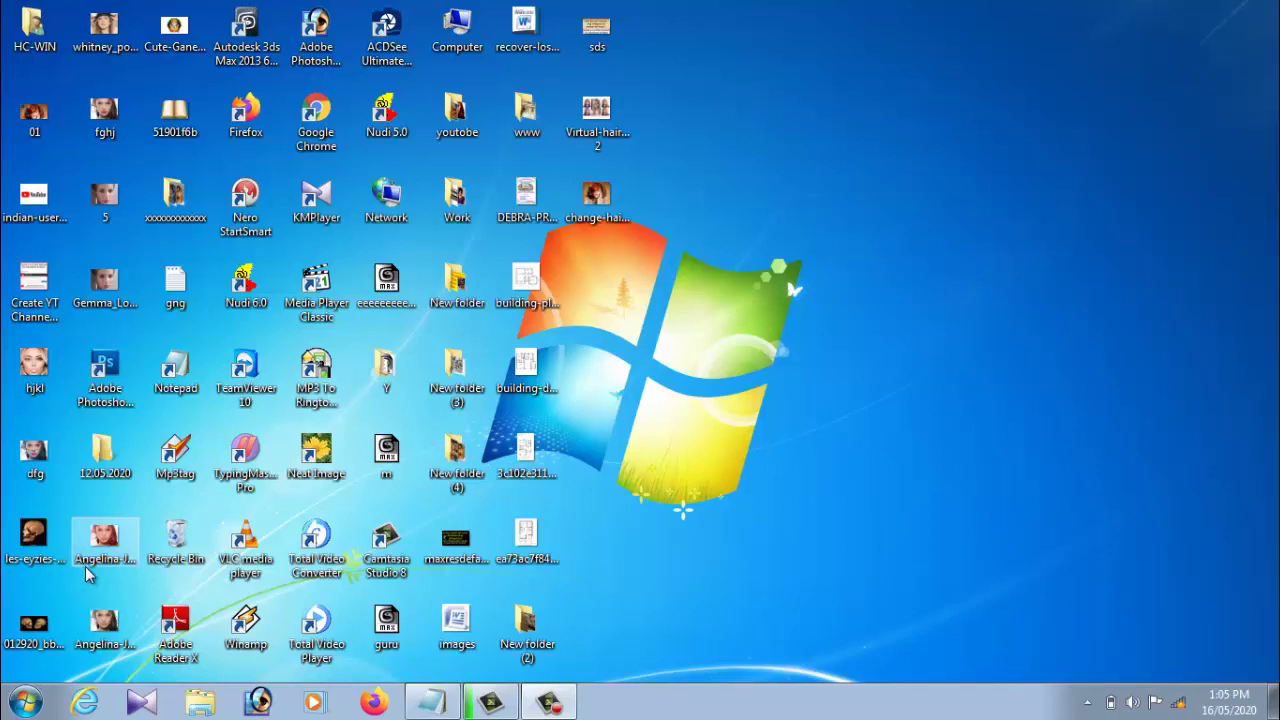
Launch Adobe Photoshop 7.0 from the Windows 7 Start menu's All Programs list
{"action": "left_click", "coordinate": [18, 705]}
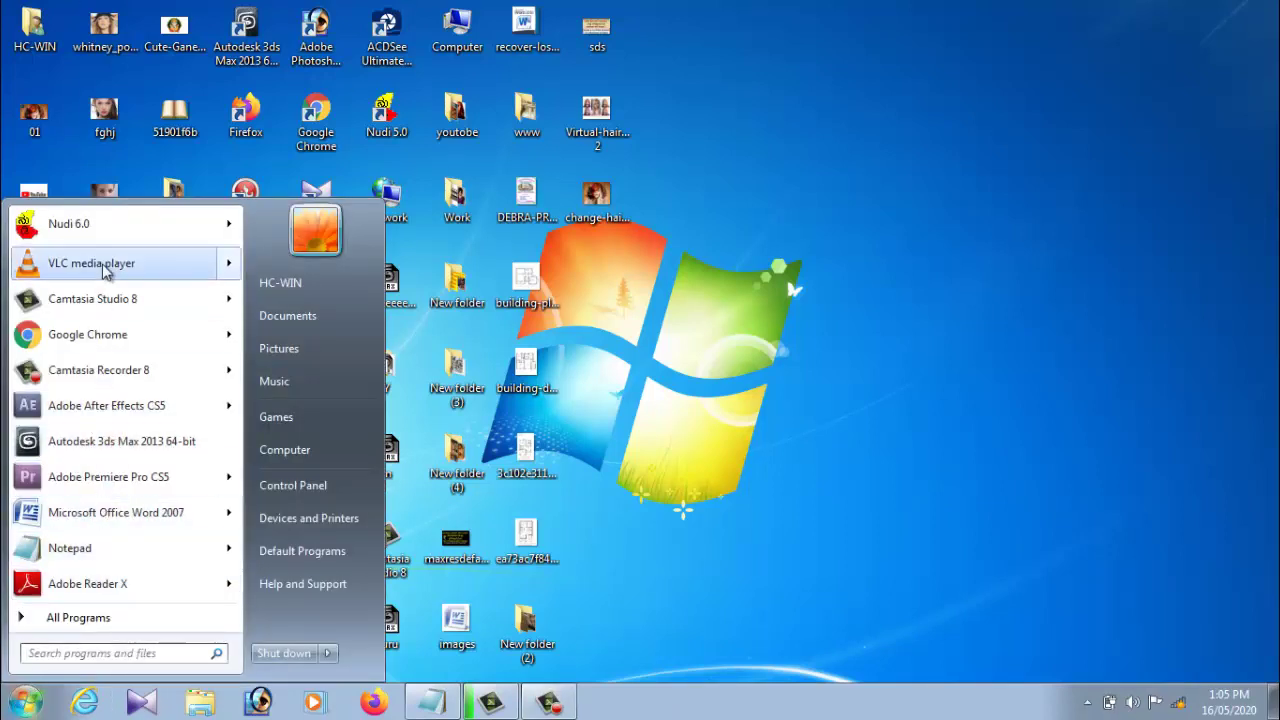
{"action": "left_click", "coordinate": [98, 618]}
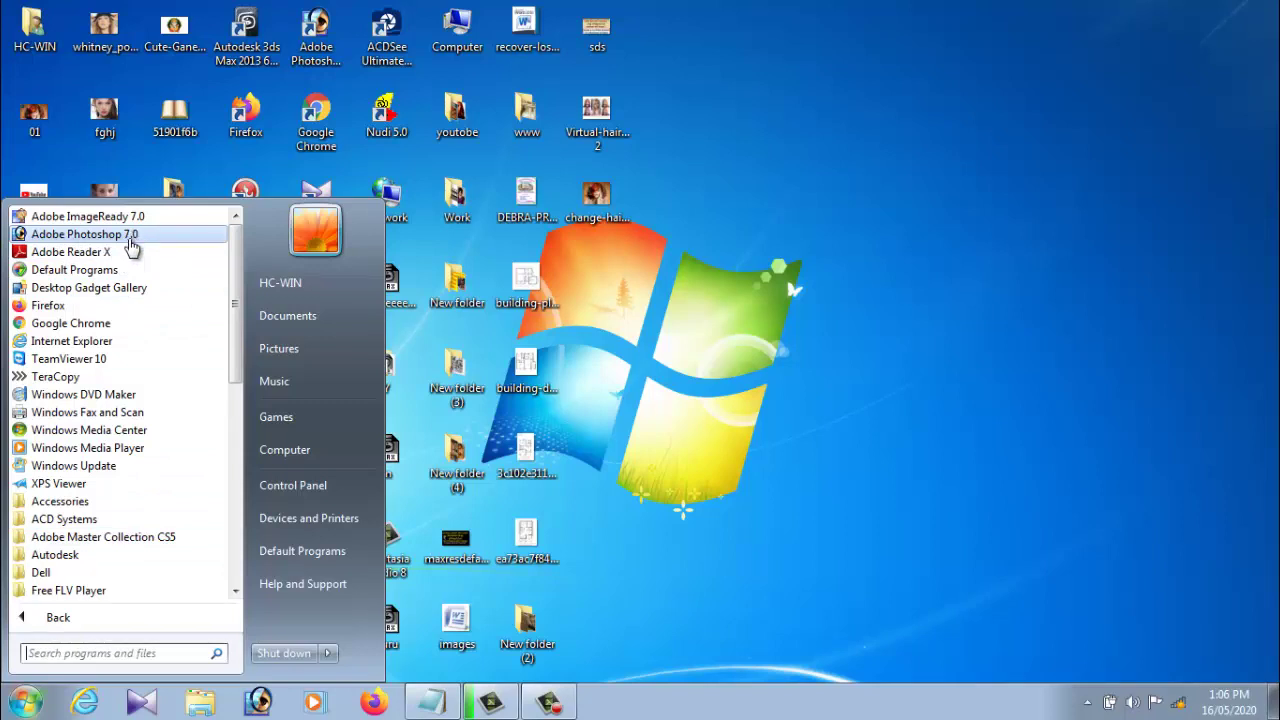
{"action": "left_click", "coordinate": [132, 240]}
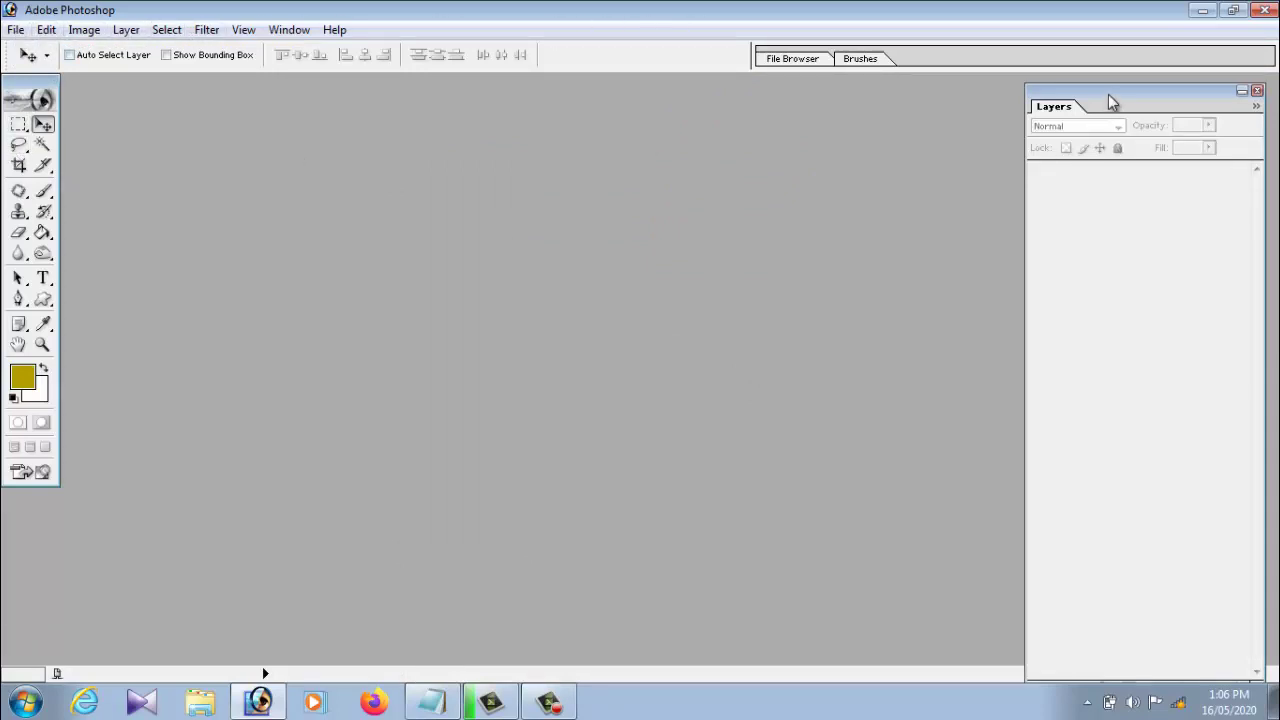
Move the Layers palette to the top-right, then dismiss a first New document dialog unused
{"action": "left_click_drag", "start_coordinate": [1128, 86], "coordinate": [1143, 77]}
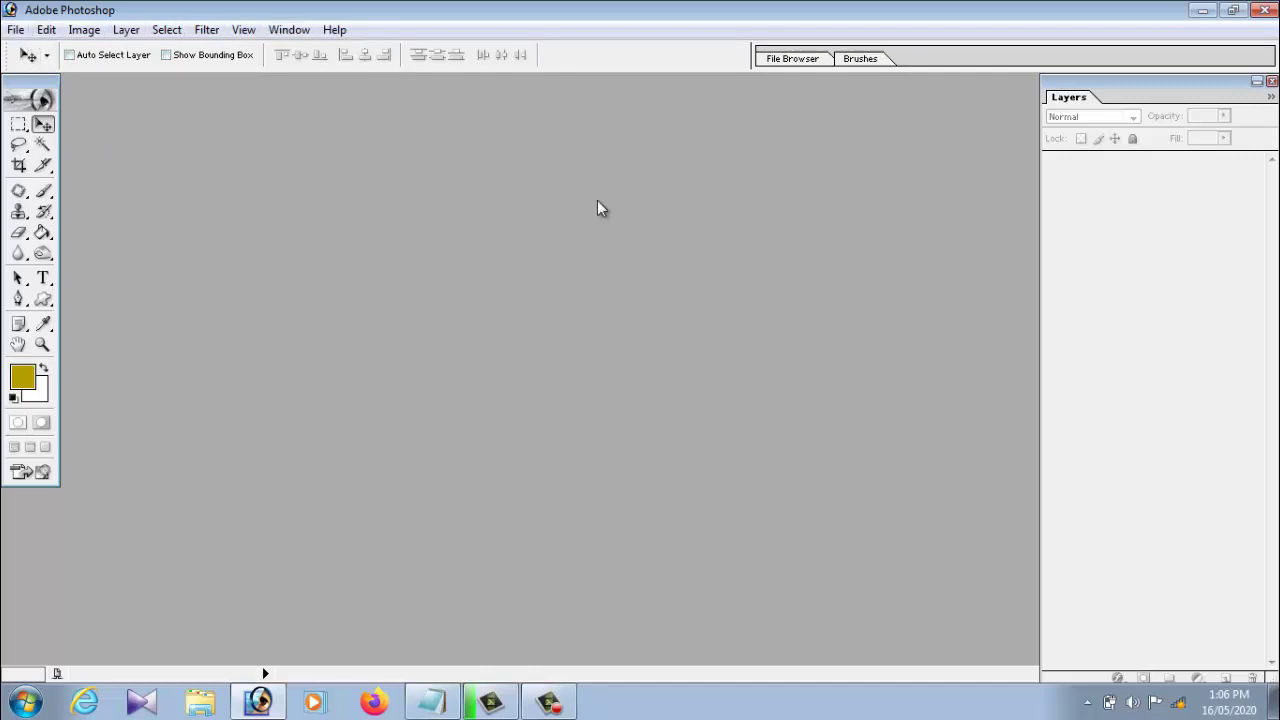
{"action": "left_click", "coordinate": [16, 30]}
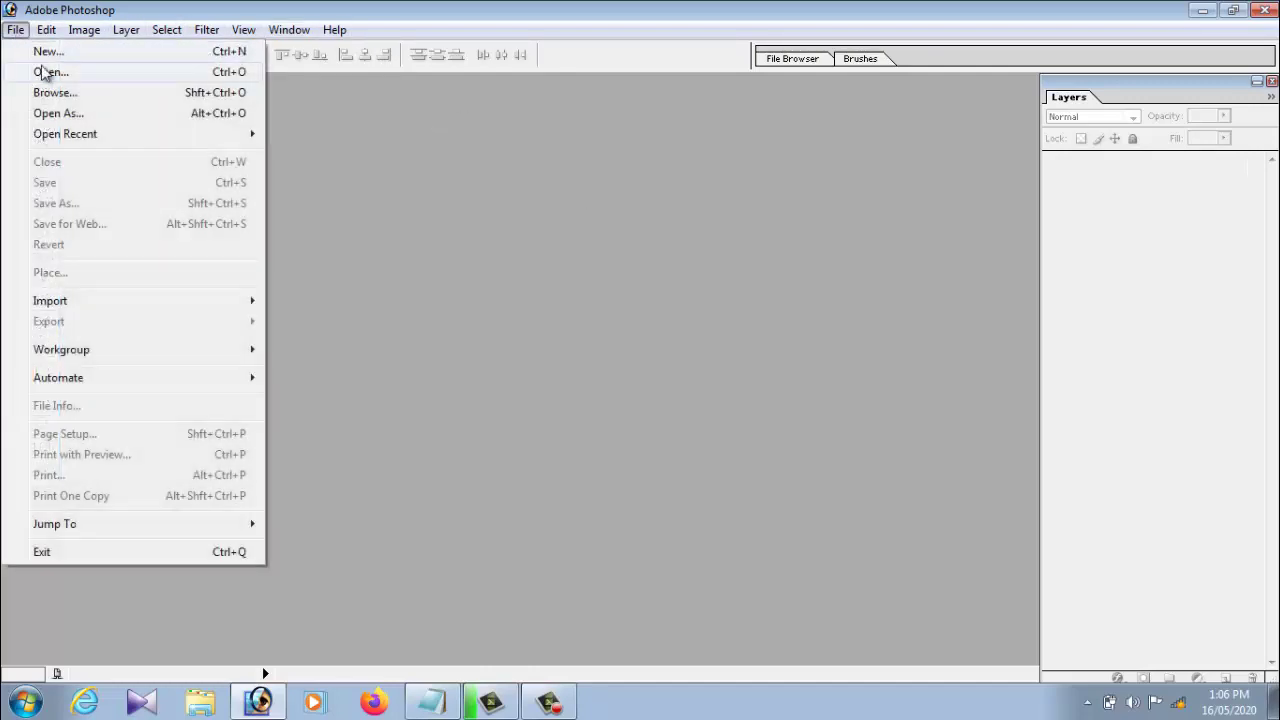
{"action": "left_click", "coordinate": [45, 52]}
{"action": "left_click_drag", "start_coordinate": [517, 160], "coordinate": [558, 143]}
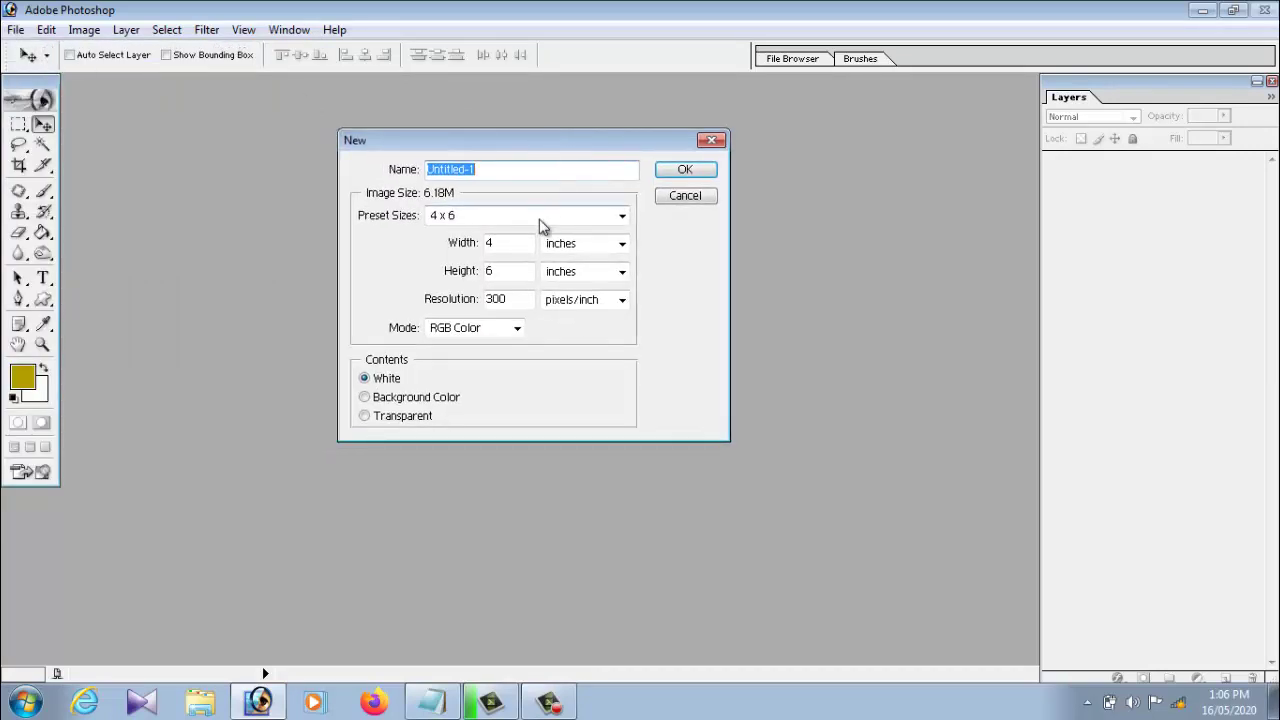
{"action": "left_click", "coordinate": [712, 140]}
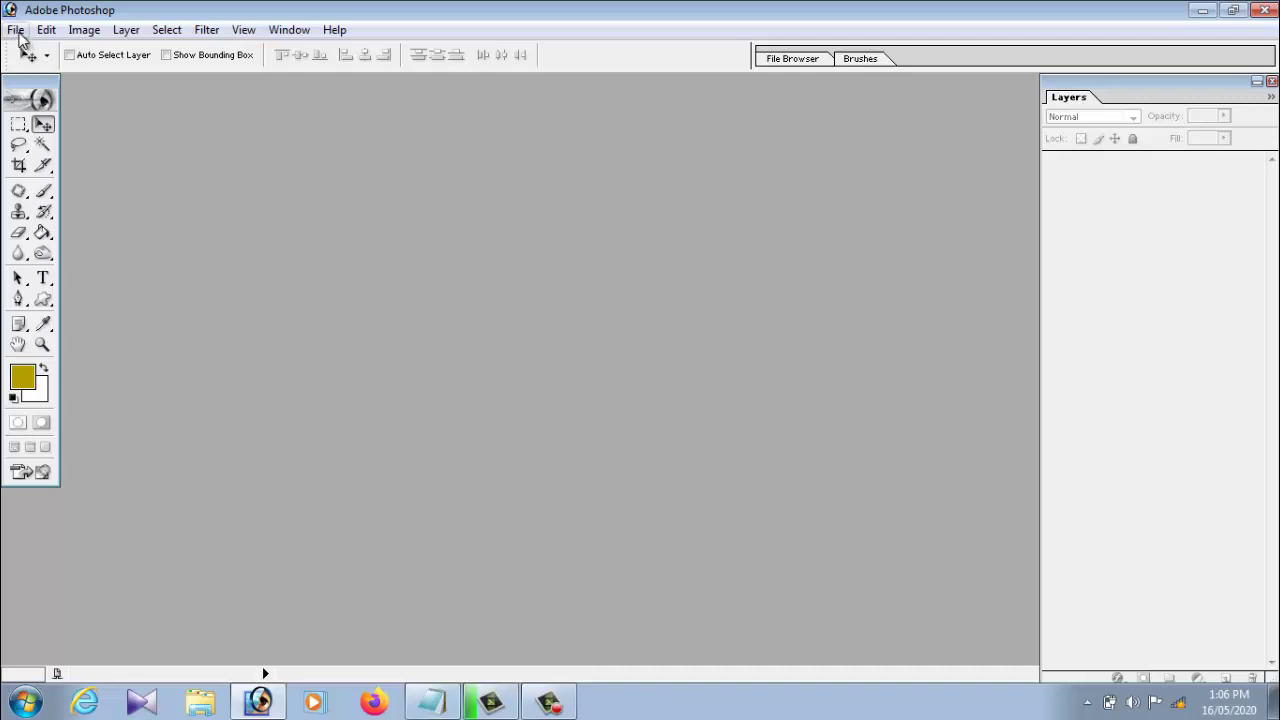
Set up a new document named 'Abc' with the 4 x 6 inch, 300 ppi preset
{"action": "left_click", "coordinate": [17, 30]}
{"action": "left_click", "coordinate": [30, 50]}
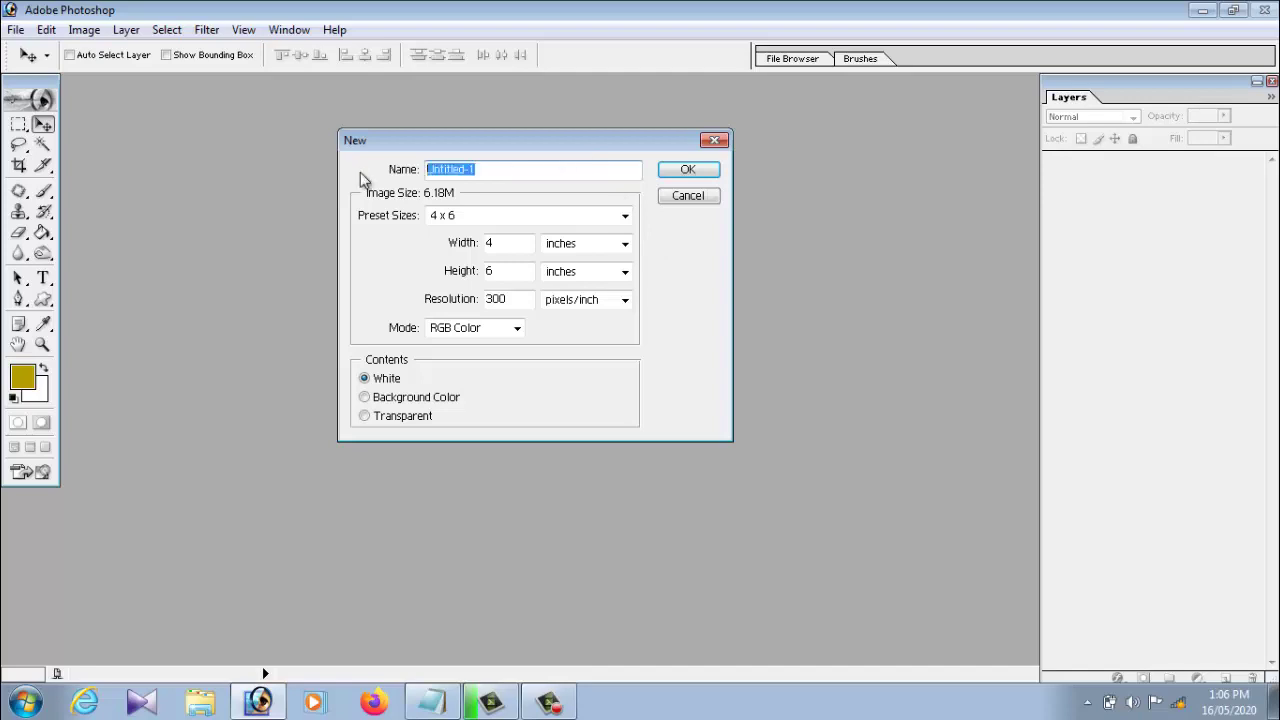
{"action": "mouse_move", "coordinate": [531, 174]}
{"action": "left_mouse_down"}
{"action": "mouse_move", "coordinate": [543, 171]}
{"action": "mouse_move", "coordinate": [352, 171]}
{"action": "left_mouse_up"}
{"action": "type", "text": "Ab"}
{"action": "type", "text": "c"}
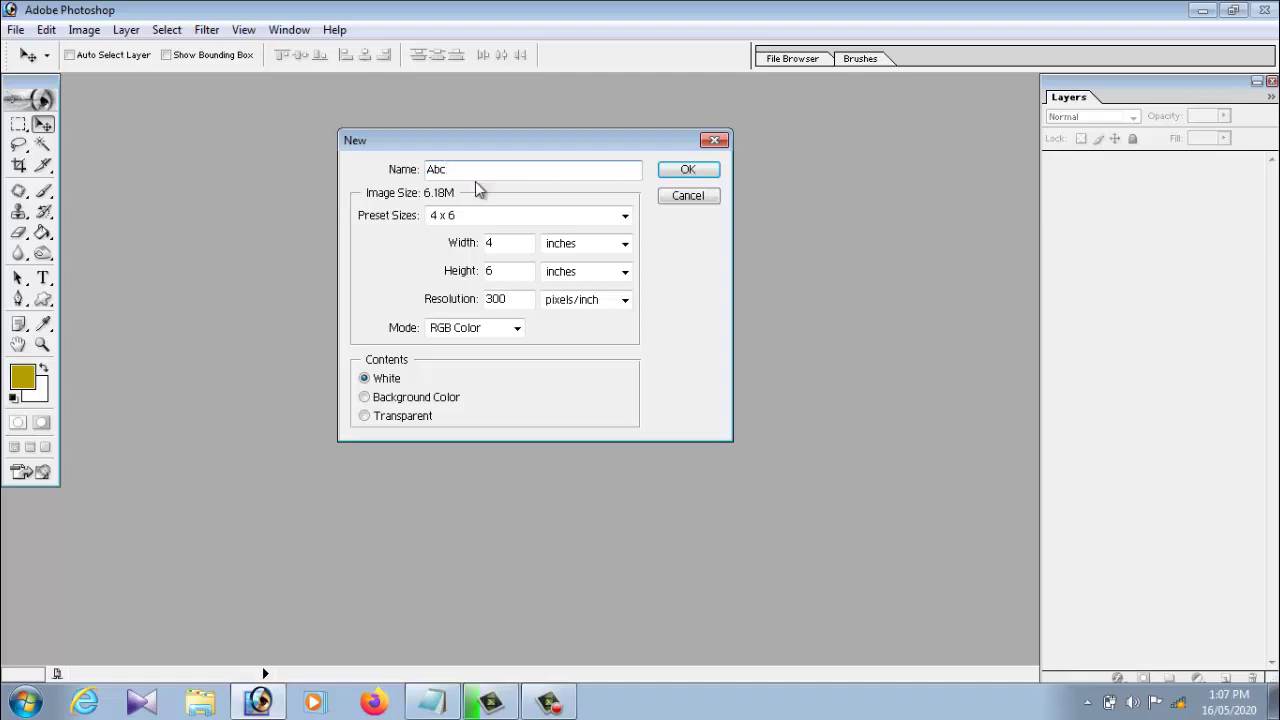
{"action": "left_click", "coordinate": [474, 222]}
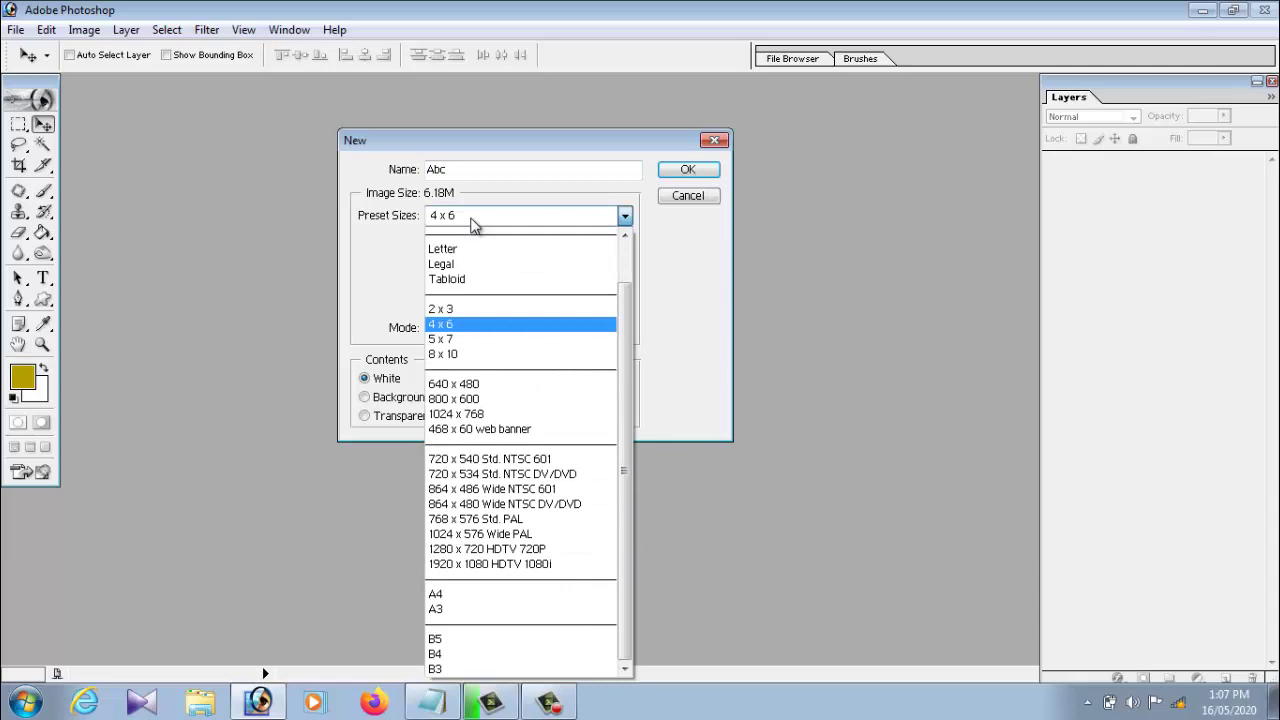
{"action": "left_click", "coordinate": [473, 220]}
{"action": "left_click", "coordinate": [473, 220]}
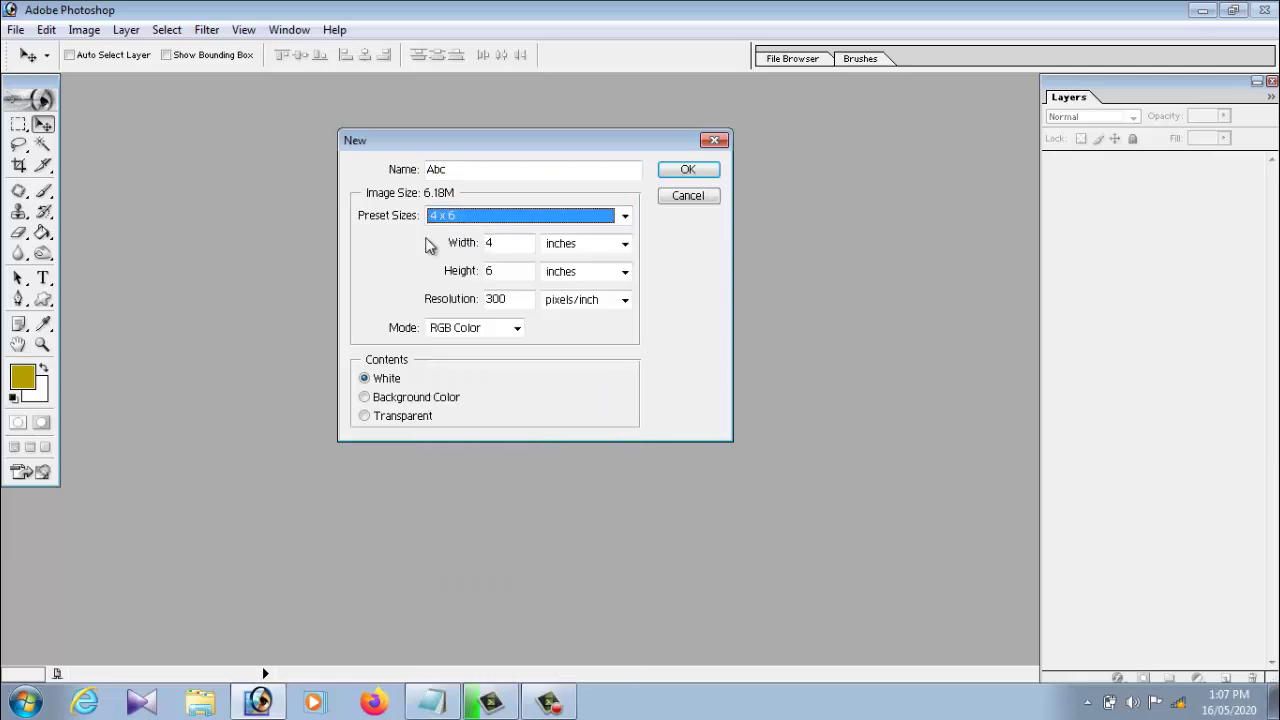
{"action": "left_click", "coordinate": [480, 218]}
{"action": "left_click", "coordinate": [480, 218]}
{"action": "left_click", "coordinate": [480, 222]}
Create the Abc document, maximize its window and rotate the canvas 90° to landscape
{"action": "left_click", "coordinate": [686, 170]}
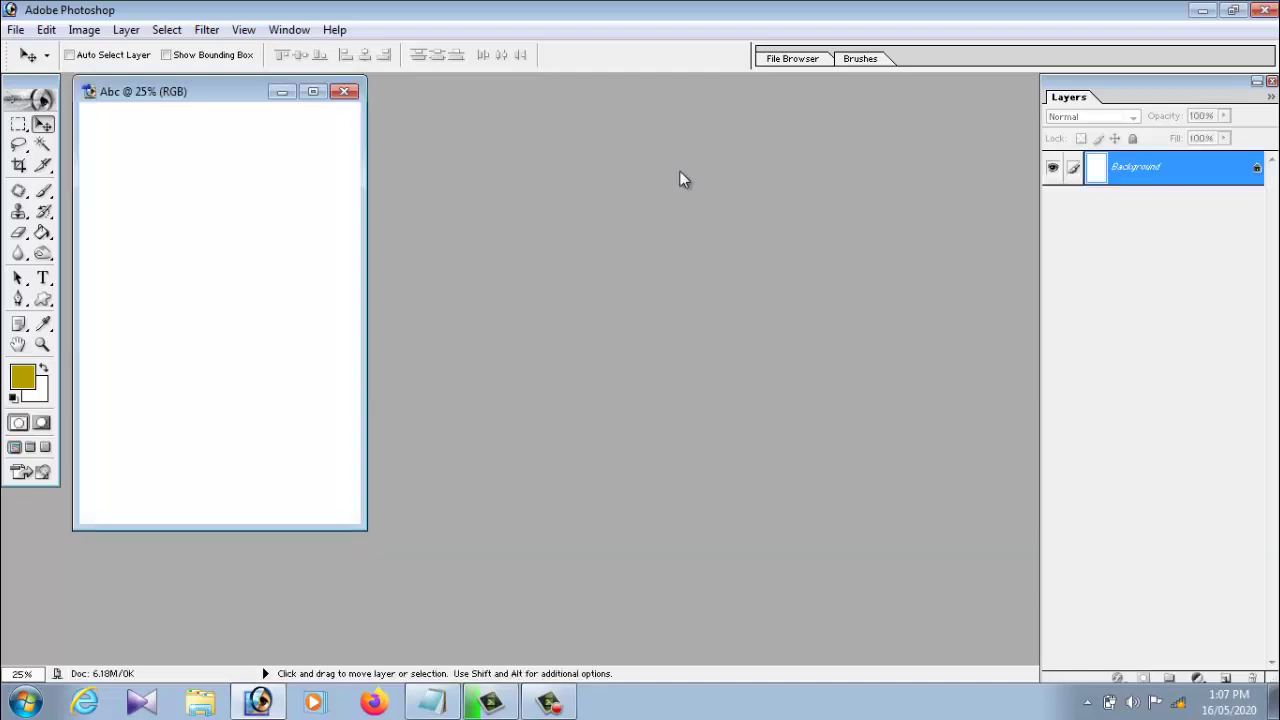
{"action": "left_click", "coordinate": [313, 91]}
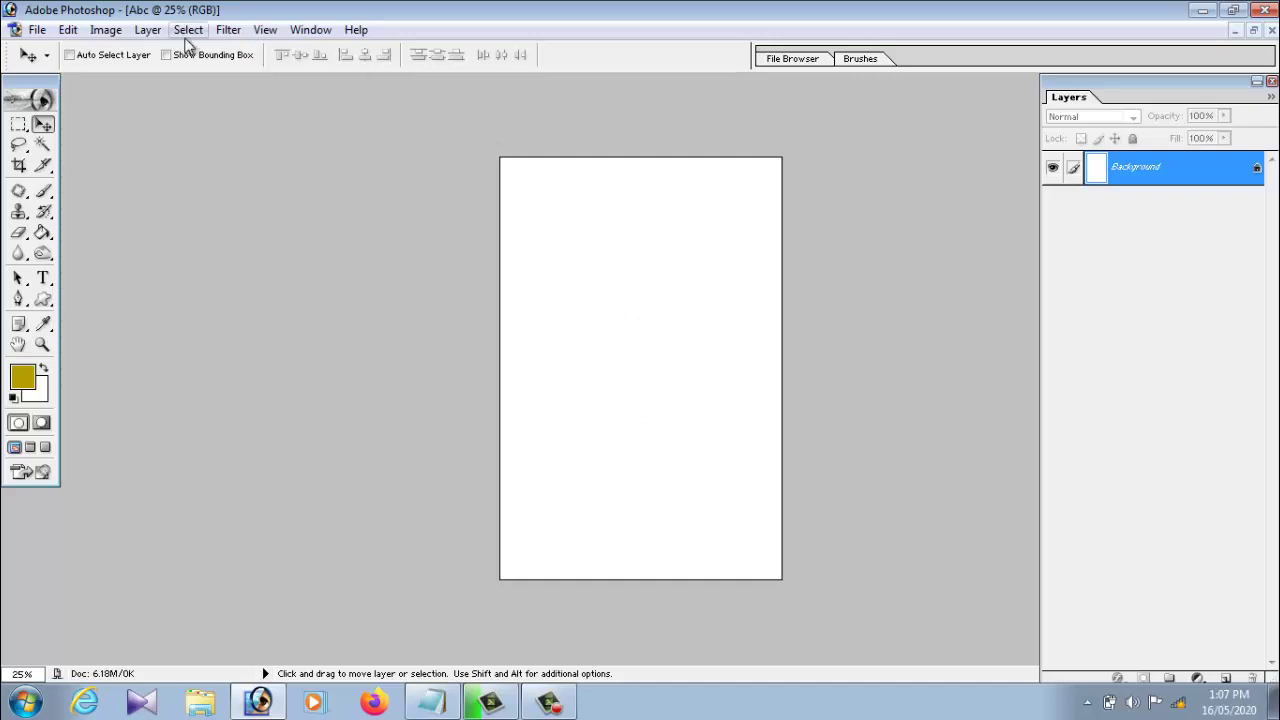
{"action": "left_click", "coordinate": [105, 30]}
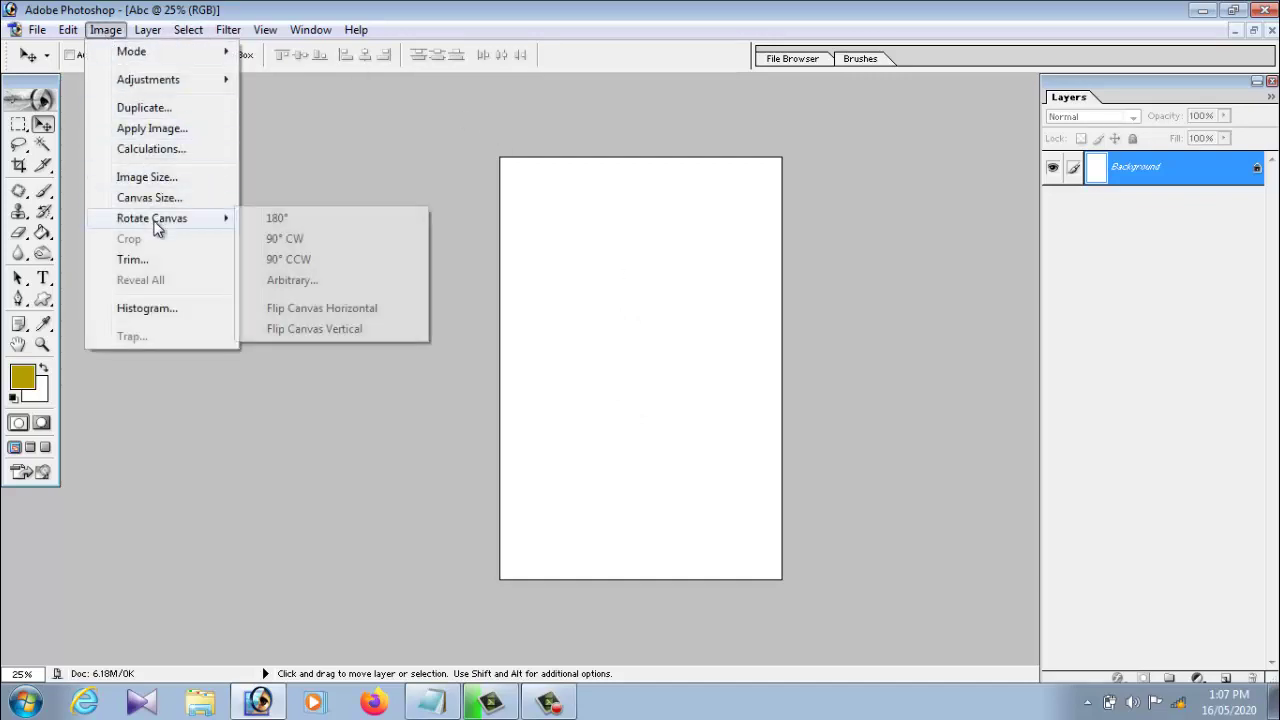
{"action": "mouse_move", "coordinate": [151, 218]}
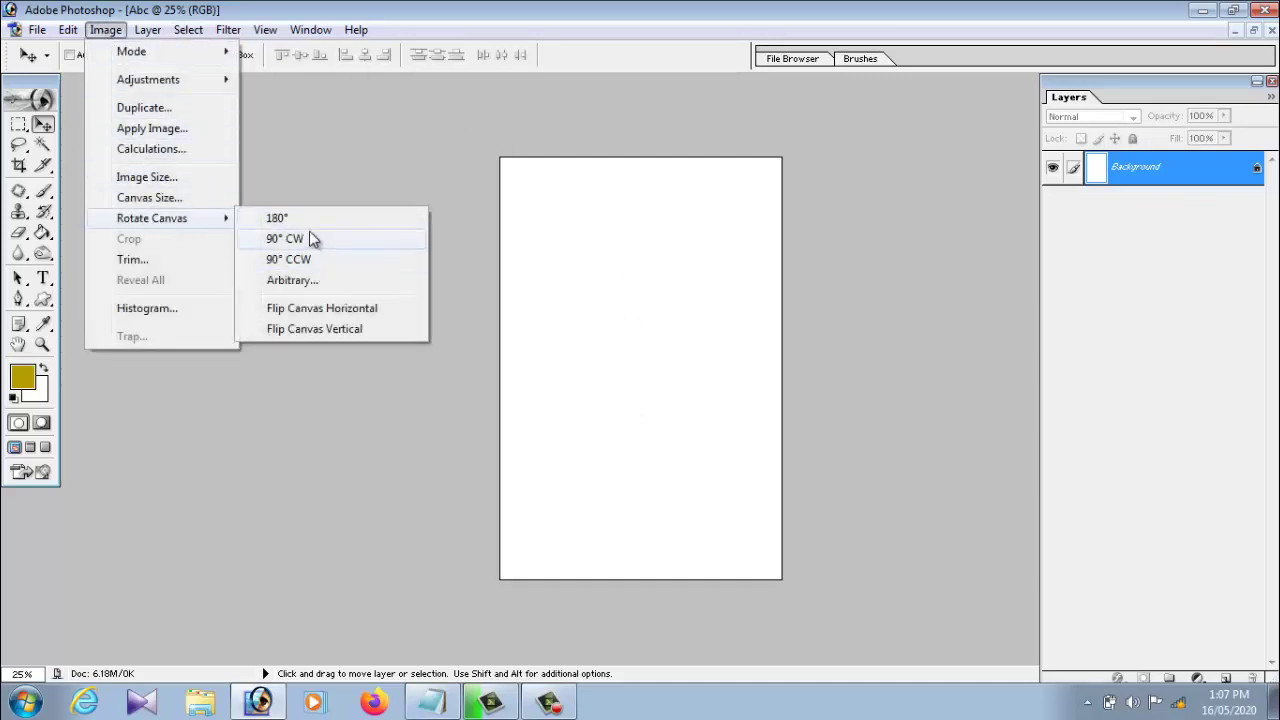
{"action": "left_click", "coordinate": [309, 259]}
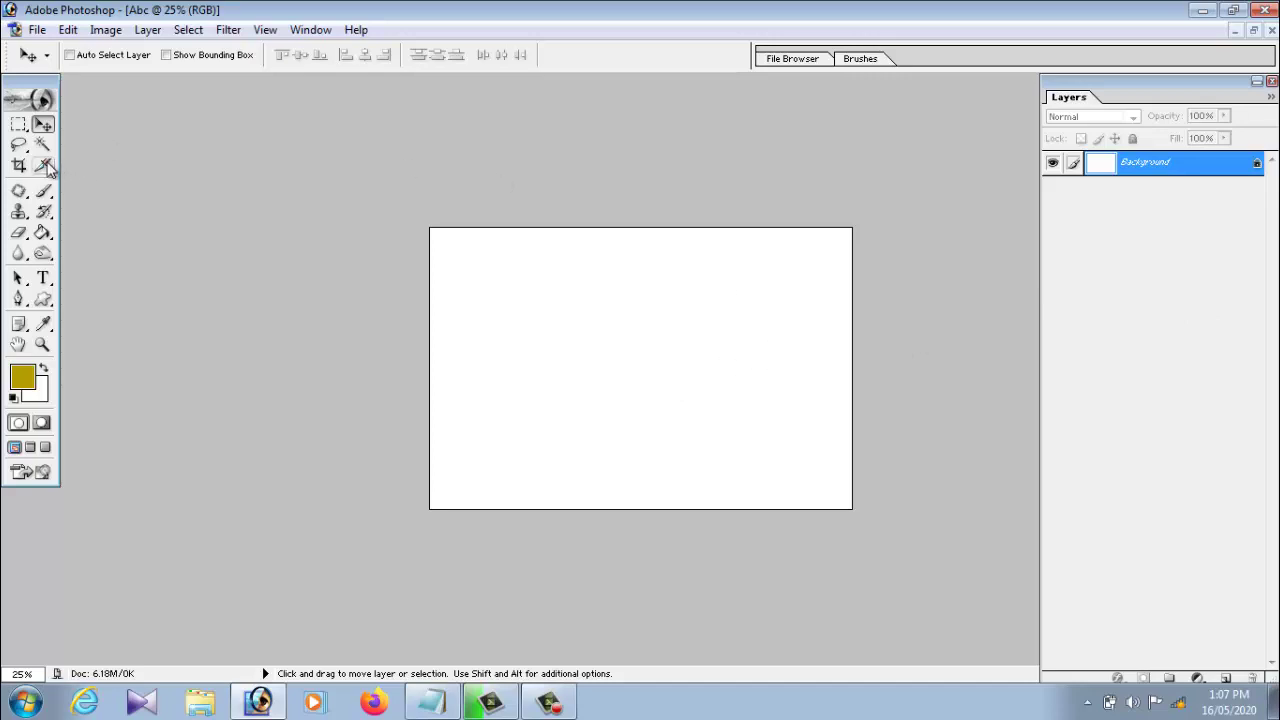
Pick the Elliptical Marquee Tool from the marquee flyout
{"action": "left_click", "coordinate": [45, 196]}
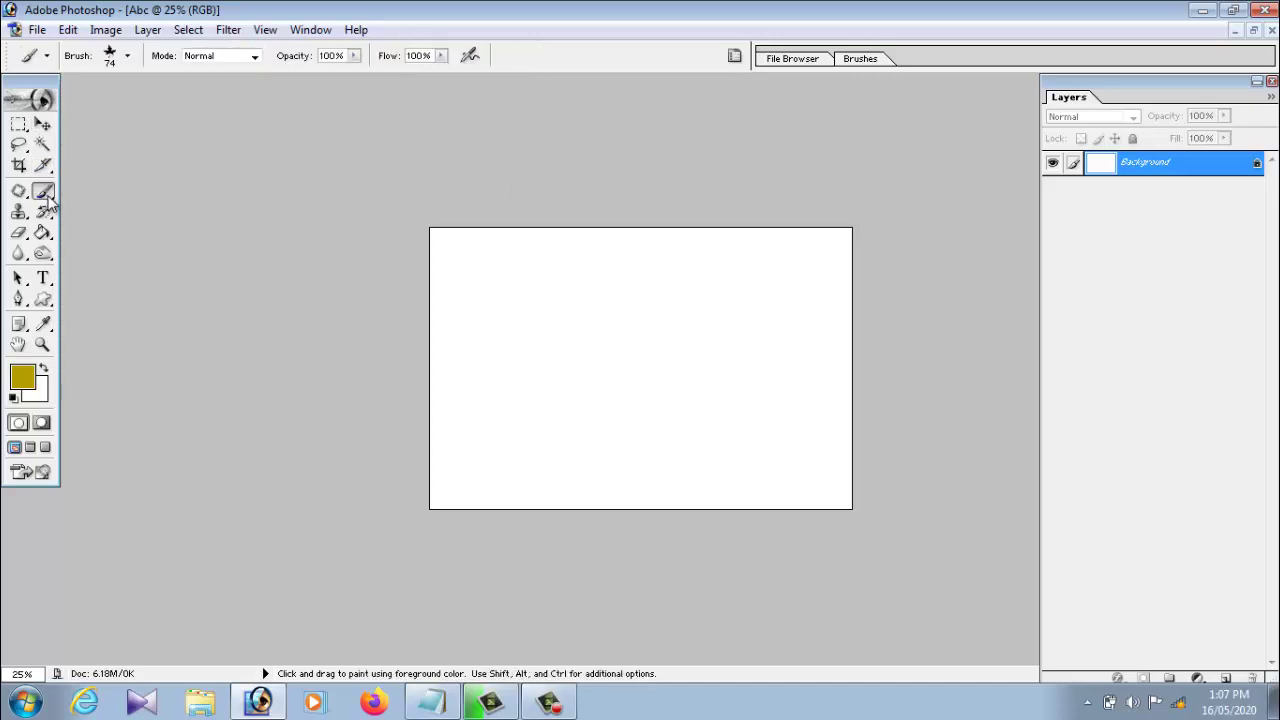
{"action": "left_click_drag", "start_coordinate": [45, 196], "coordinate": [105, 197]}
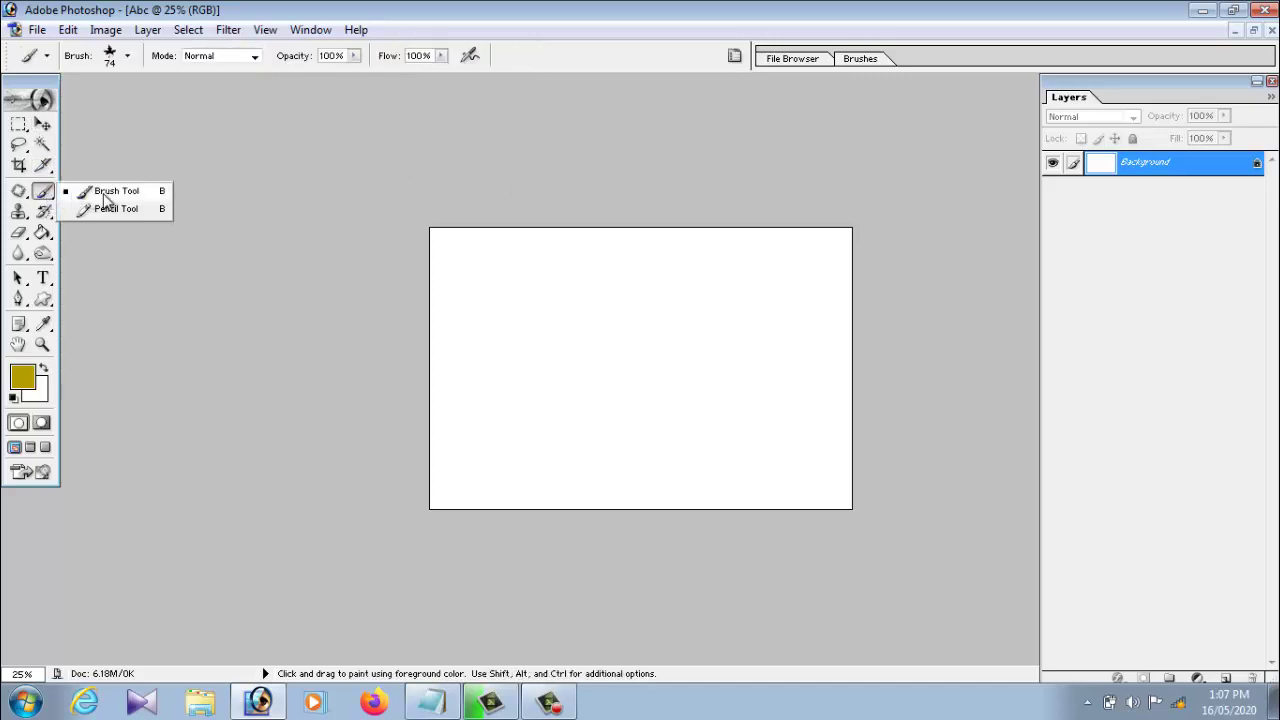
{"action": "left_click", "coordinate": [43, 125]}
{"action": "left_click_drag", "start_coordinate": [20, 128], "coordinate": [90, 130]}
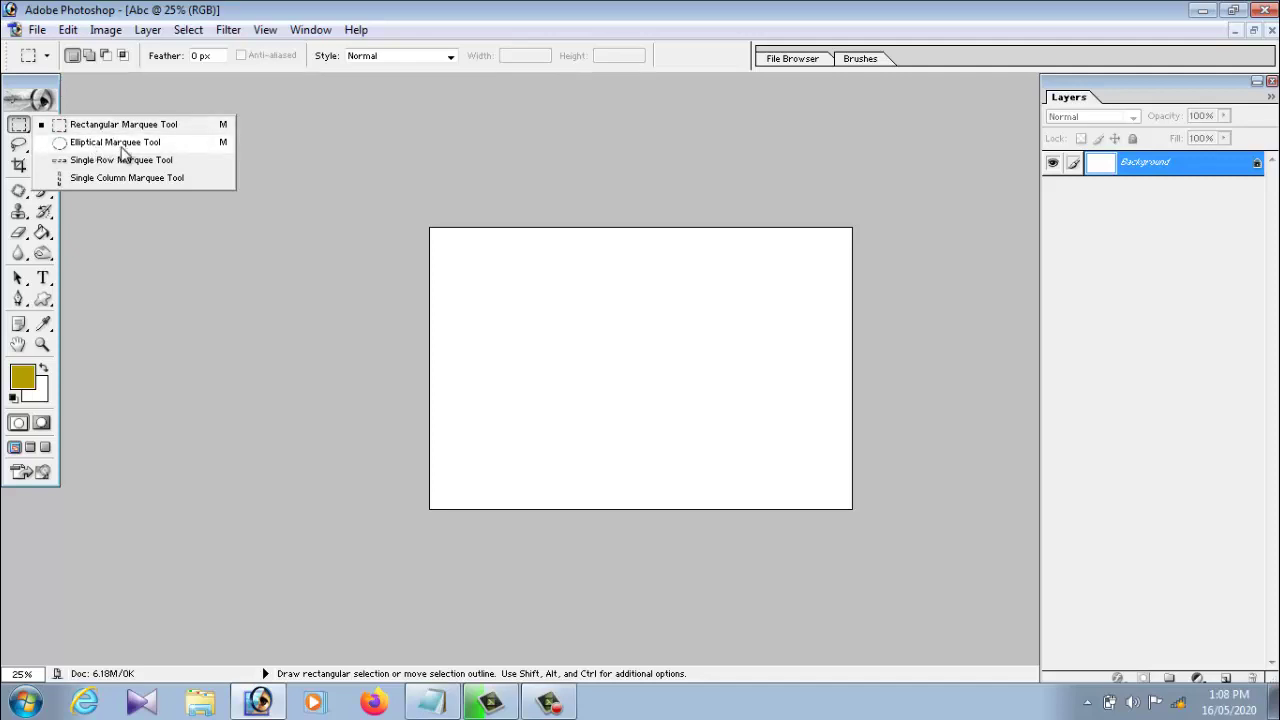
{"action": "left_click", "coordinate": [123, 146]}
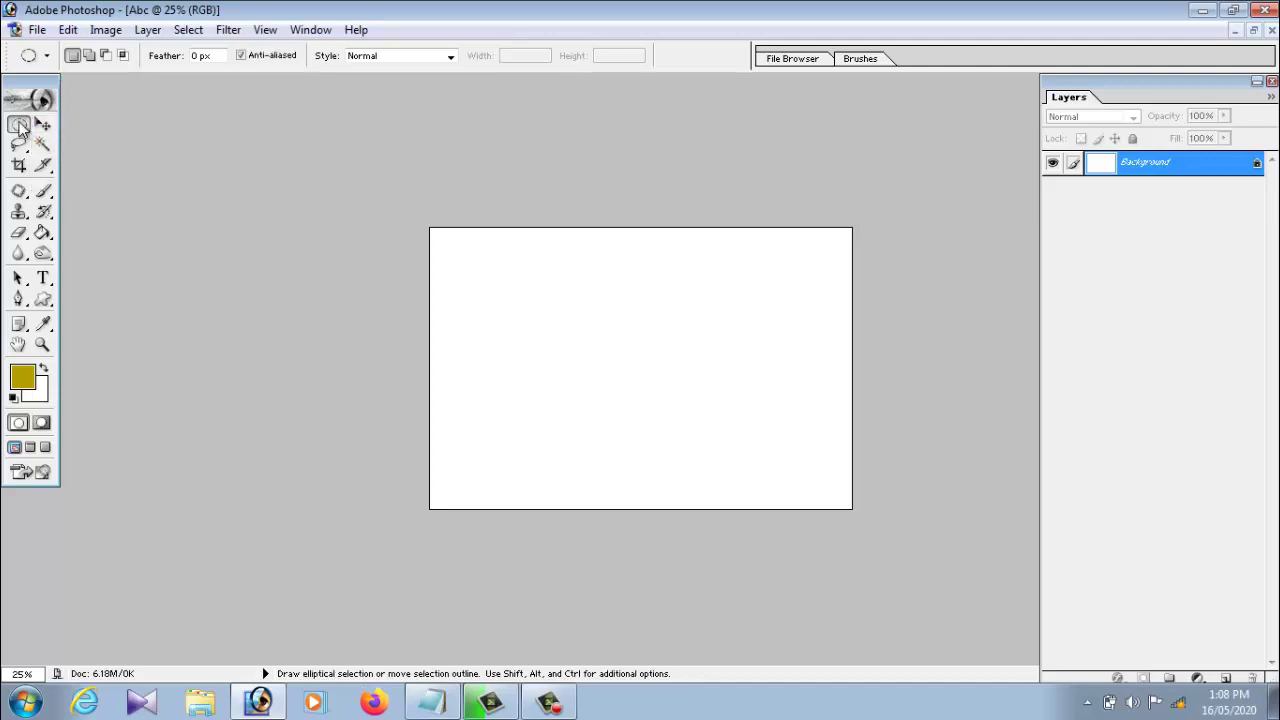
{"action": "left_click", "coordinate": [19, 124]}
{"action": "left_click", "coordinate": [90, 143]}
{"action": "left_click_drag", "start_coordinate": [25, 128], "coordinate": [80, 141]}
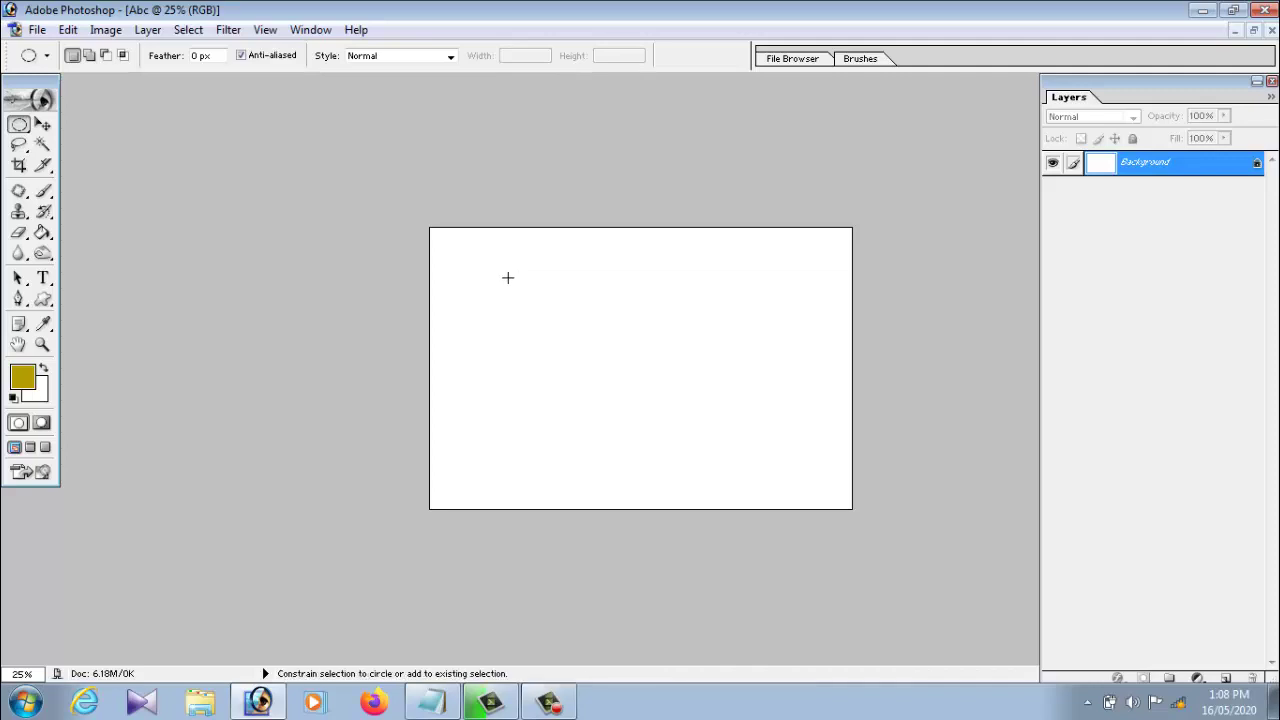
Draw a circular selection and drag it to near the canvas centre
{"action": "mouse_move", "coordinate": [506, 276]}
{"action": "left_mouse_down"}
{"action": "mouse_move", "coordinate": [706, 324]}
{"action": "mouse_move", "coordinate": [640, 384]}
{"action": "mouse_move", "coordinate": [708, 348]}
{"action": "left_mouse_up"}
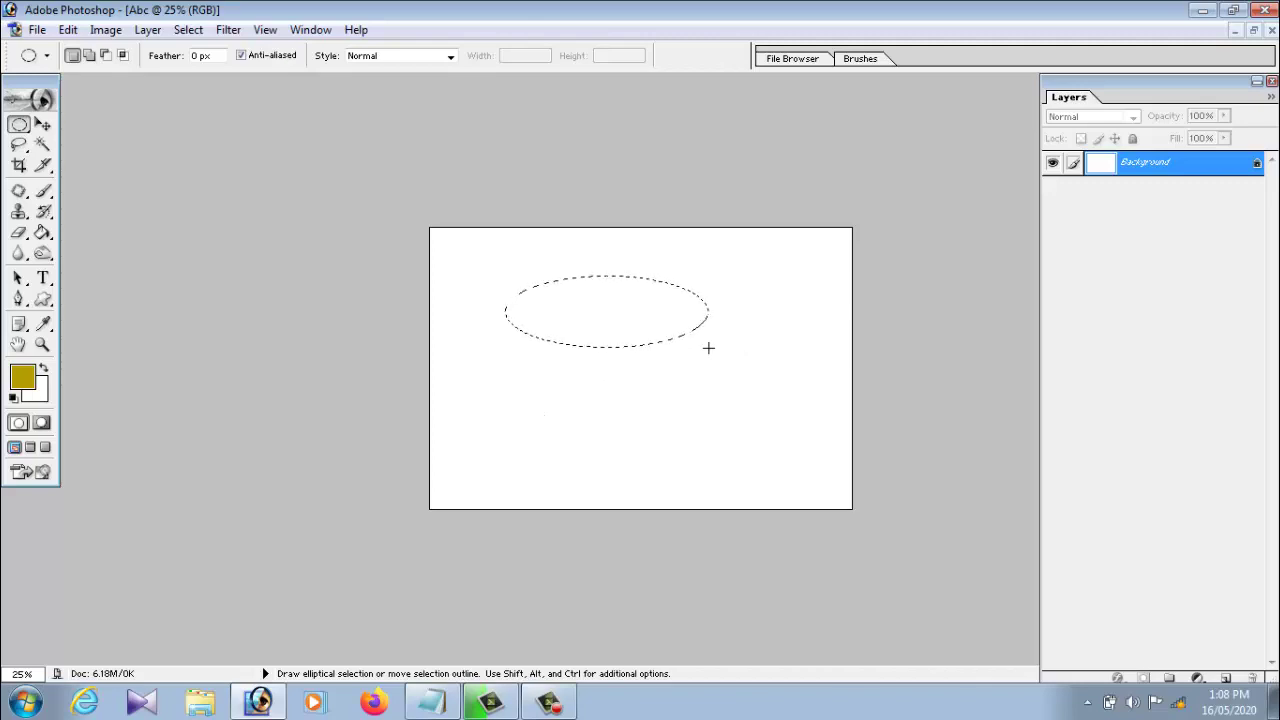
{"action": "left_click_drag", "start_coordinate": [708, 348], "coordinate": [803, 414]}
{"action": "left_click_drag", "start_coordinate": [567, 345], "coordinate": [610, 352]}
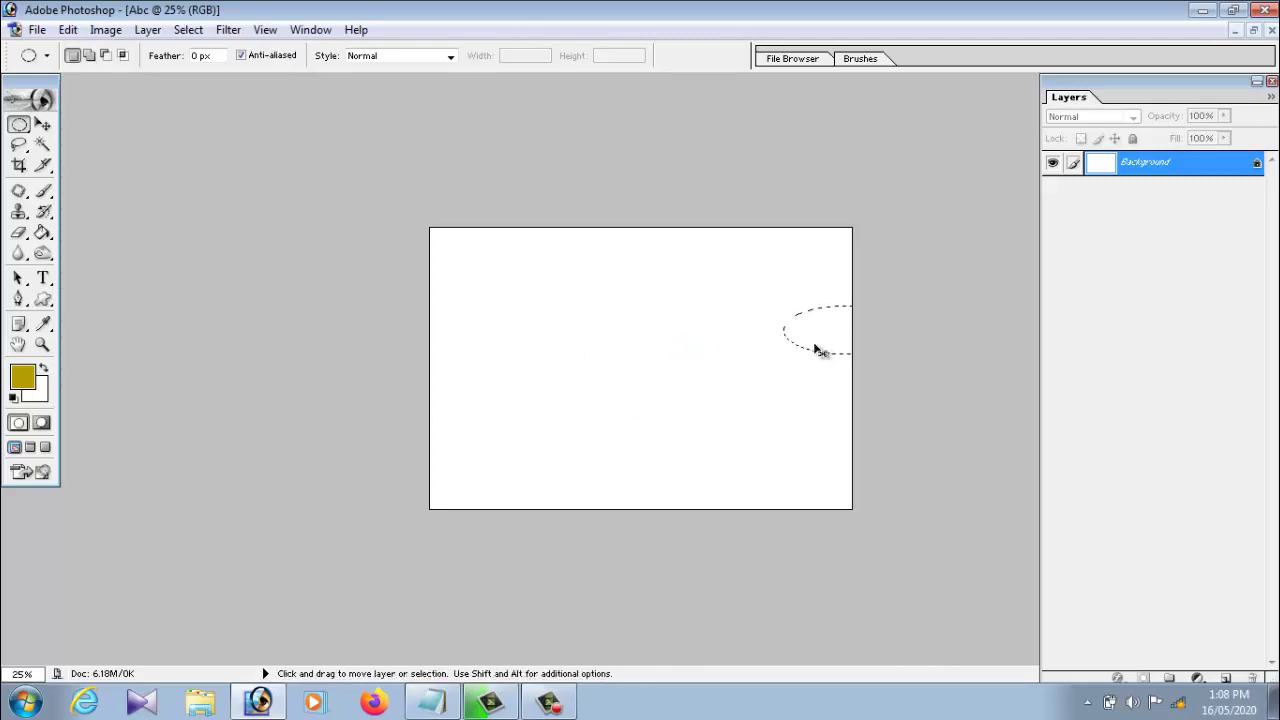
{"action": "mouse_move", "coordinate": [814, 349]}
{"action": "left_mouse_down"}
{"action": "mouse_move", "coordinate": [661, 369]}
{"action": "mouse_move", "coordinate": [643, 352]}
{"action": "left_mouse_up"}
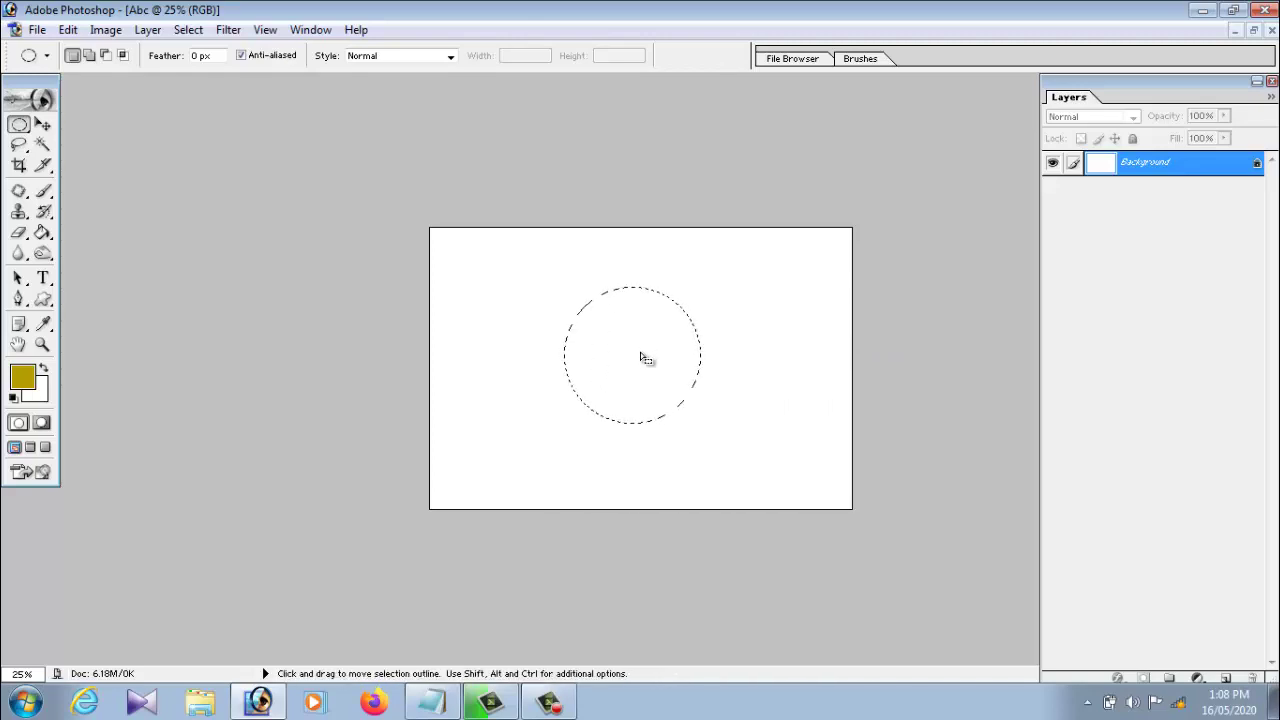
{"action": "left_click_drag", "start_coordinate": [630, 362], "coordinate": [655, 377]}
{"action": "left_click_drag", "start_coordinate": [655, 377], "coordinate": [643, 371]}
Add a new empty Layer 1 above the Background and select the Paint Bucket Tool
{"action": "left_click", "coordinate": [148, 30]}
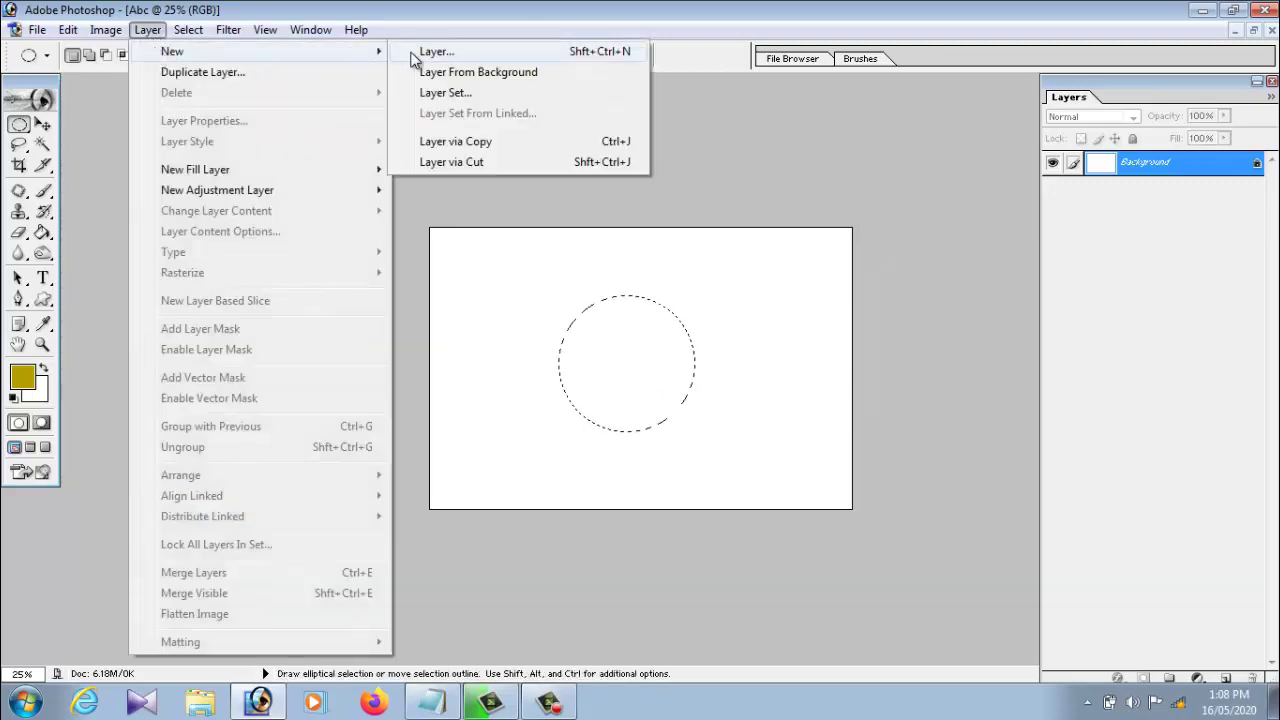
{"action": "left_click", "coordinate": [422, 51]}
{"action": "left_click", "coordinate": [785, 313]}
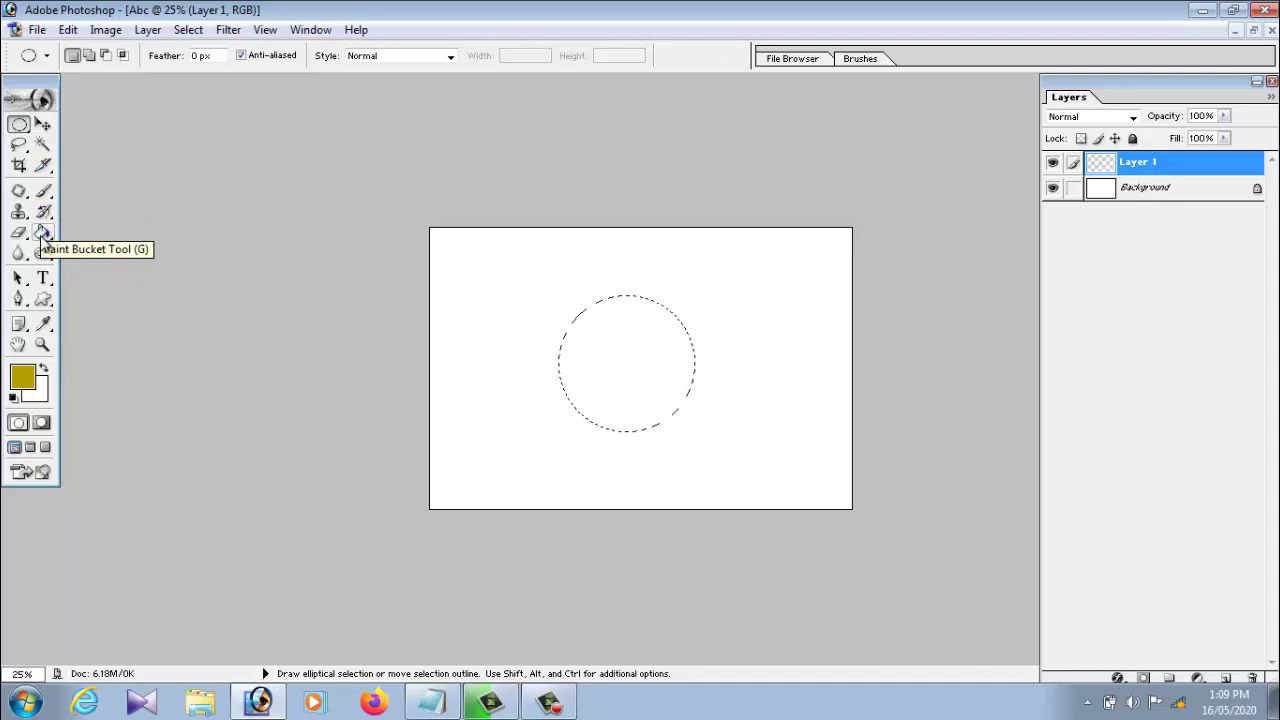
{"action": "left_click", "coordinate": [42, 240]}
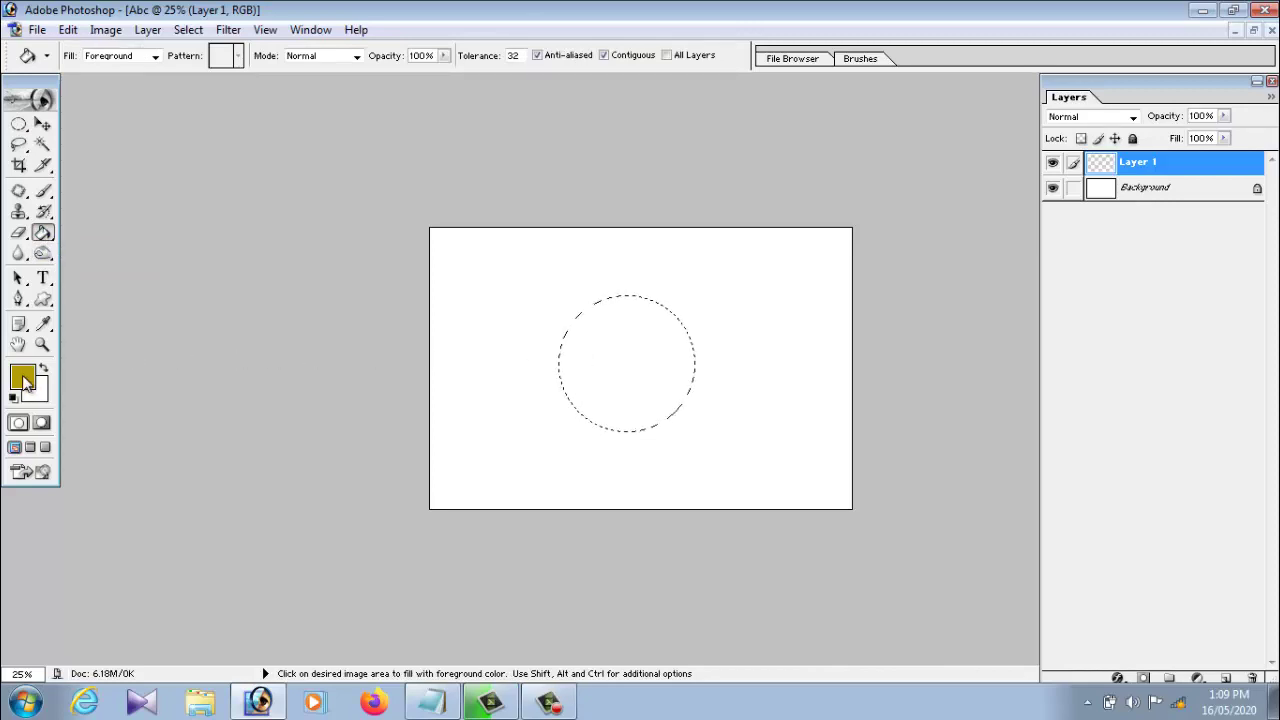
Try out yellow, blue, green and grey hues in the foreground Color Picker
{"action": "left_click", "coordinate": [26, 381]}
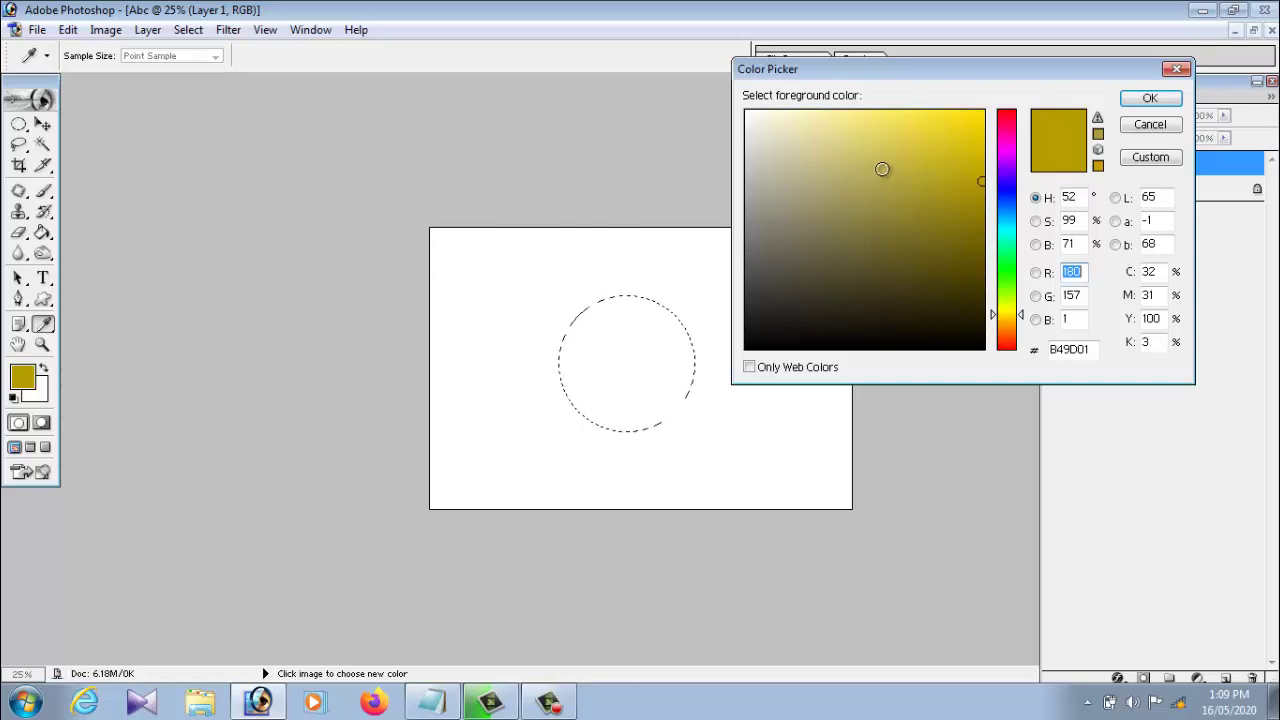
{"action": "mouse_move", "coordinate": [882, 169]}
{"action": "left_mouse_down"}
{"action": "mouse_move", "coordinate": [882, 142]}
{"action": "mouse_move", "coordinate": [975, 117]}
{"action": "left_mouse_up"}
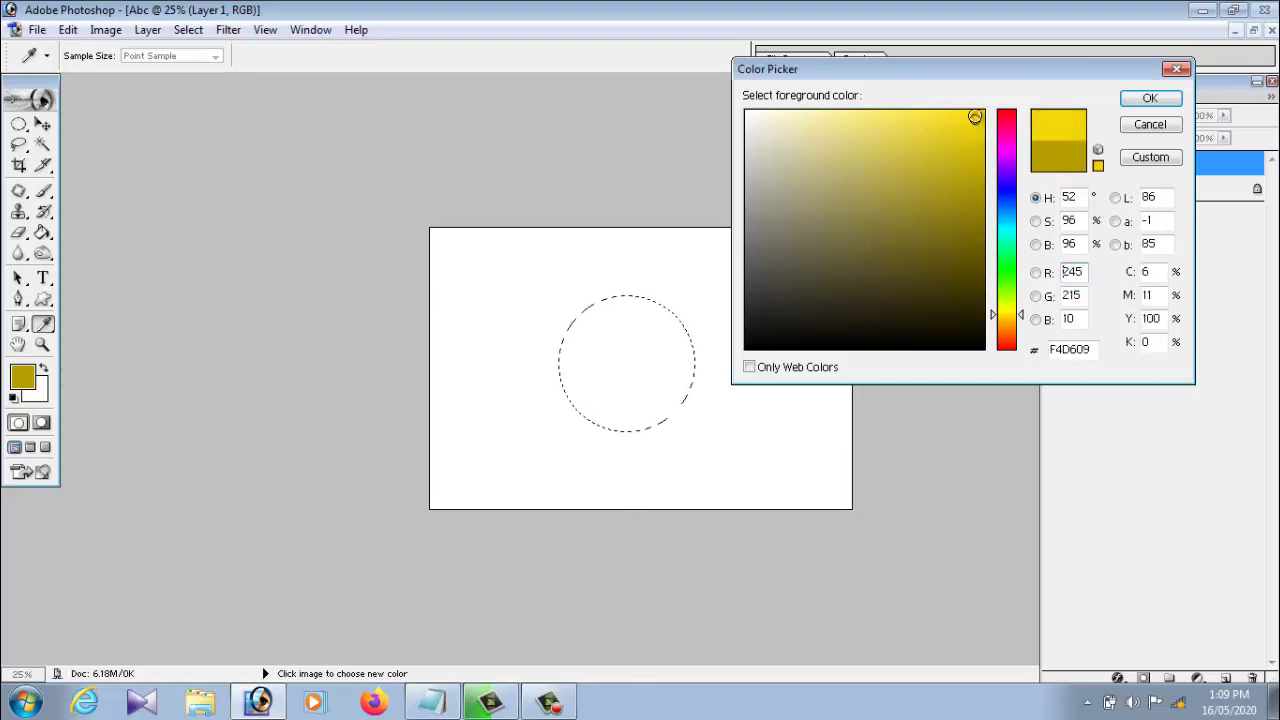
{"action": "mouse_move", "coordinate": [975, 117]}
{"action": "left_mouse_down"}
{"action": "mouse_move", "coordinate": [977, 160]}
{"action": "mouse_move", "coordinate": [965, 157]}
{"action": "mouse_move", "coordinate": [1012, 124]}
{"action": "left_mouse_up"}
{"action": "left_click", "coordinate": [1007, 190]}
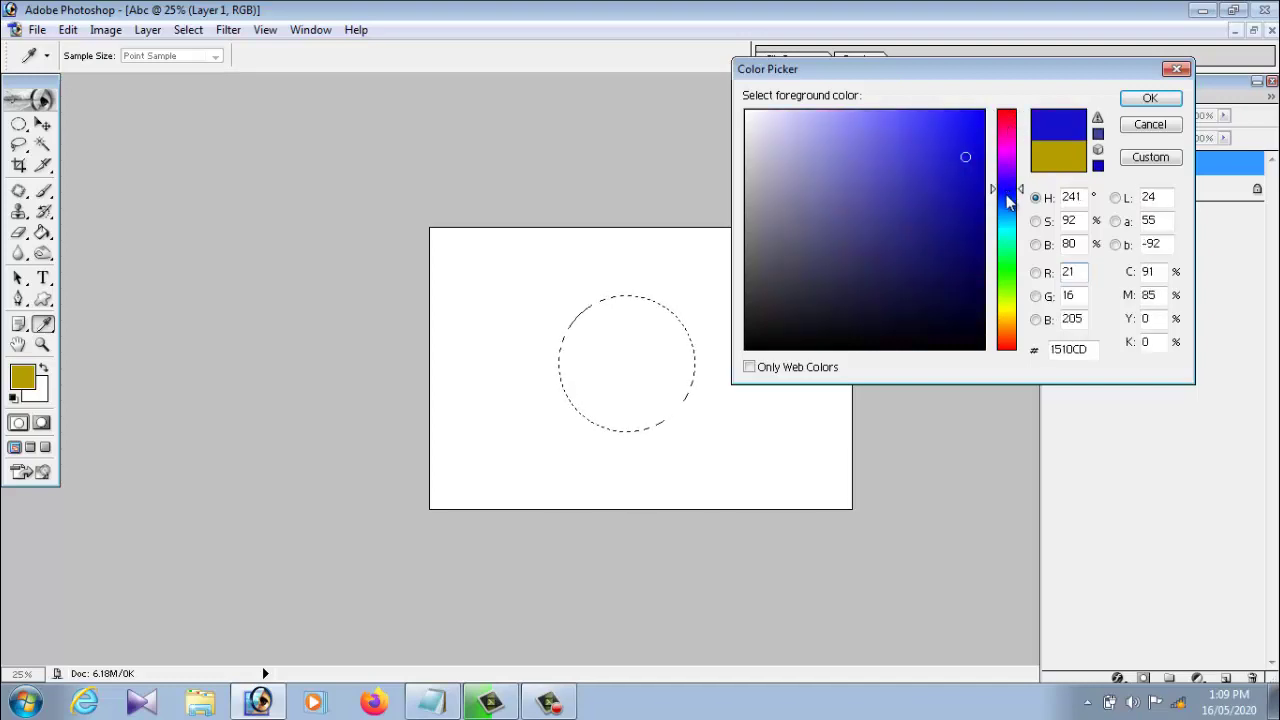
{"action": "left_click", "coordinate": [1008, 269]}
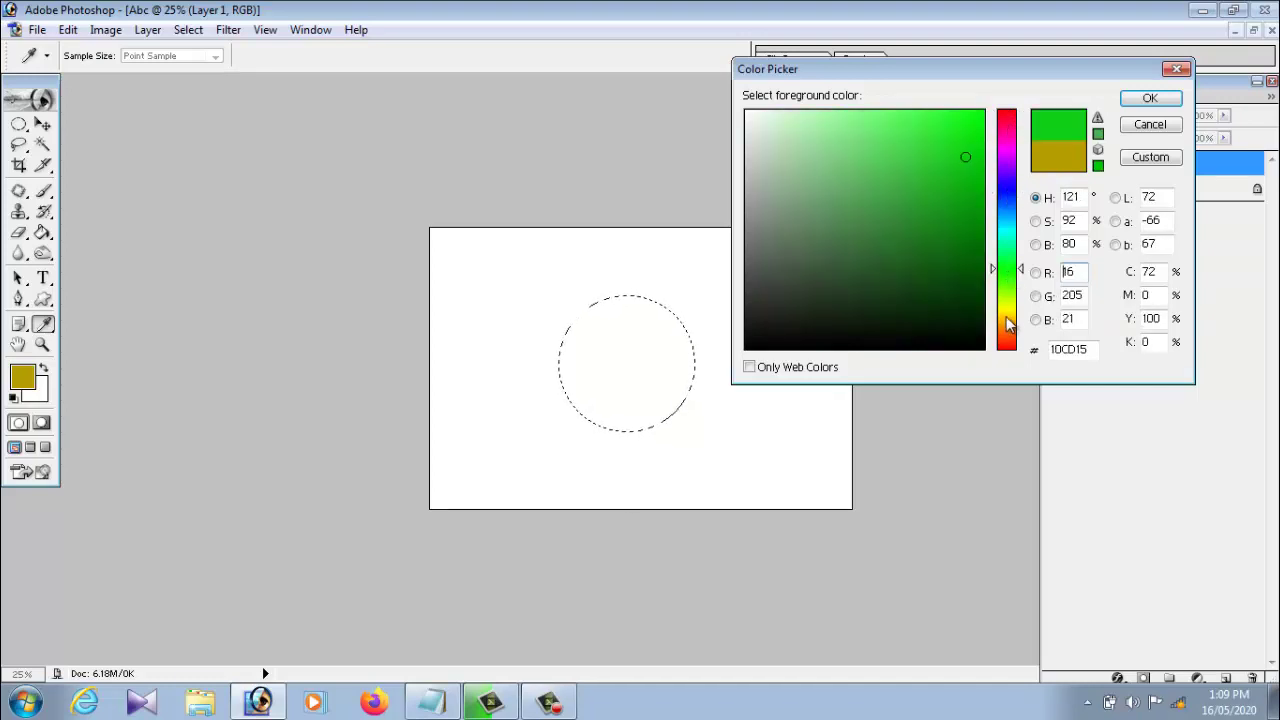
{"action": "left_click_drag", "start_coordinate": [1007, 318], "coordinate": [1007, 313]}
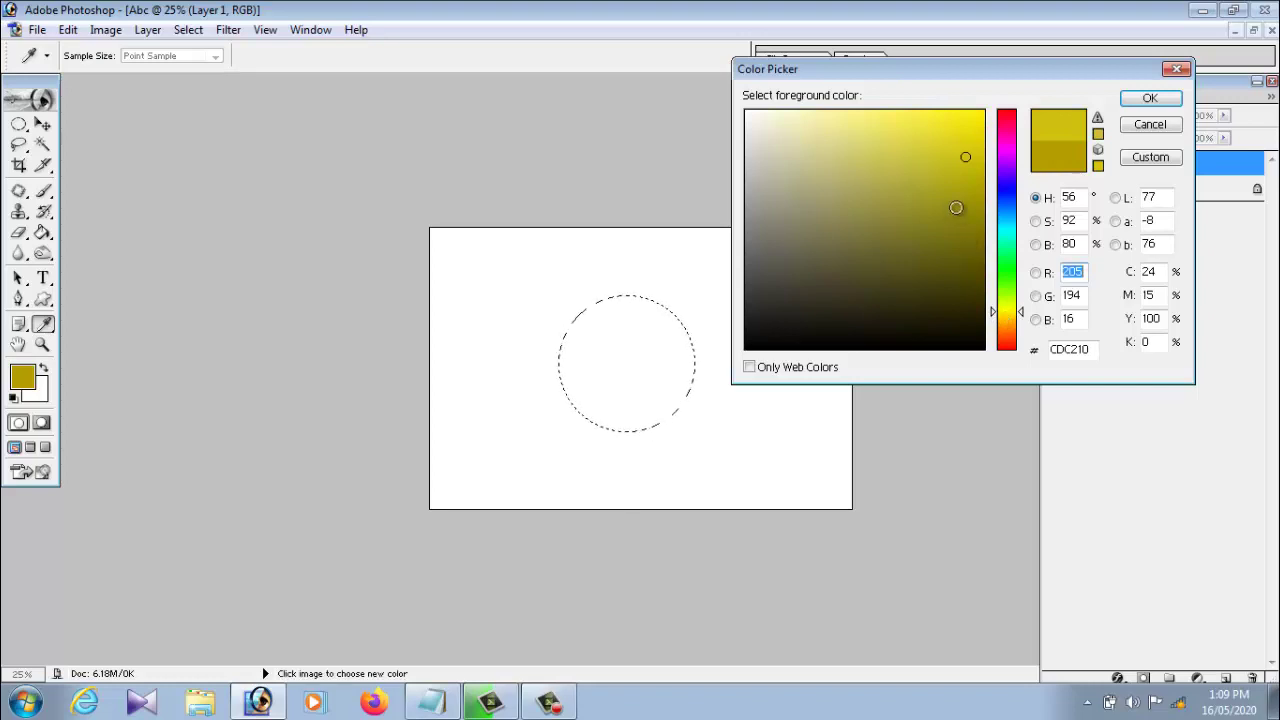
{"action": "mouse_move", "coordinate": [962, 160]}
{"action": "left_mouse_down"}
{"action": "mouse_move", "coordinate": [983, 106]}
{"action": "mouse_move", "coordinate": [958, 144]}
{"action": "mouse_move", "coordinate": [910, 146]}
{"action": "left_mouse_up"}
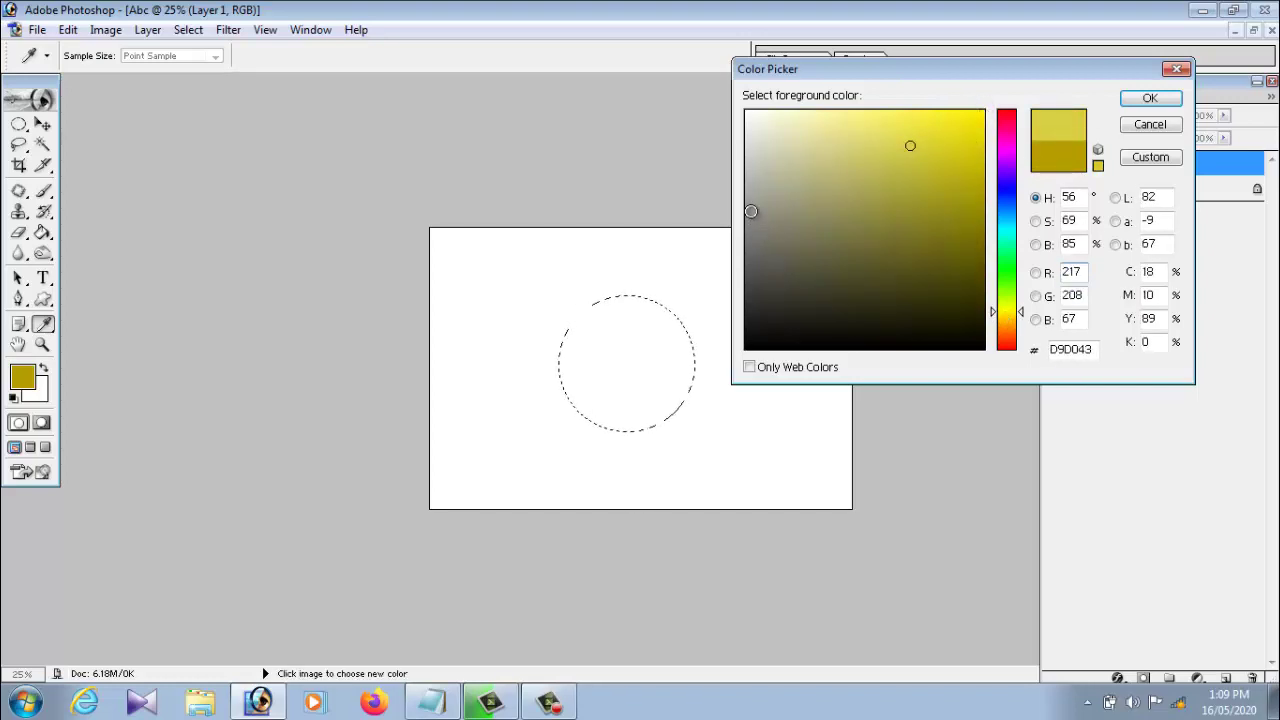
{"action": "left_click", "coordinate": [752, 206]}
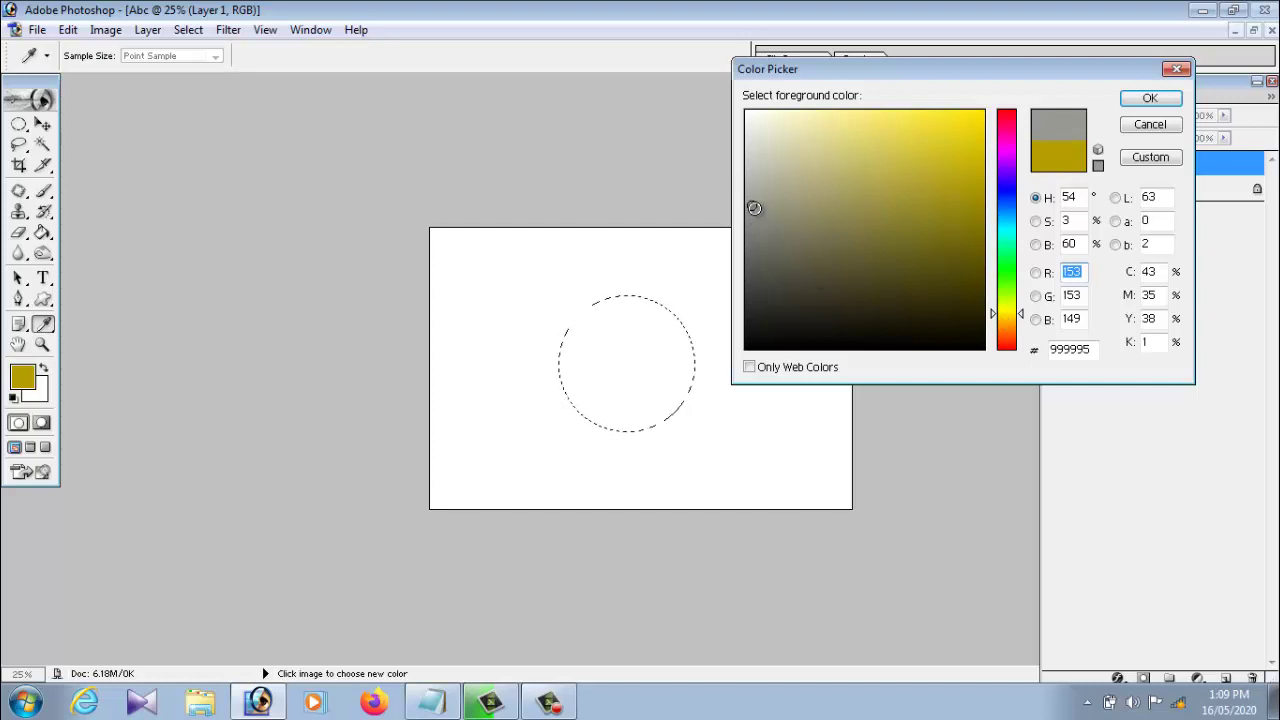
Set the foreground to magenta F000FF and fill the circular selection with it
{"action": "left_click", "coordinate": [1004, 150]}
{"action": "left_click", "coordinate": [1007, 112]}
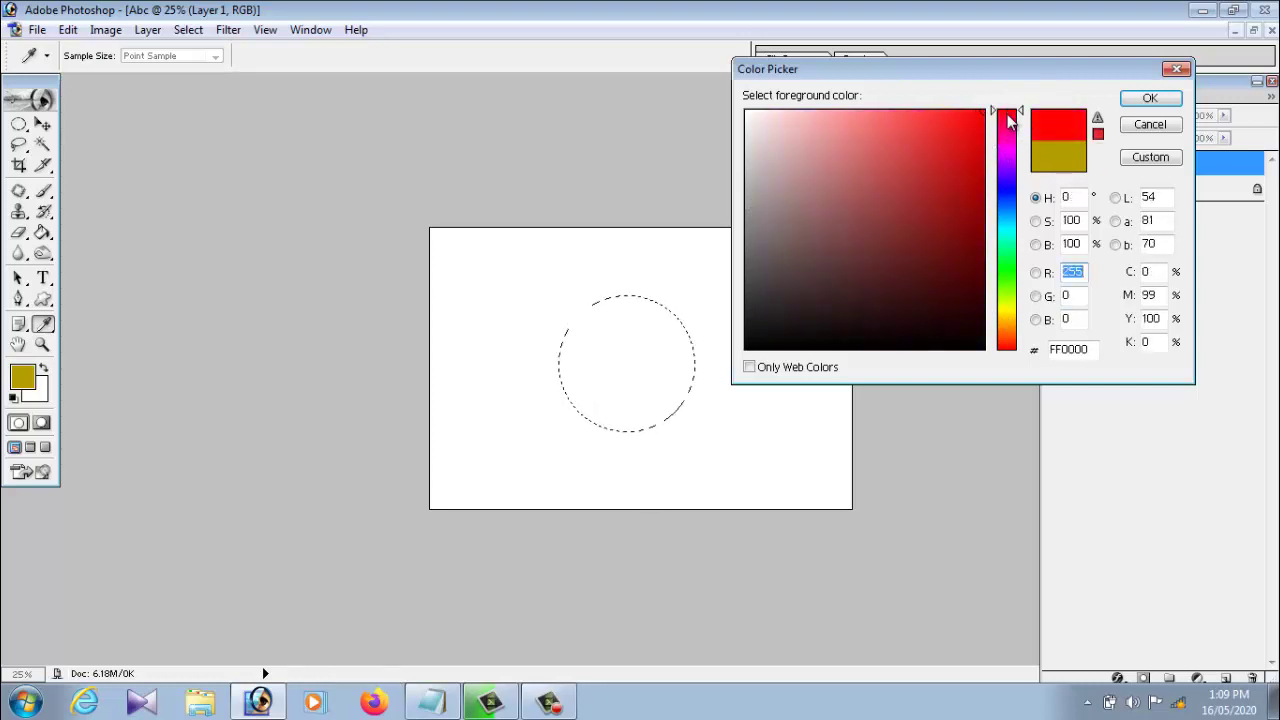
{"action": "left_click_drag", "start_coordinate": [1007, 118], "coordinate": [1007, 152]}
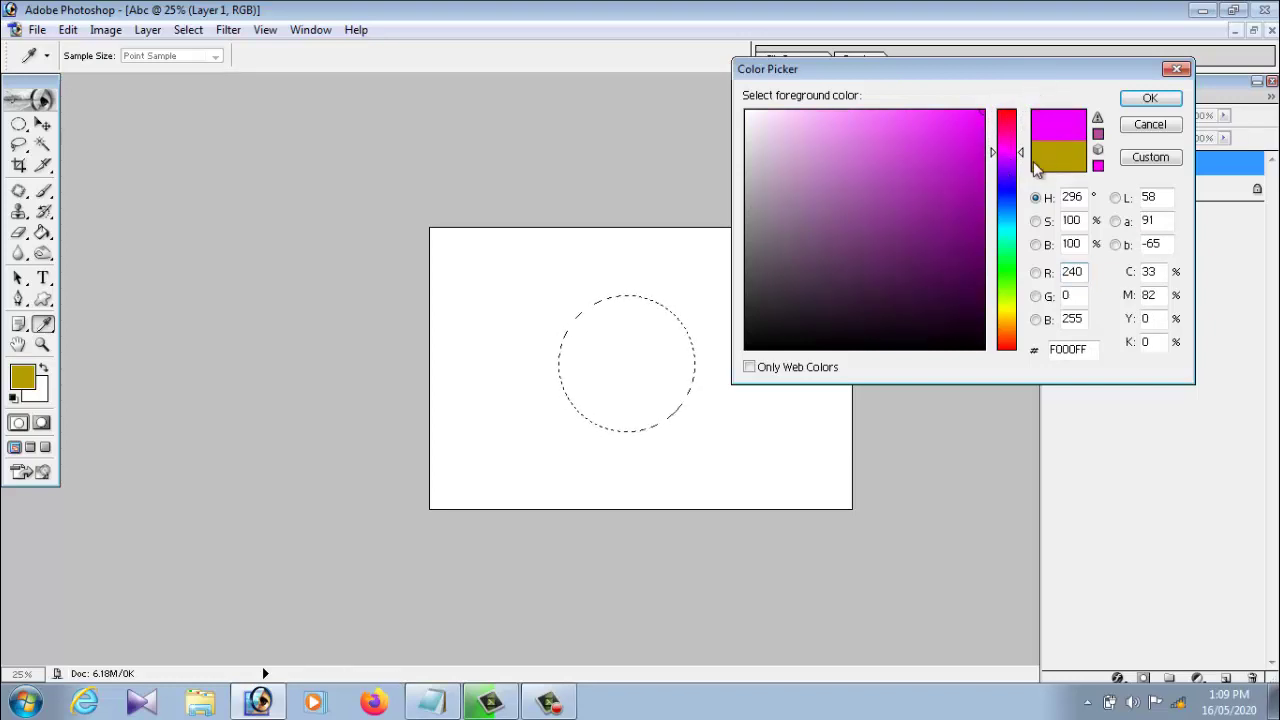
{"action": "left_click", "coordinate": [1150, 98]}
{"action": "key", "text": "g"}
{"action": "left_click", "coordinate": [602, 355]}
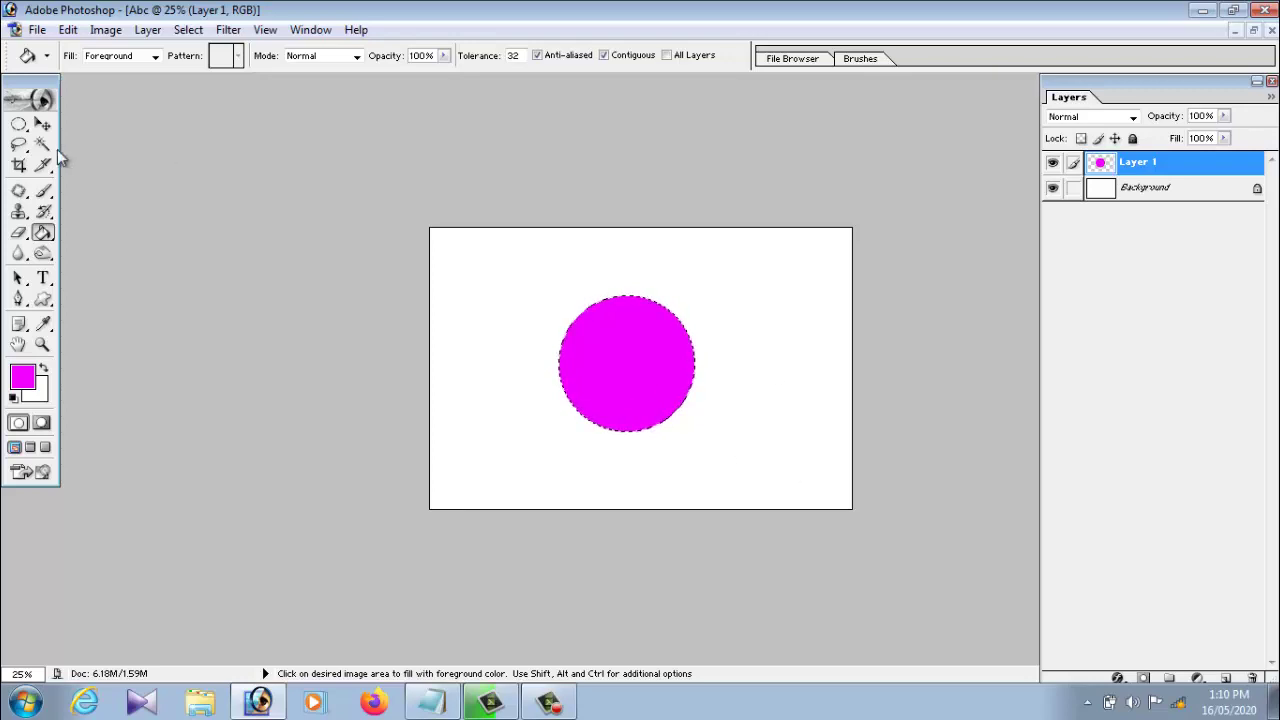
Nudge the magenta circle with the Move tool, deselect it, and reposition it near centre
{"action": "left_click", "coordinate": [42, 124]}
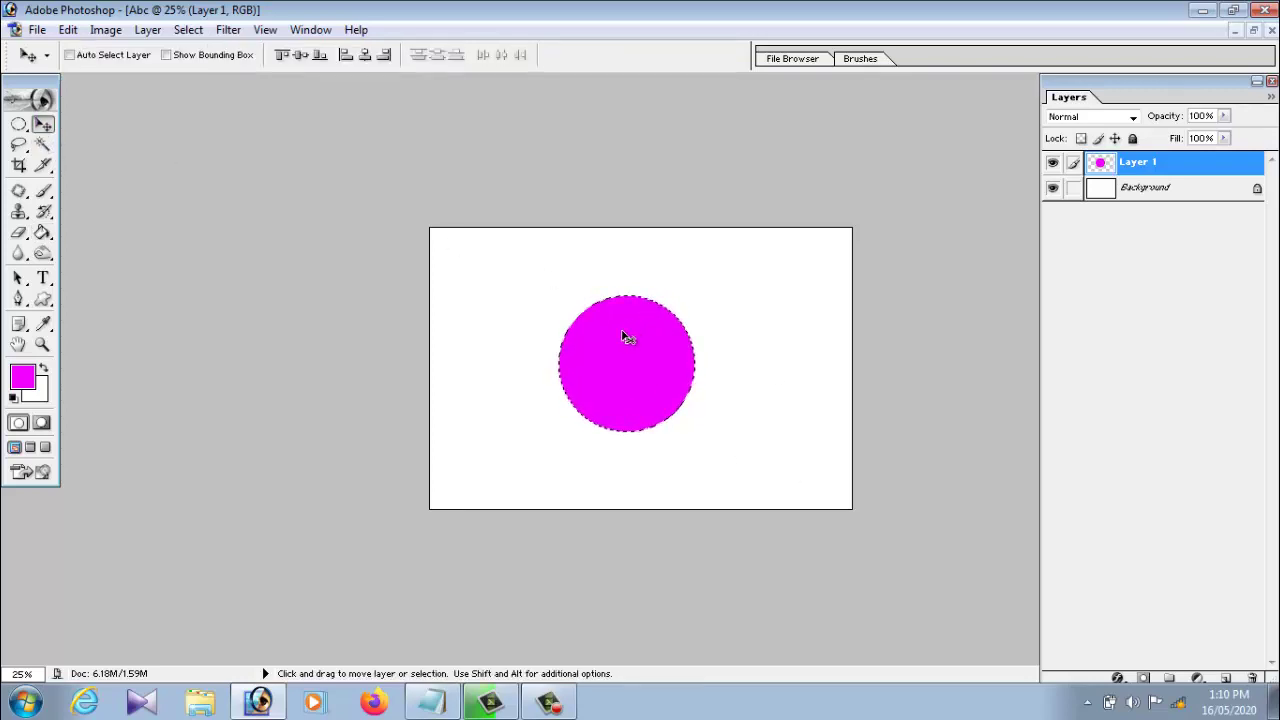
{"action": "left_click_drag", "start_coordinate": [622, 336], "coordinate": [622, 332]}
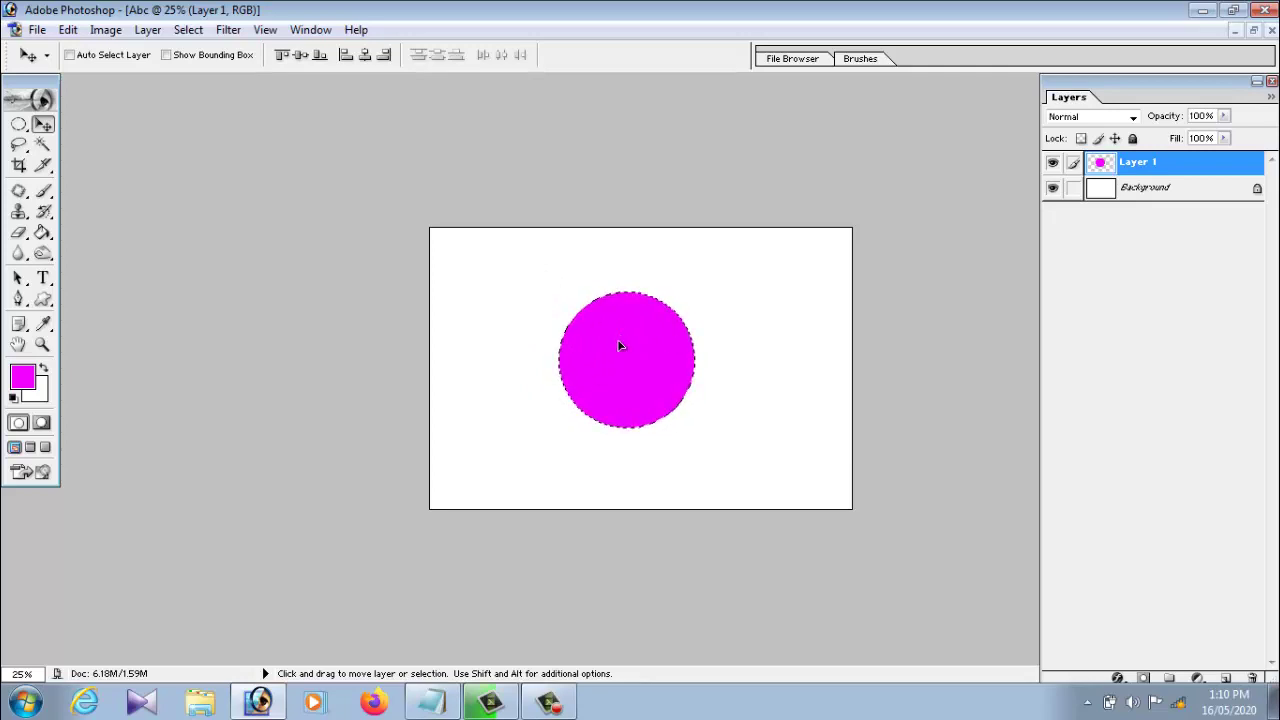
{"action": "left_click_drag", "start_coordinate": [619, 345], "coordinate": [627, 346]}
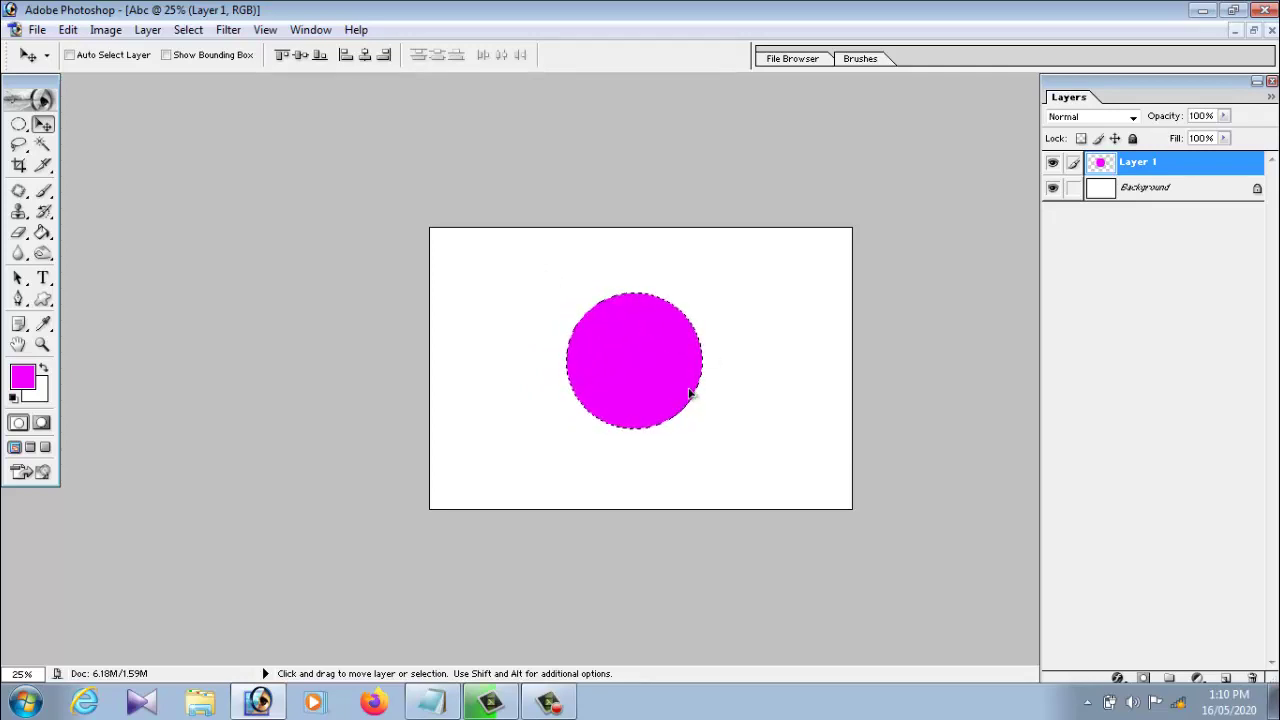
{"action": "left_click", "coordinate": [196, 34]}
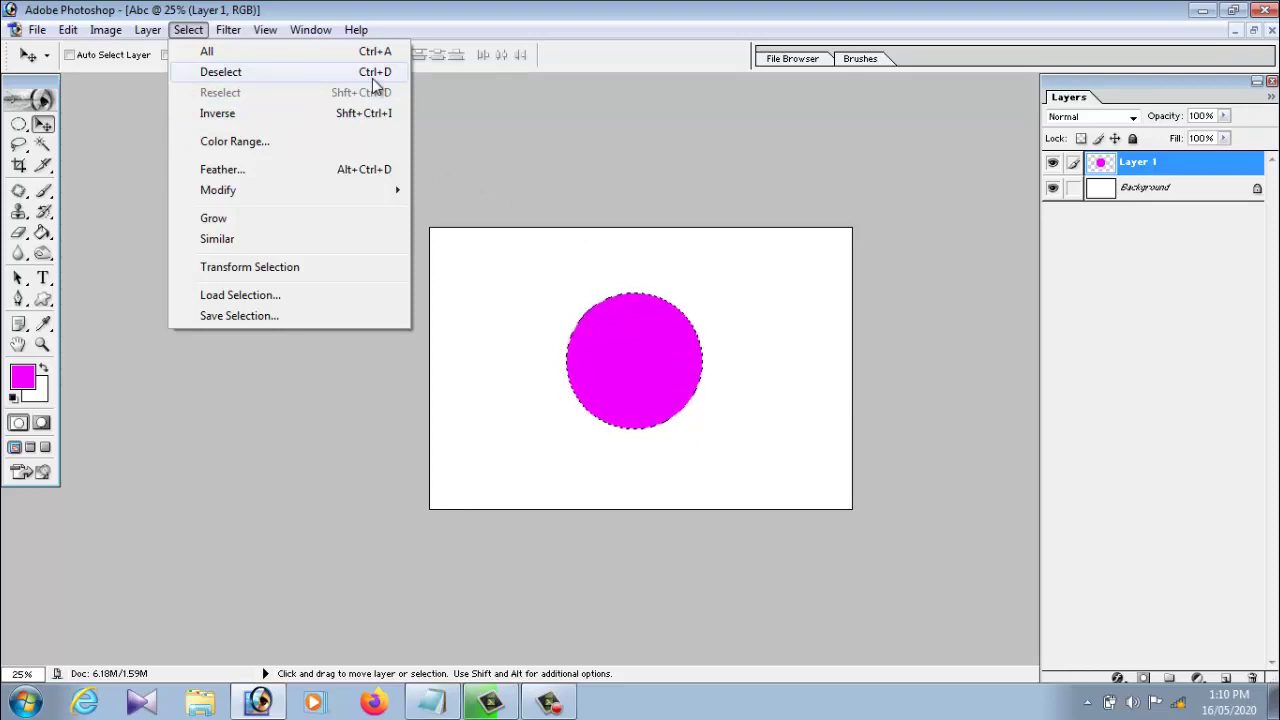
{"action": "left_click", "coordinate": [634, 310]}
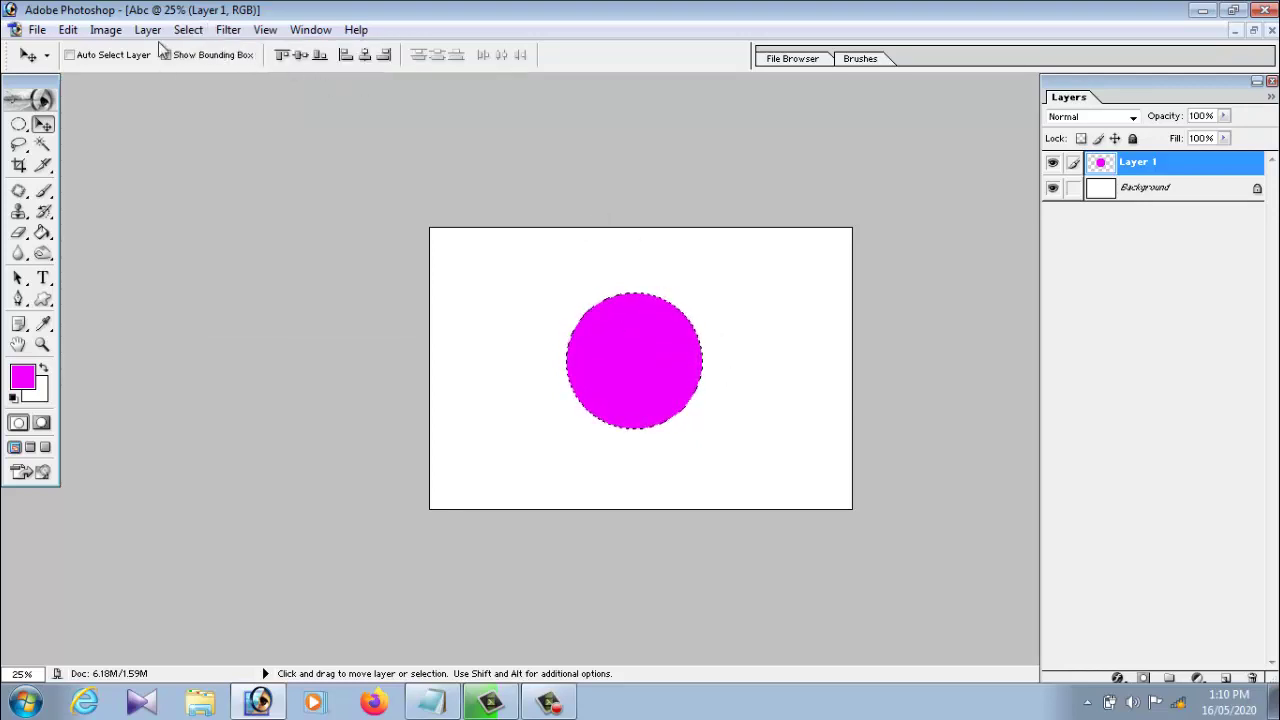
{"action": "left_click", "coordinate": [106, 31]}
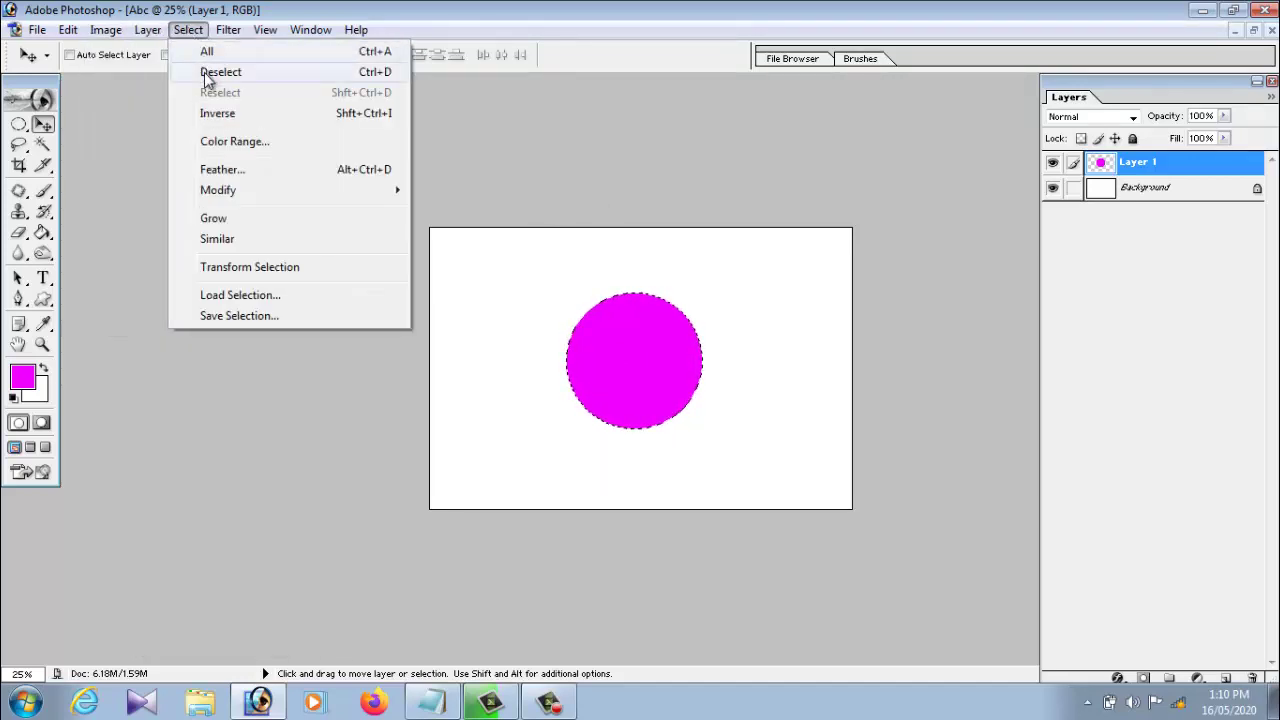
{"action": "left_click", "coordinate": [215, 72]}
{"action": "mouse_move", "coordinate": [648, 360]}
{"action": "left_mouse_down"}
{"action": "mouse_move", "coordinate": [587, 386]}
{"action": "mouse_move", "coordinate": [608, 359]}
{"action": "left_mouse_up"}
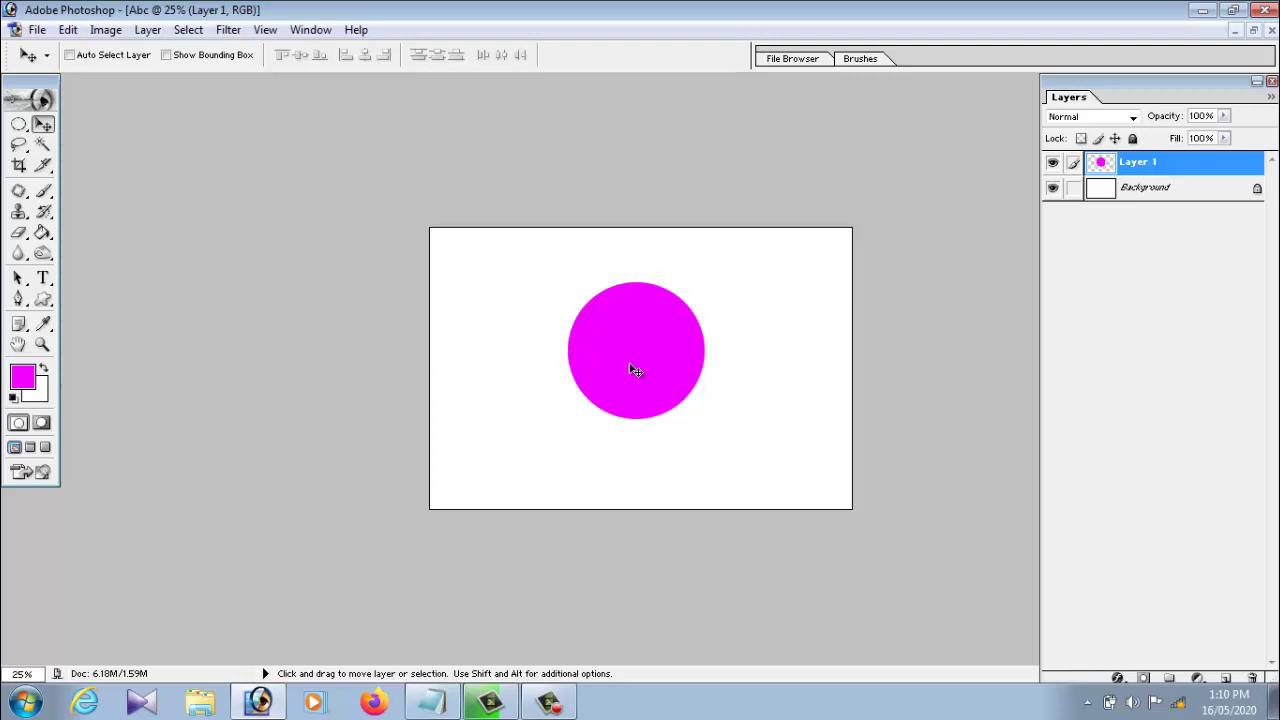
{"action": "left_click_drag", "start_coordinate": [648, 375], "coordinate": [650, 359]}
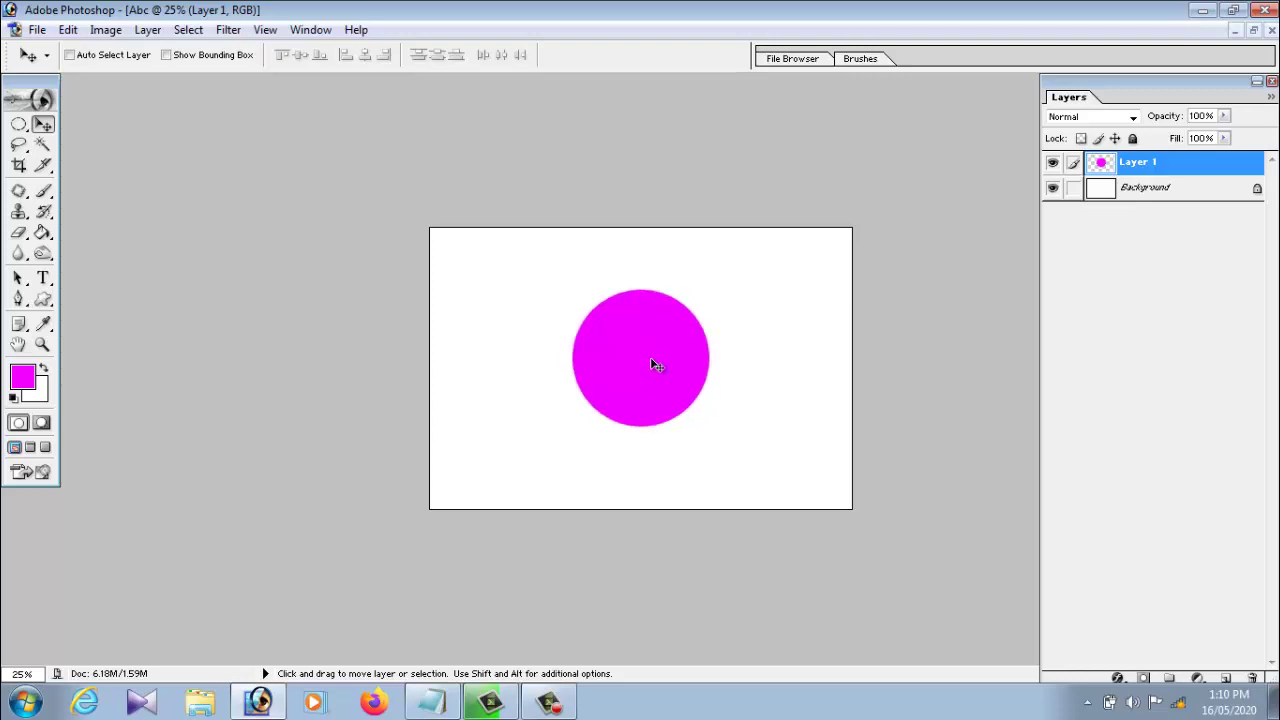
Draw a rectangular selection overlapping the magenta circle's left half
{"action": "left_click_drag", "start_coordinate": [18, 124], "coordinate": [78, 136]}
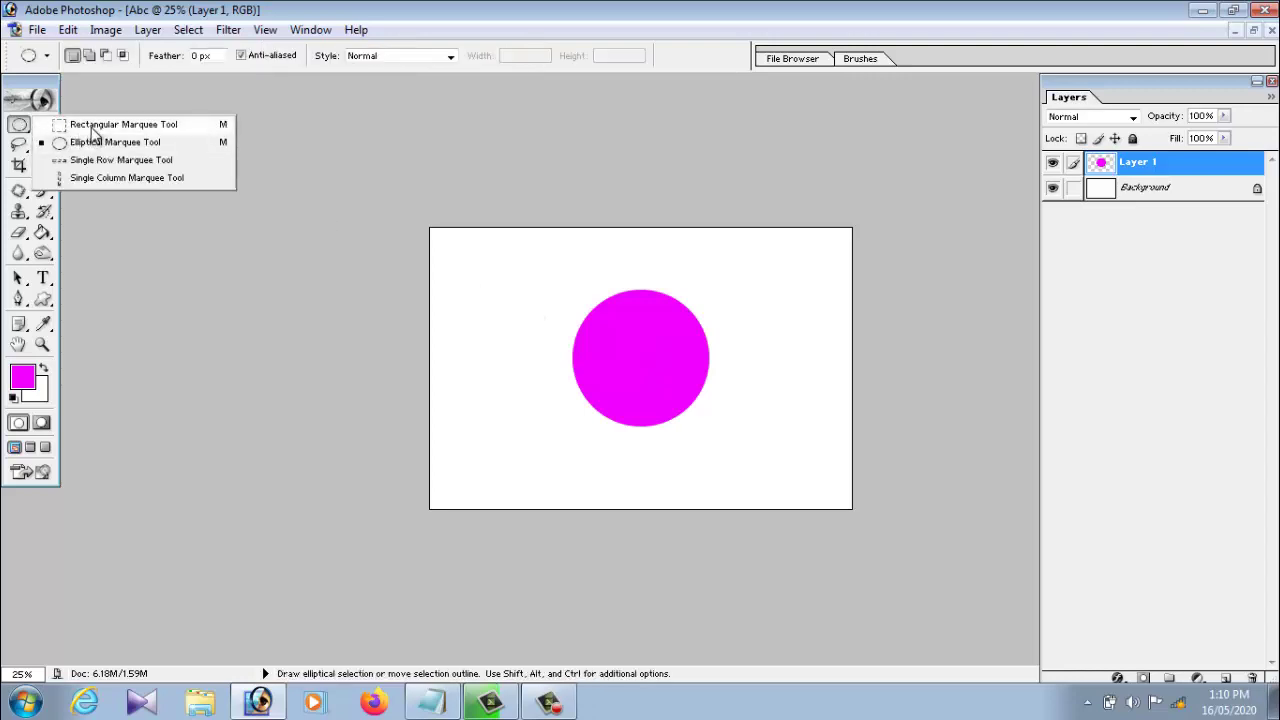
{"action": "left_click", "coordinate": [92, 129]}
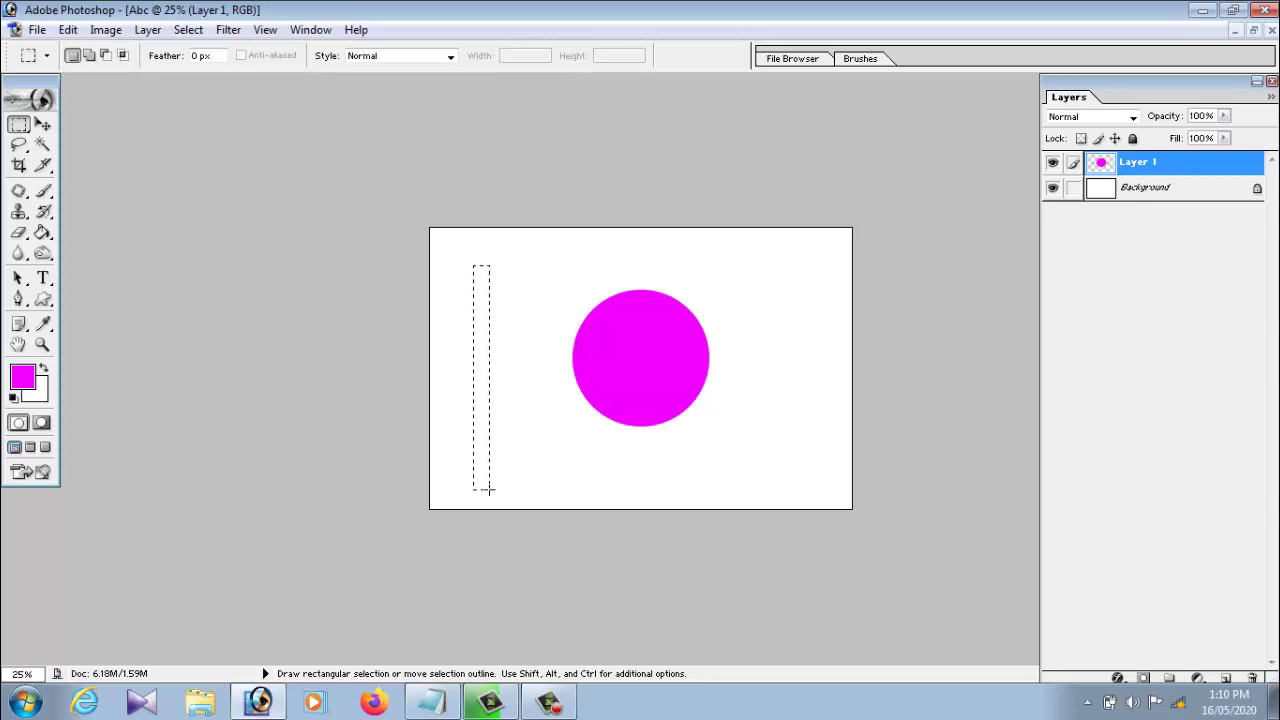
{"action": "left_click_drag", "start_coordinate": [750, 416], "coordinate": [828, 459]}
{"action": "left_click_drag", "start_coordinate": [692, 488], "coordinate": [694, 489]}
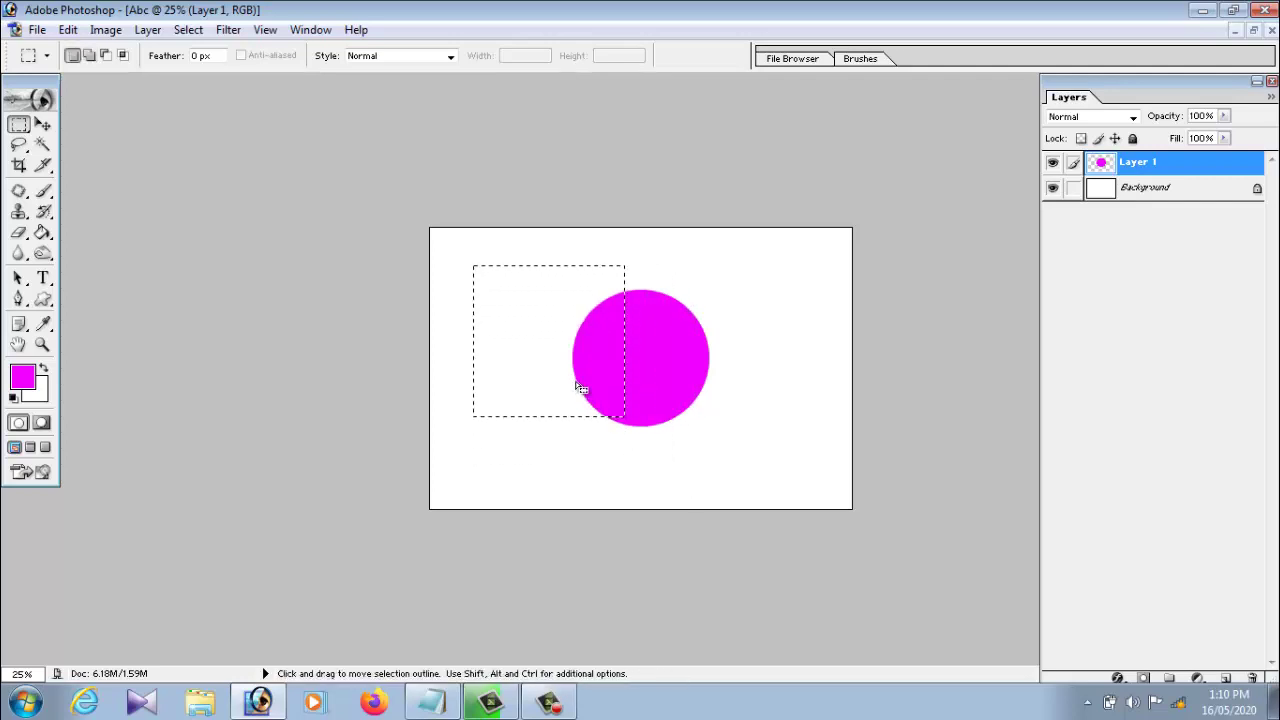
{"action": "left_click", "coordinate": [148, 30]}
Create Layer 2 with the New Layer dialog
{"action": "mouse_move", "coordinate": [172, 51]}
{"action": "left_click", "coordinate": [430, 52]}
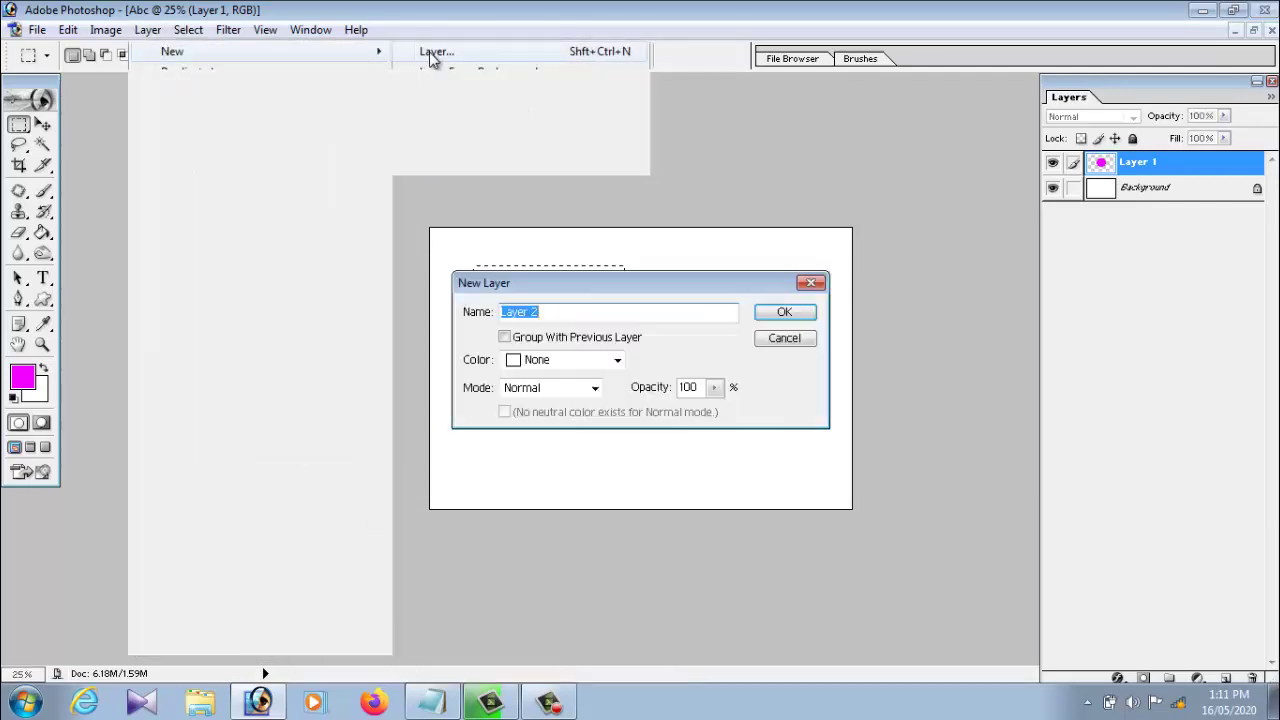
{"action": "left_click_drag", "start_coordinate": [724, 283], "coordinate": [868, 160]}
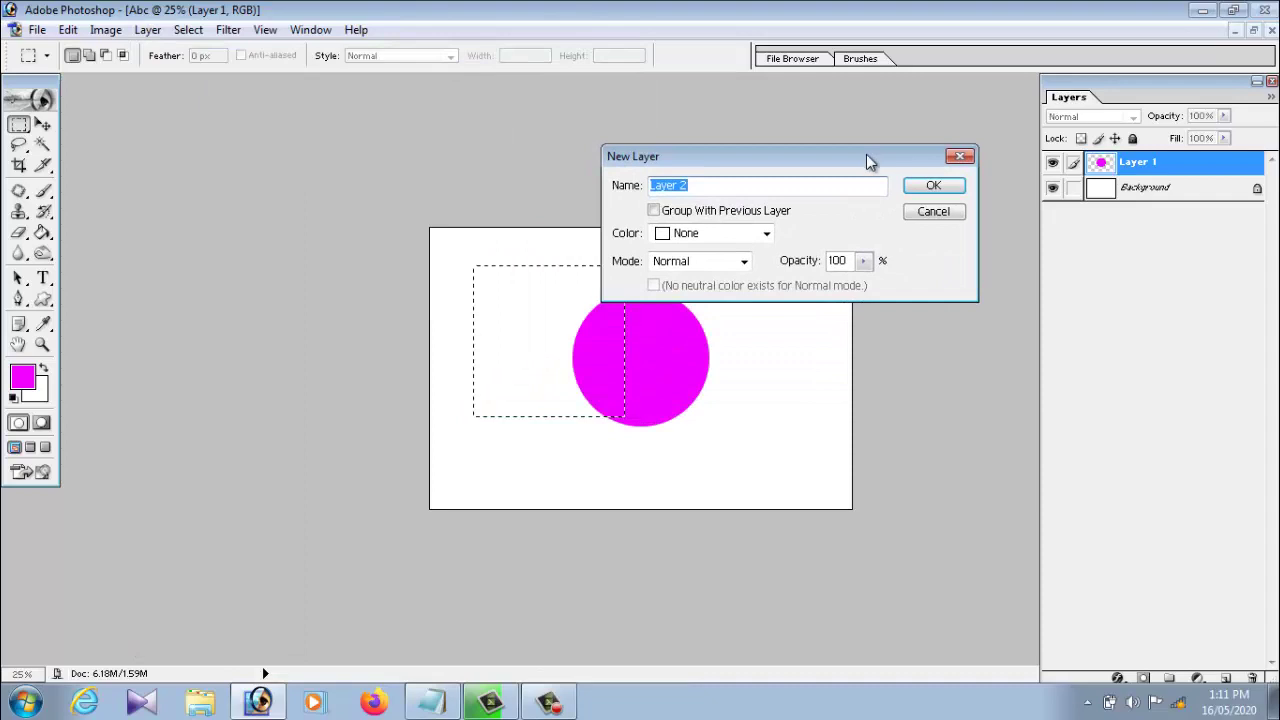
{"action": "left_click", "coordinate": [934, 187]}
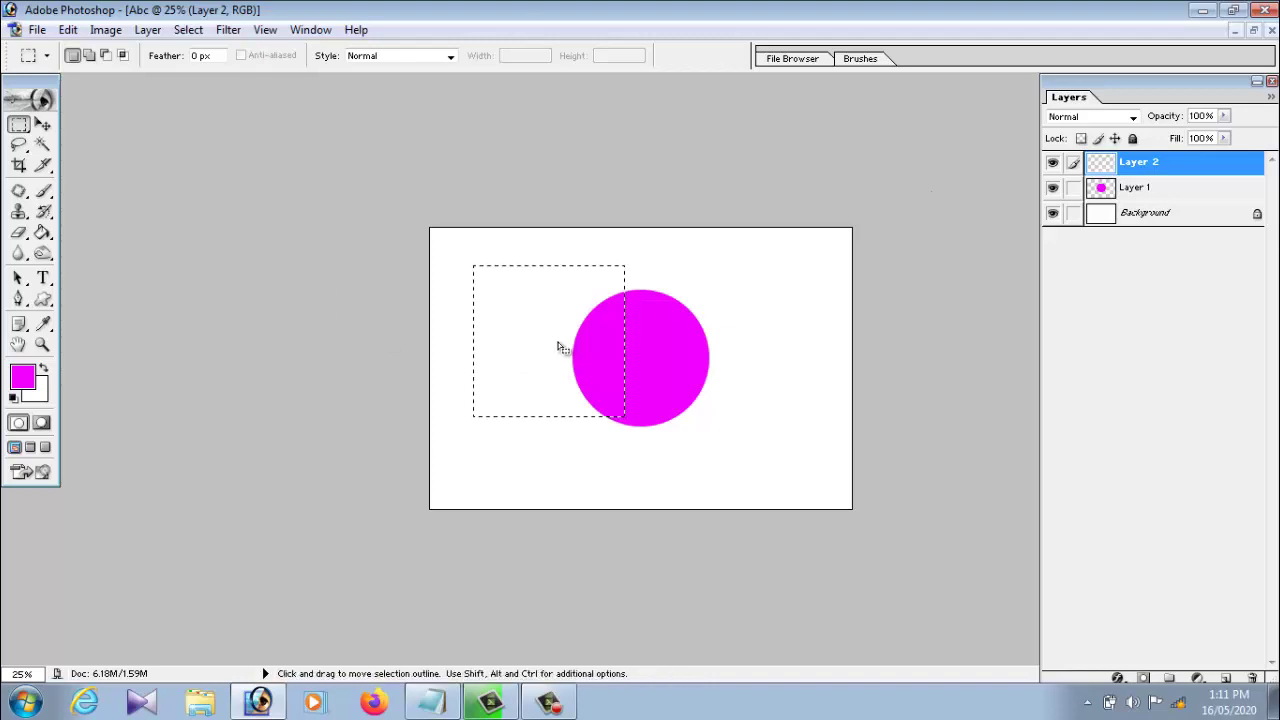
Set the foreground to violet 7800FF and fill the rectangle selection with it
{"action": "left_click", "coordinate": [26, 382]}
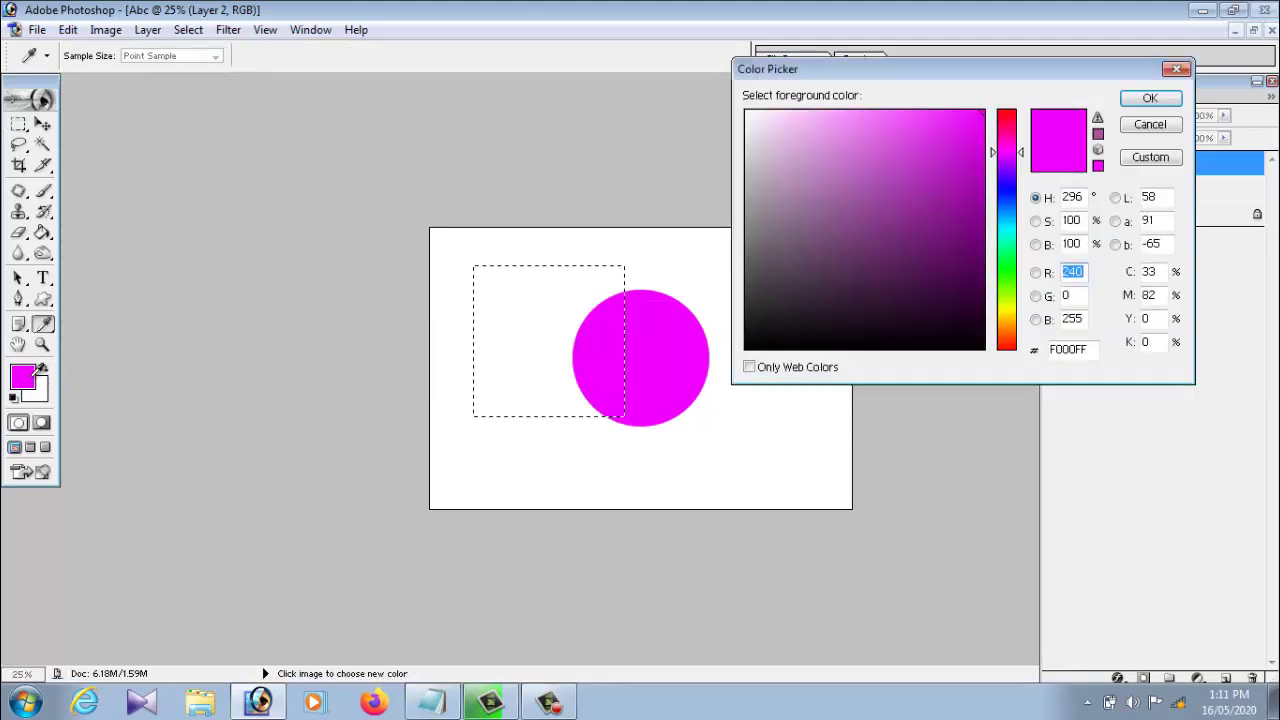
{"action": "left_click", "coordinate": [1006, 173]}
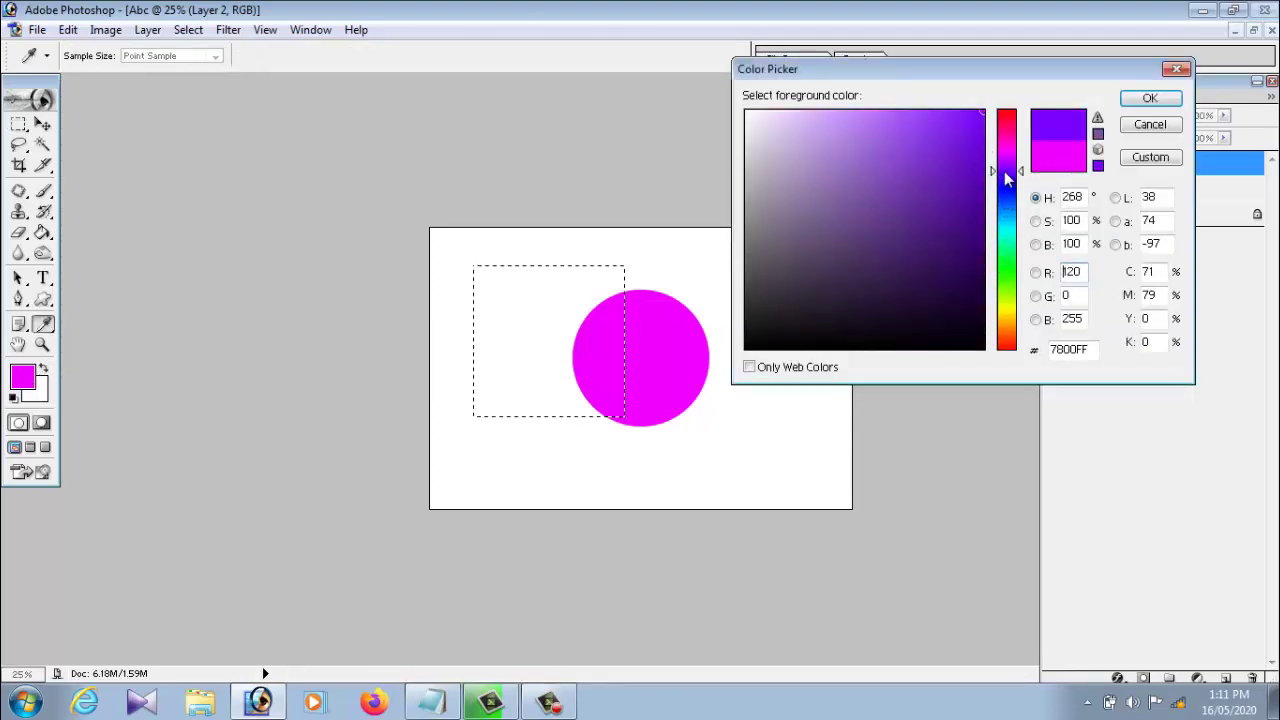
{"action": "left_click", "coordinate": [1150, 98]}
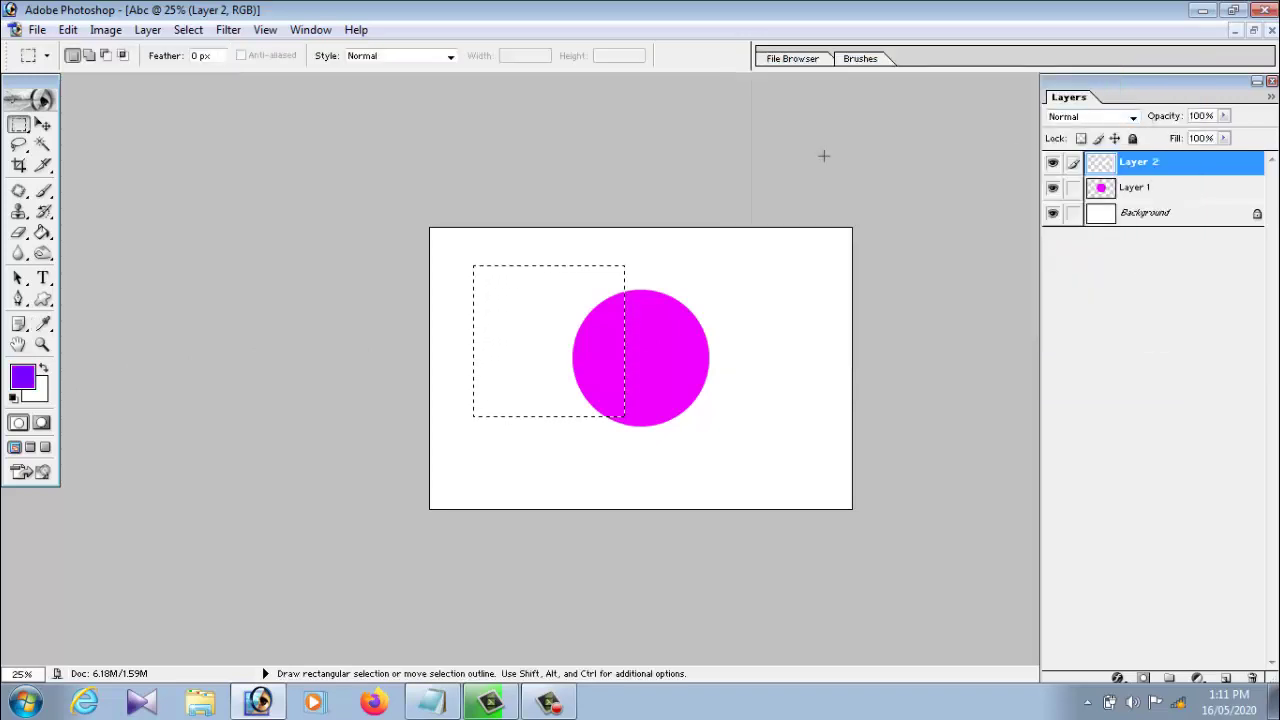
{"action": "left_click", "coordinate": [42, 232]}
{"action": "left_click", "coordinate": [530, 342]}
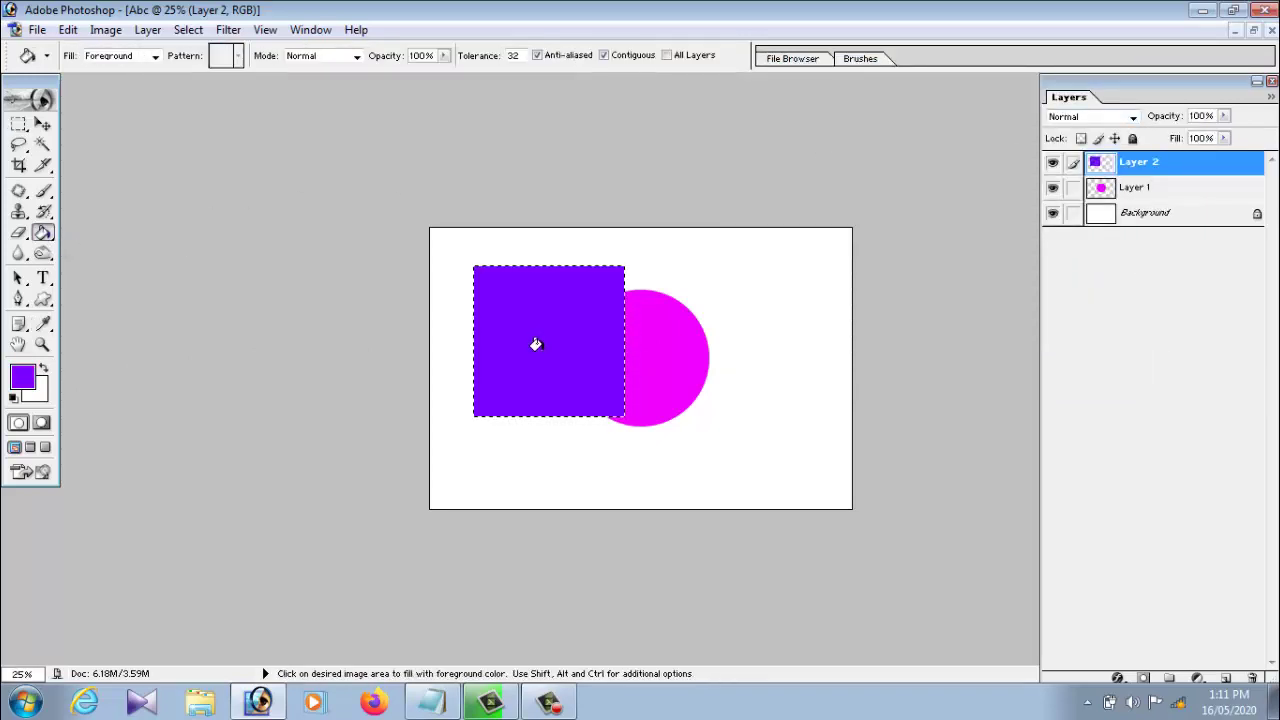
{"action": "left_click", "coordinate": [42, 124]}
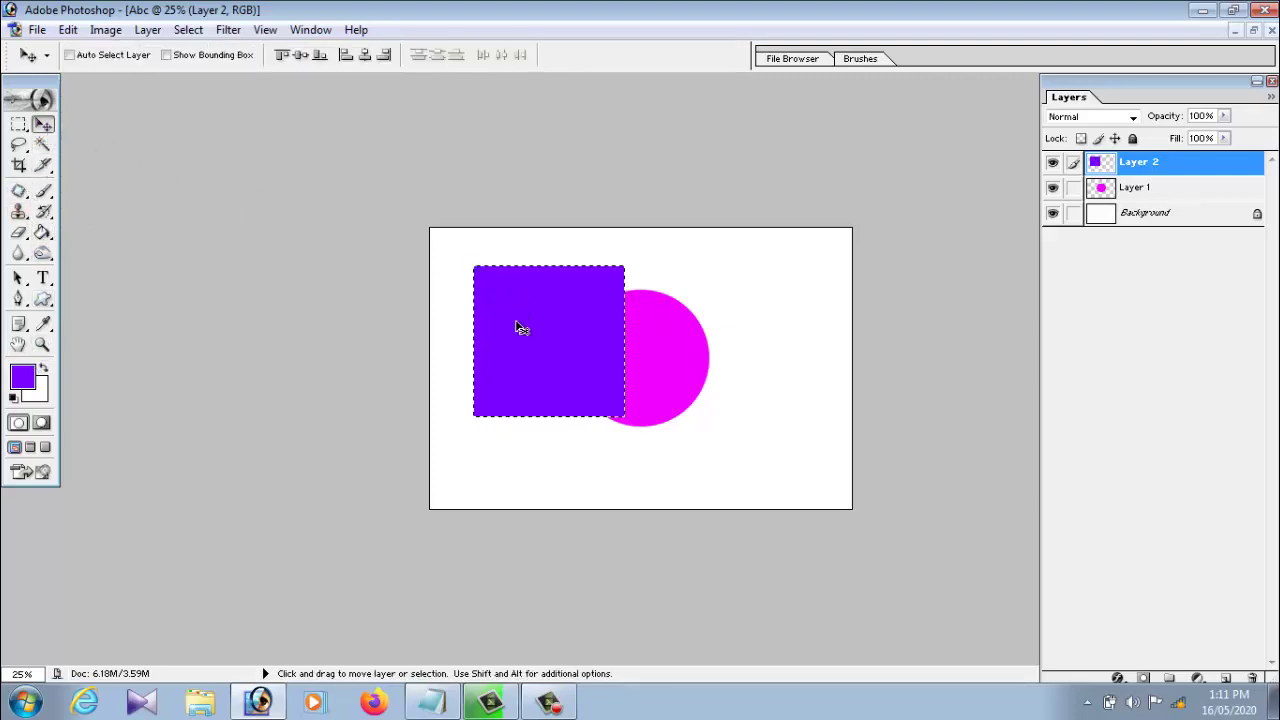
Drag the violet square over the circle, deselect it, nudge it right, and reselect Layer 2
{"action": "mouse_move", "coordinate": [520, 326]}
{"action": "left_mouse_down"}
{"action": "mouse_move", "coordinate": [640, 376]}
{"action": "mouse_move", "coordinate": [630, 365]}
{"action": "left_mouse_up"}
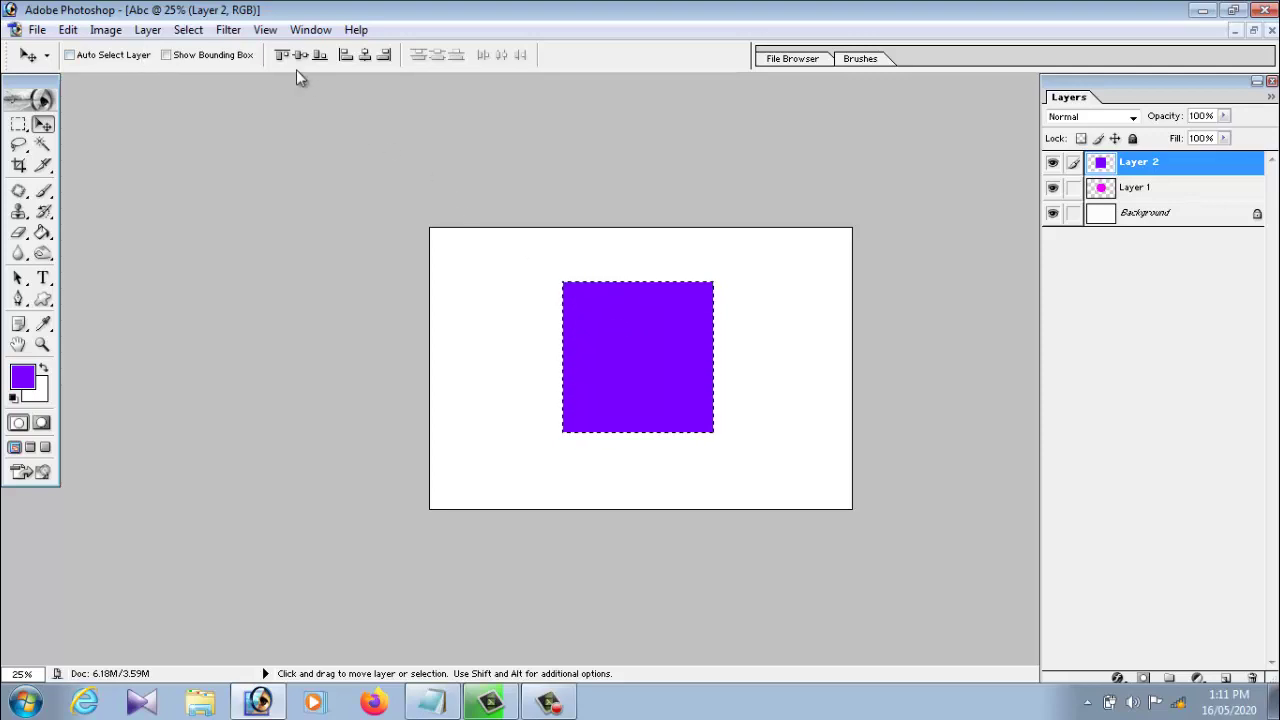
{"action": "left_click", "coordinate": [188, 29]}
{"action": "left_click", "coordinate": [205, 72]}
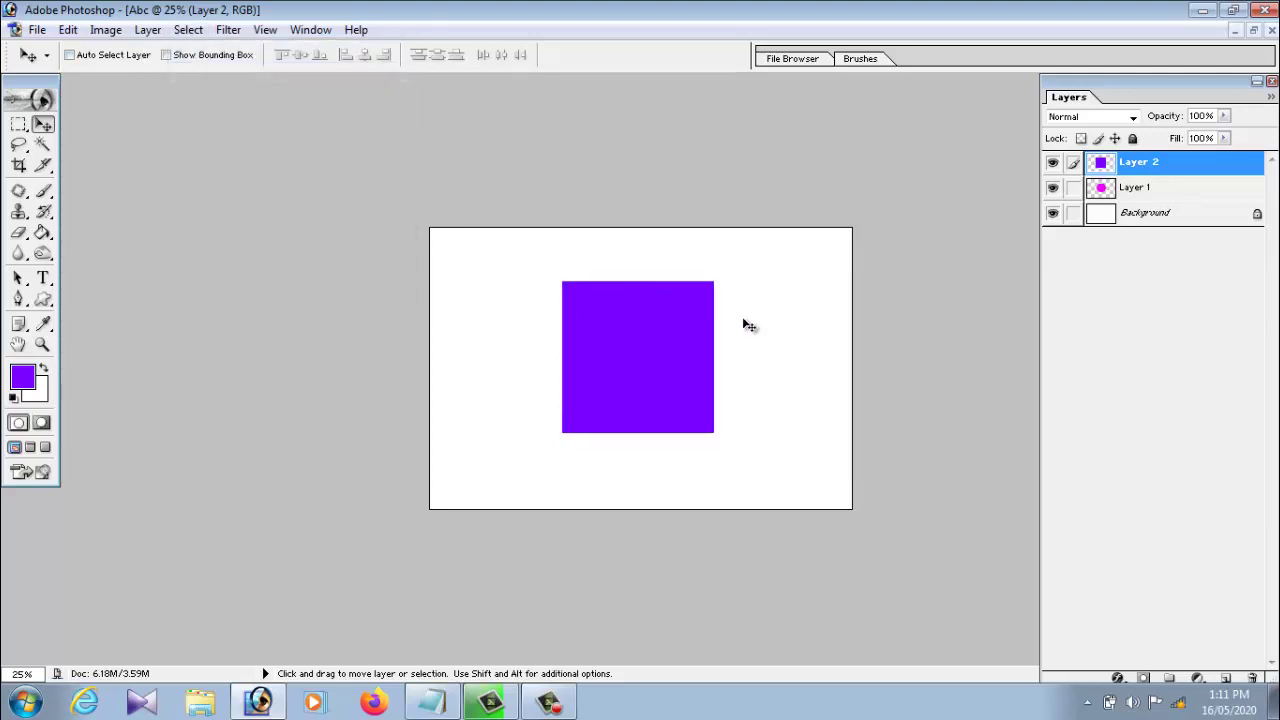
{"action": "mouse_move", "coordinate": [637, 358]}
{"action": "left_mouse_down"}
{"action": "mouse_move", "coordinate": [699, 360]}
{"action": "mouse_move", "coordinate": [627, 371]}
{"action": "mouse_move", "coordinate": [650, 357]}
{"action": "left_mouse_up"}
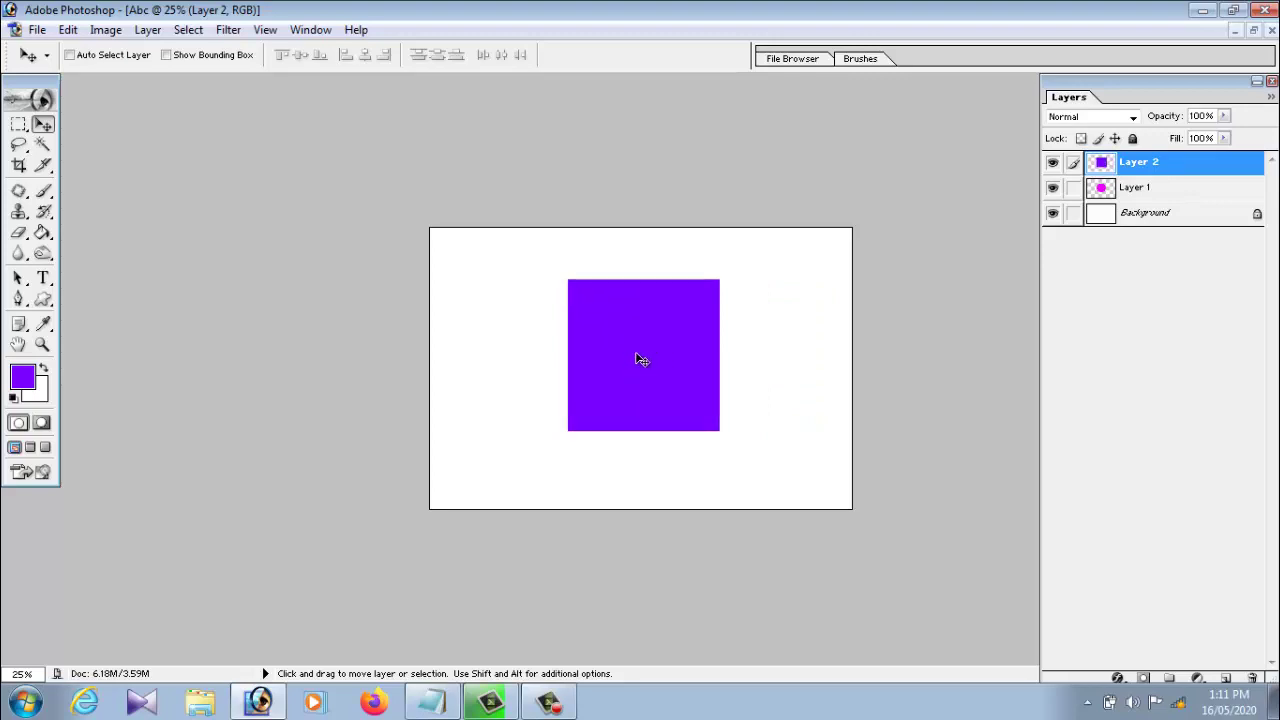
{"action": "left_click", "coordinate": [1157, 193]}
{"action": "left_click", "coordinate": [1123, 163]}
{"action": "left_click", "coordinate": [1130, 192]}
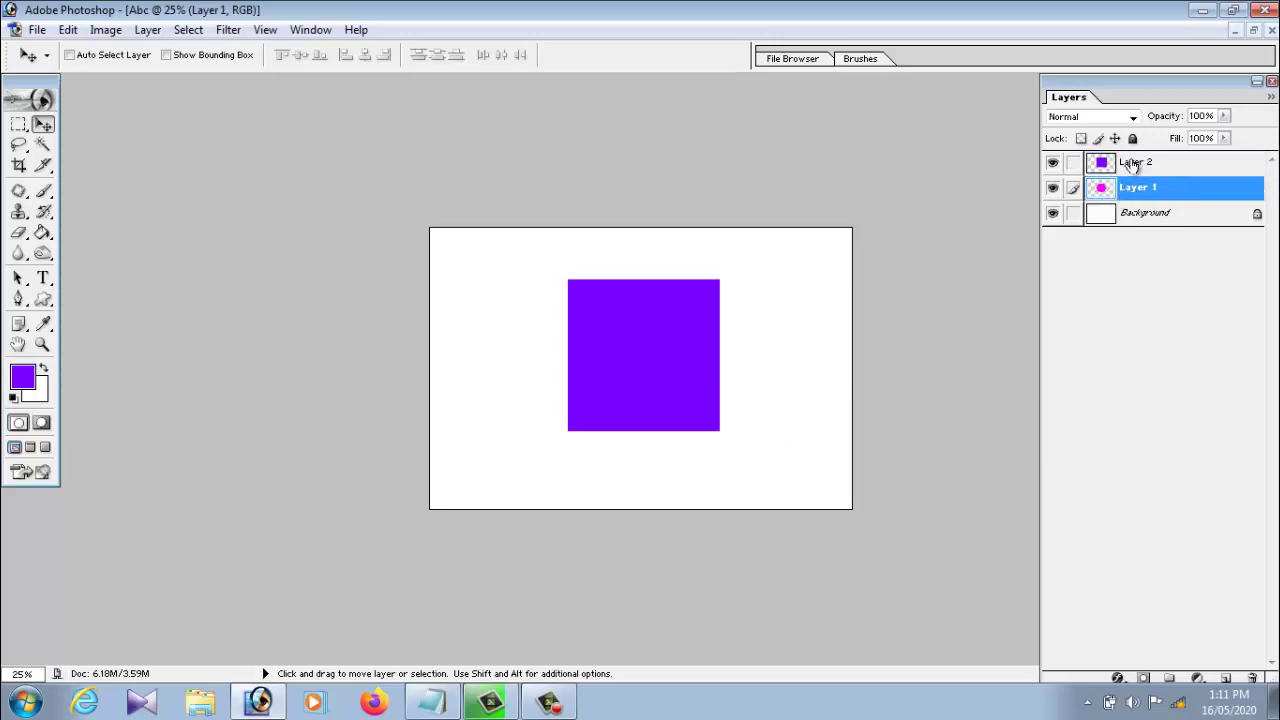
{"action": "left_click", "coordinate": [1131, 166]}
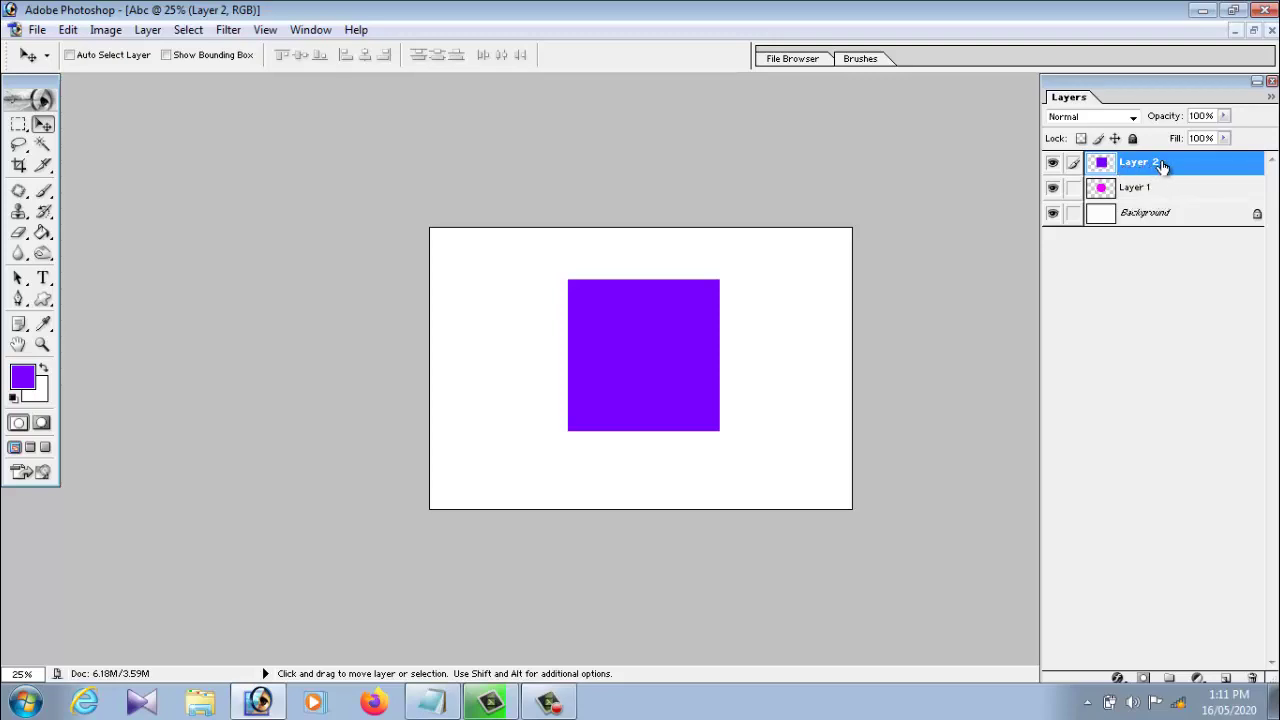
Drag Layer 2 below Layer 1 so the magenta circle sits above the violet square
{"action": "left_click_drag", "start_coordinate": [1162, 165], "coordinate": [1165, 201]}
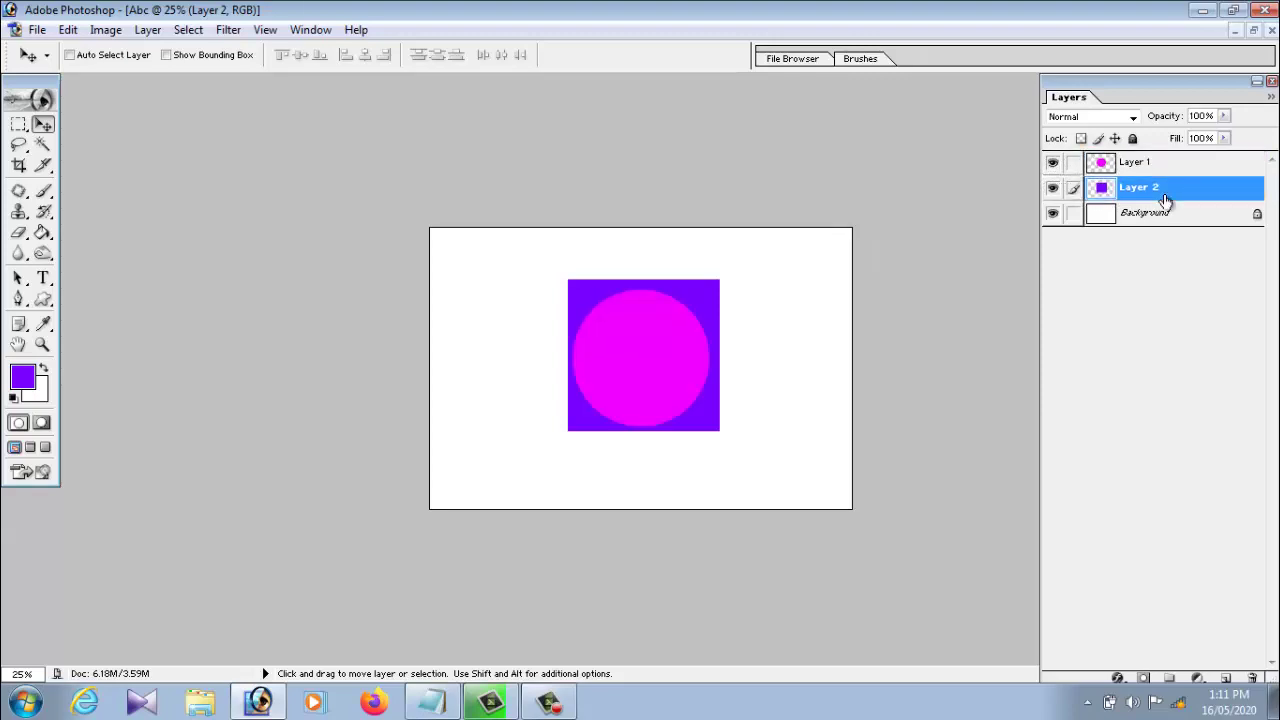
{"action": "left_click", "coordinate": [1134, 166]}
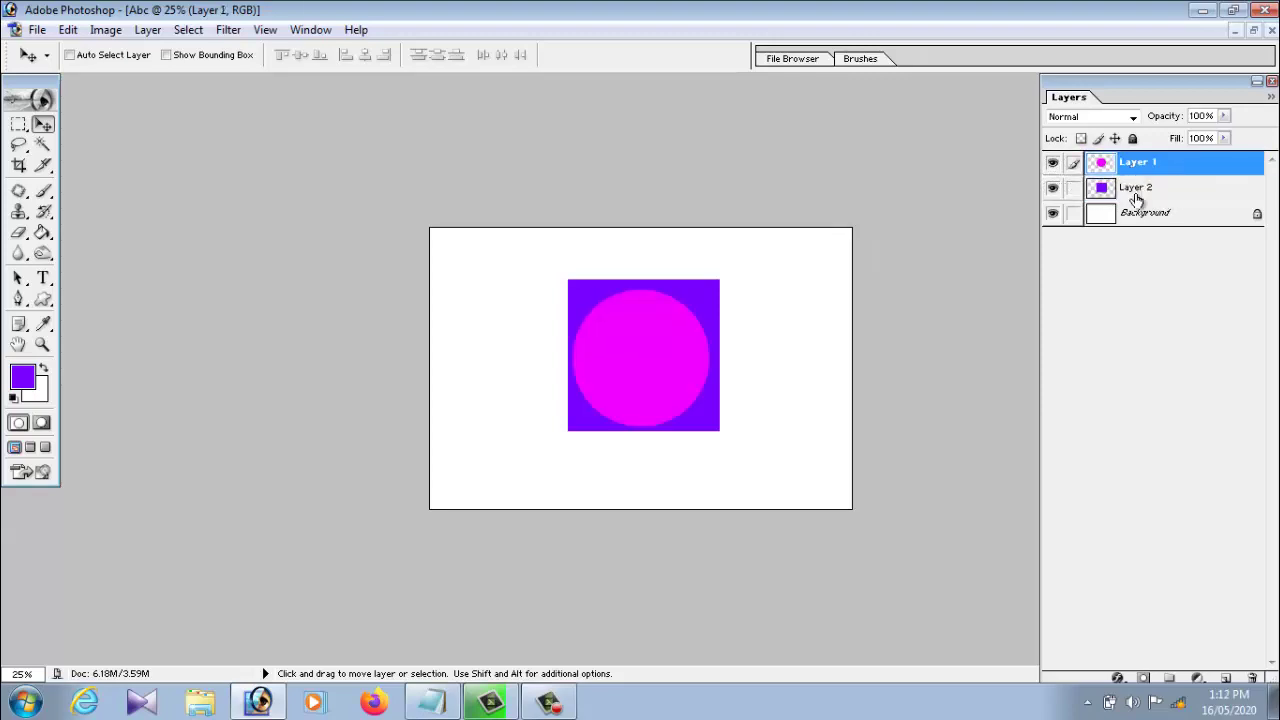
{"action": "left_click", "coordinate": [1136, 195]}
{"action": "right_click", "coordinate": [625, 348]}
{"action": "left_click", "coordinate": [632, 360]}
Nudge the magenta circle to centre it on the square, checking both layers' visibility
{"action": "mouse_move", "coordinate": [632, 360]}
{"action": "left_mouse_down"}
{"action": "mouse_move", "coordinate": [660, 357]}
{"action": "mouse_move", "coordinate": [634, 361]}
{"action": "left_mouse_up"}
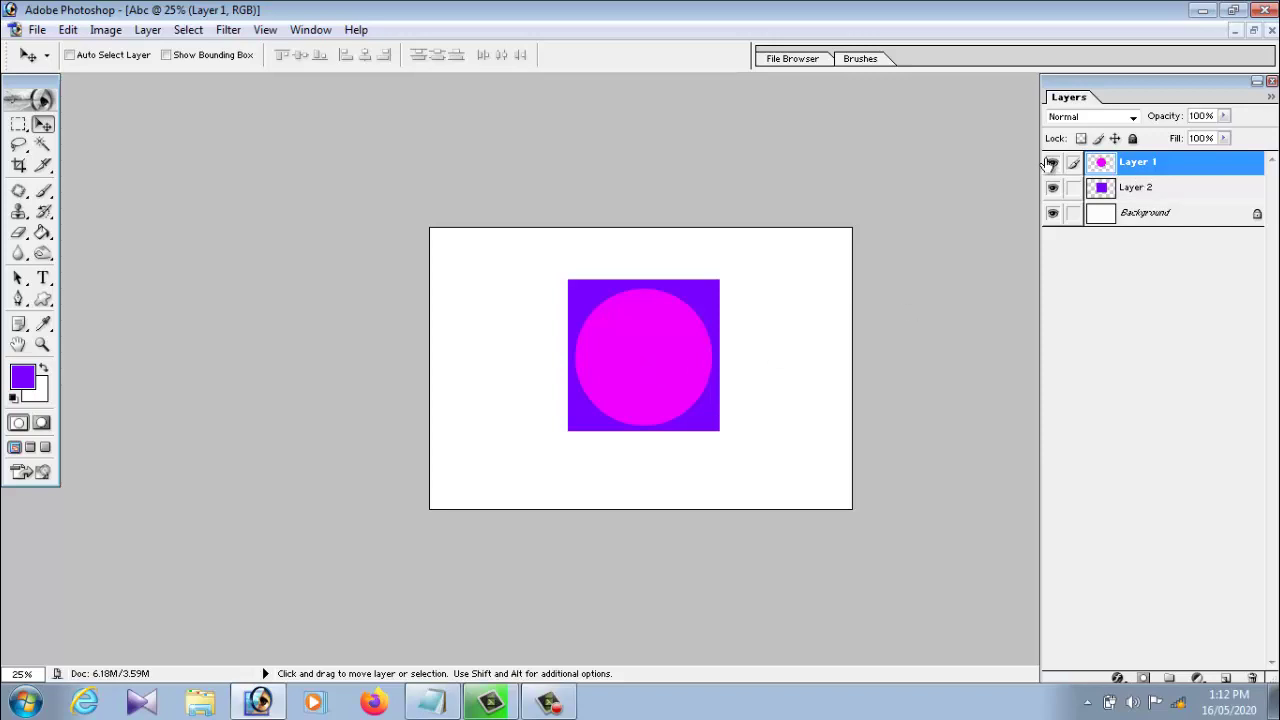
{"action": "left_click", "coordinate": [1052, 164]}
{"action": "left_click", "coordinate": [1053, 190]}
{"action": "left_click", "coordinate": [1168, 190]}
{"action": "left_click", "coordinate": [24, 130]}
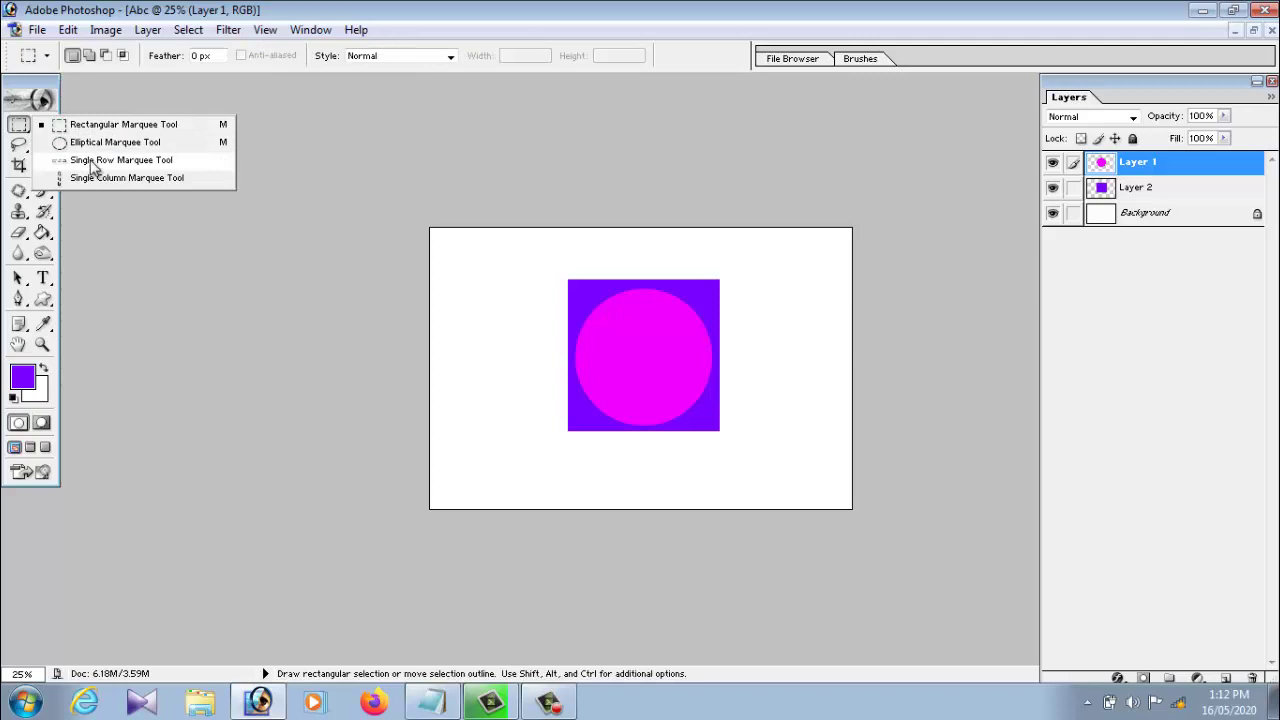
Draw a circular marquee over the violet square's left edge, undoing an accidental delete
{"action": "left_click", "coordinate": [43, 124]}
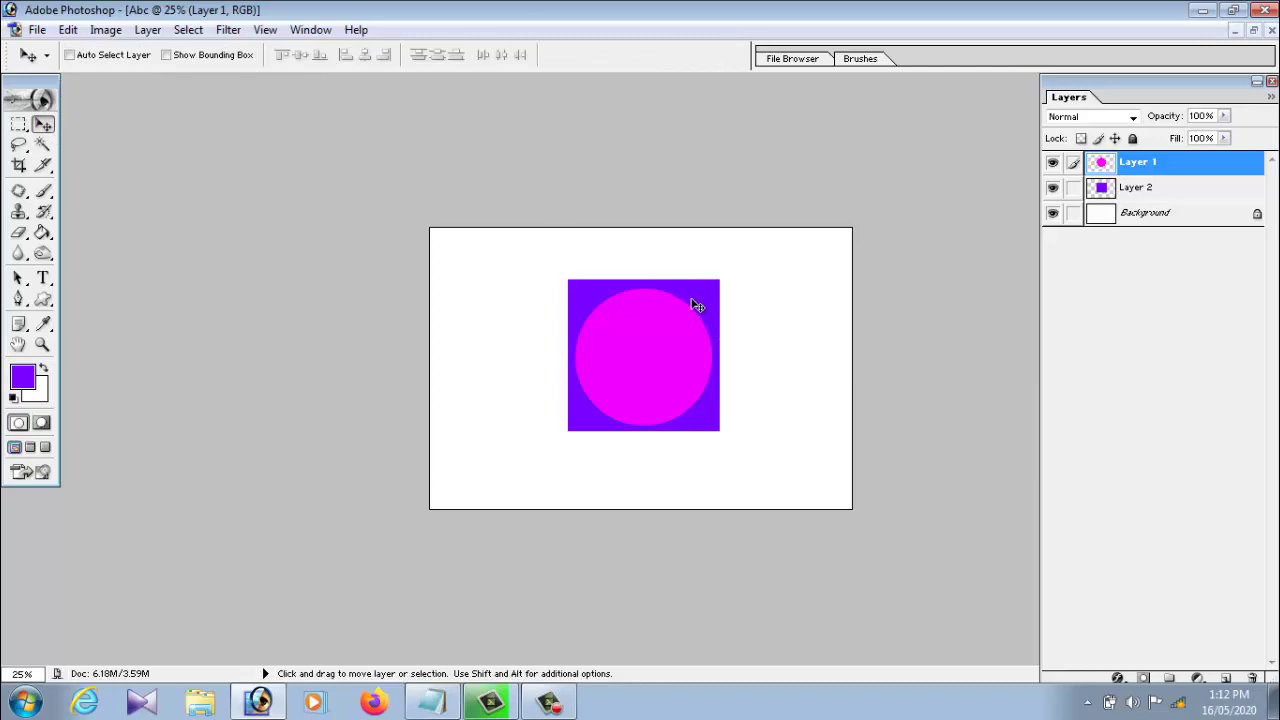
{"action": "left_click", "coordinate": [18, 125]}
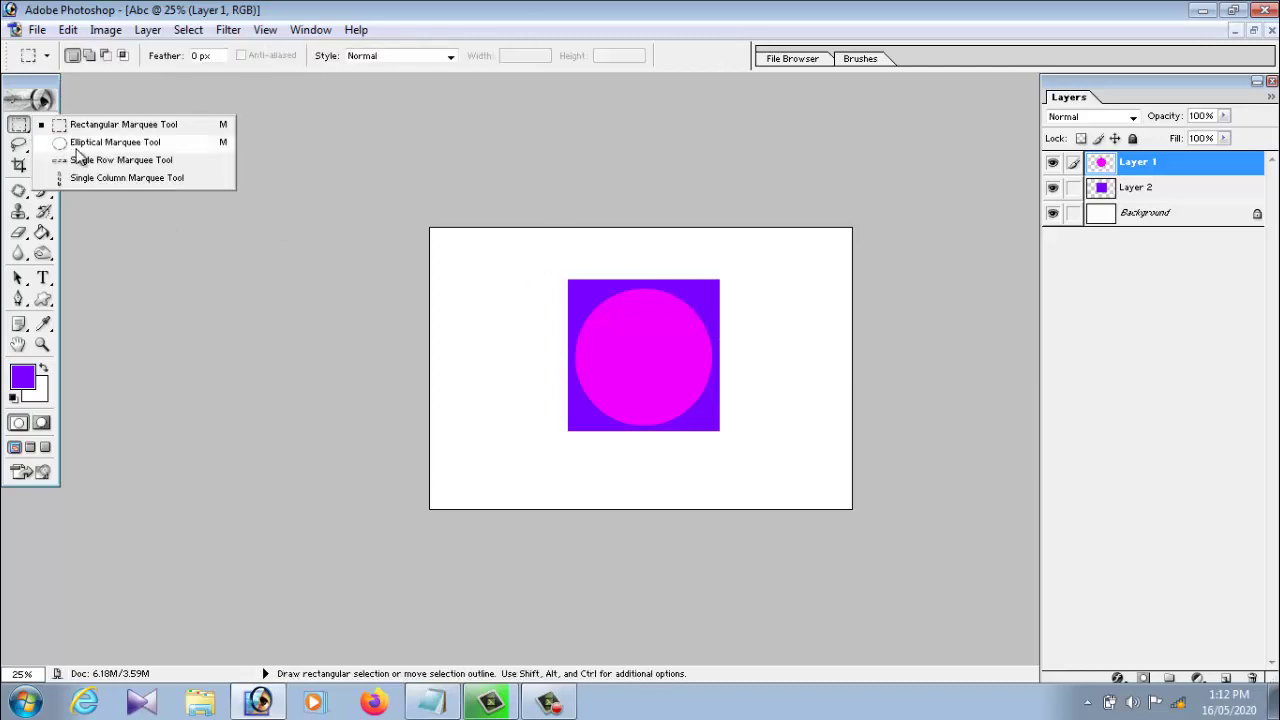
{"action": "left_click", "coordinate": [80, 145]}
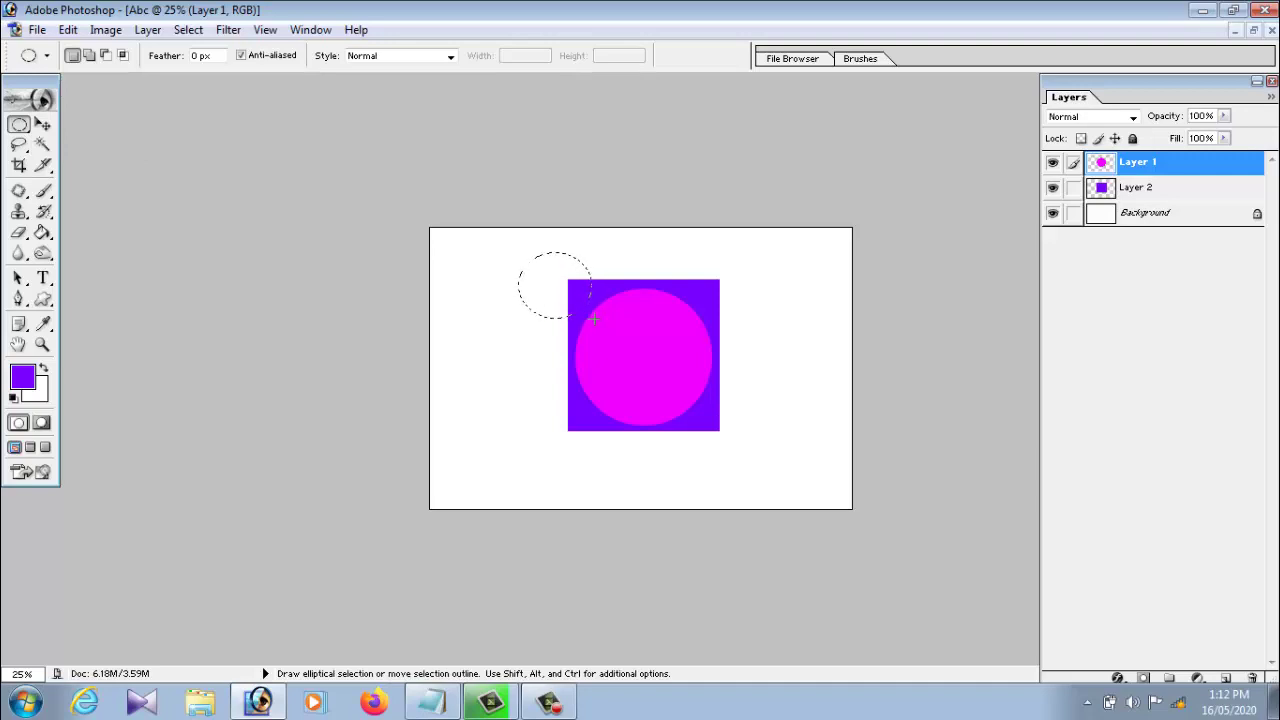
{"action": "left_click_drag", "start_coordinate": [594, 318], "coordinate": [666, 410]}
{"action": "left_click_drag", "start_coordinate": [634, 362], "coordinate": [601, 382]}
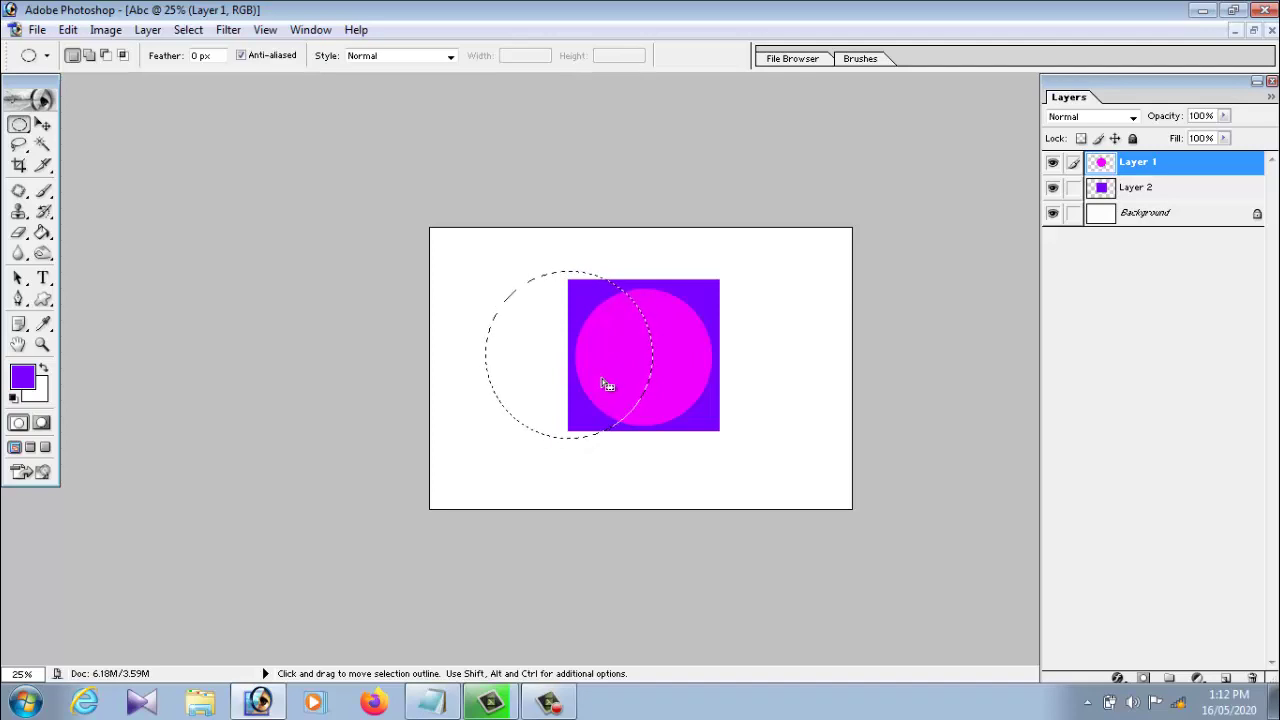
{"action": "key", "text": "Delete"}
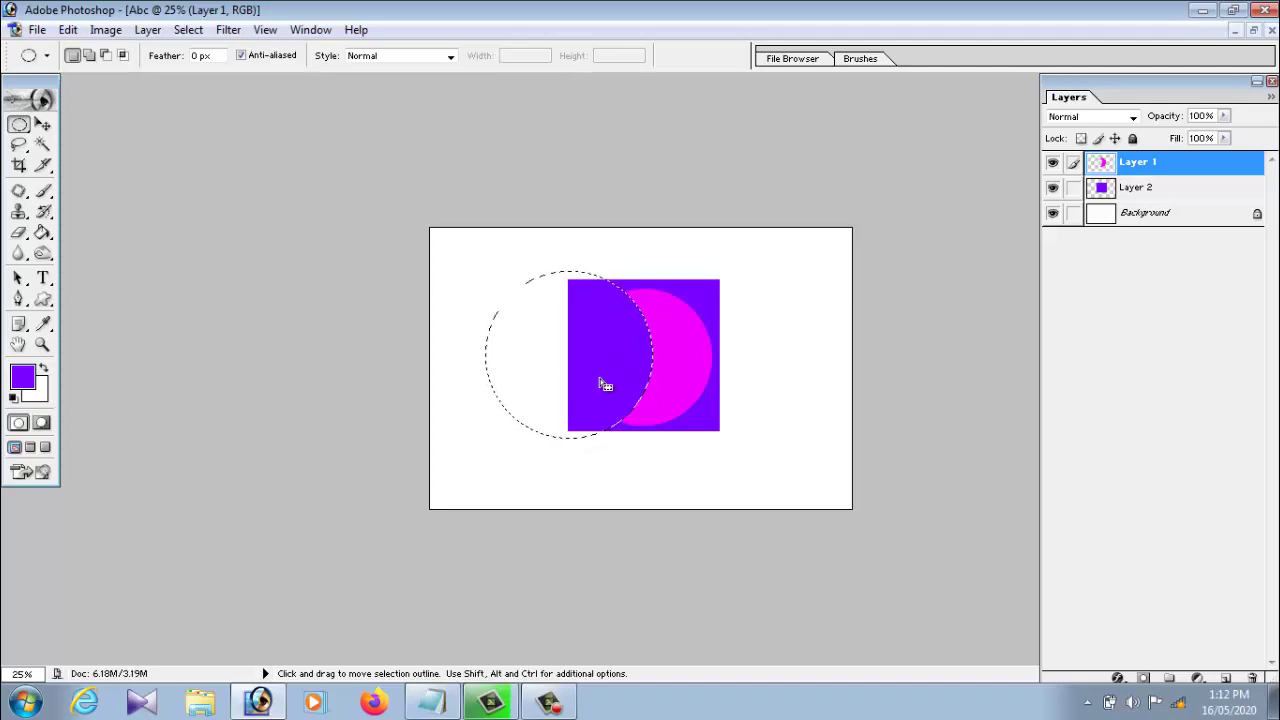
{"action": "key", "text": "ctrl+z"}
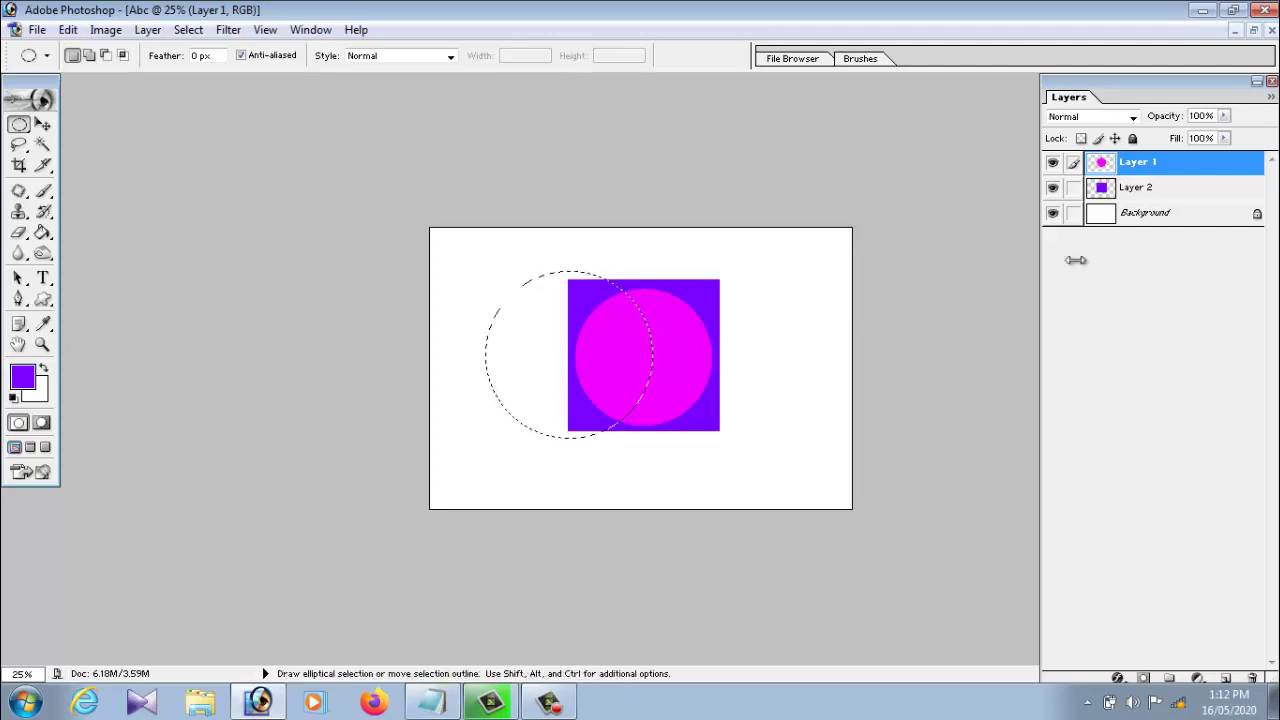
On Layer 2, delete circular bites from the square's left and right sides
{"action": "left_click", "coordinate": [1138, 194]}
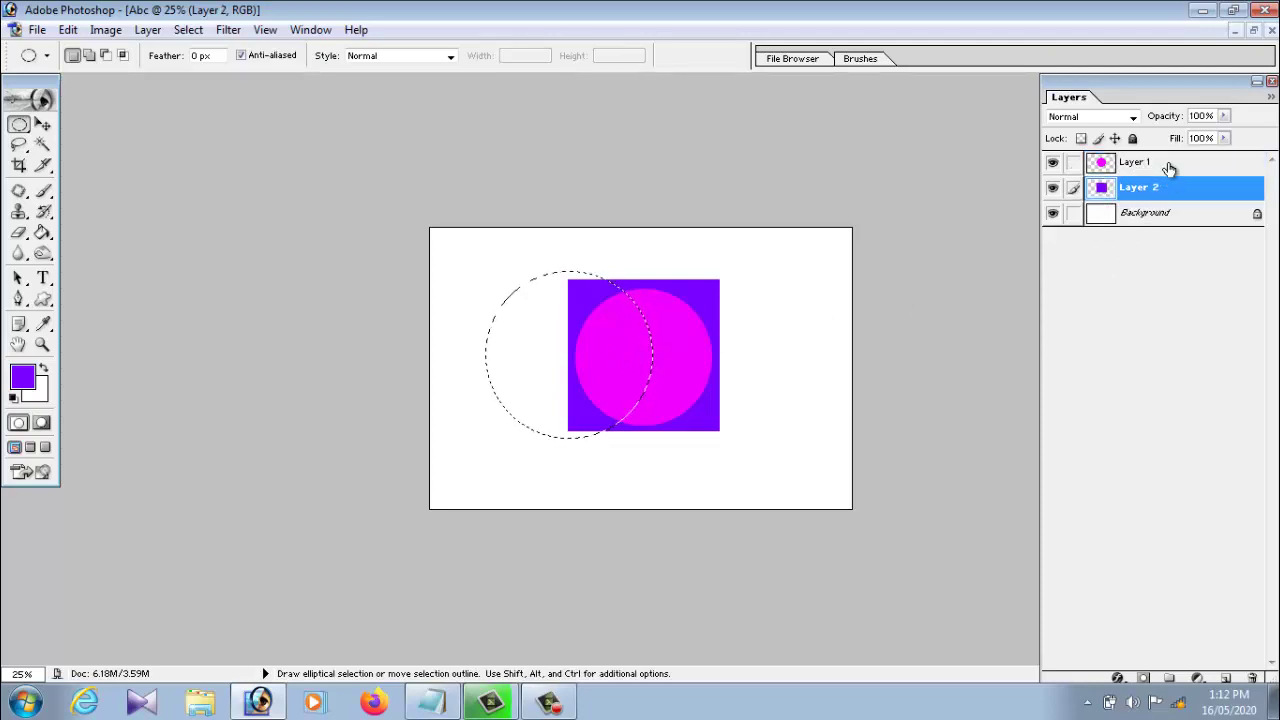
{"action": "left_click", "coordinate": [1168, 166]}
{"action": "left_click", "coordinate": [1168, 192]}
{"action": "key", "text": "Delete"}
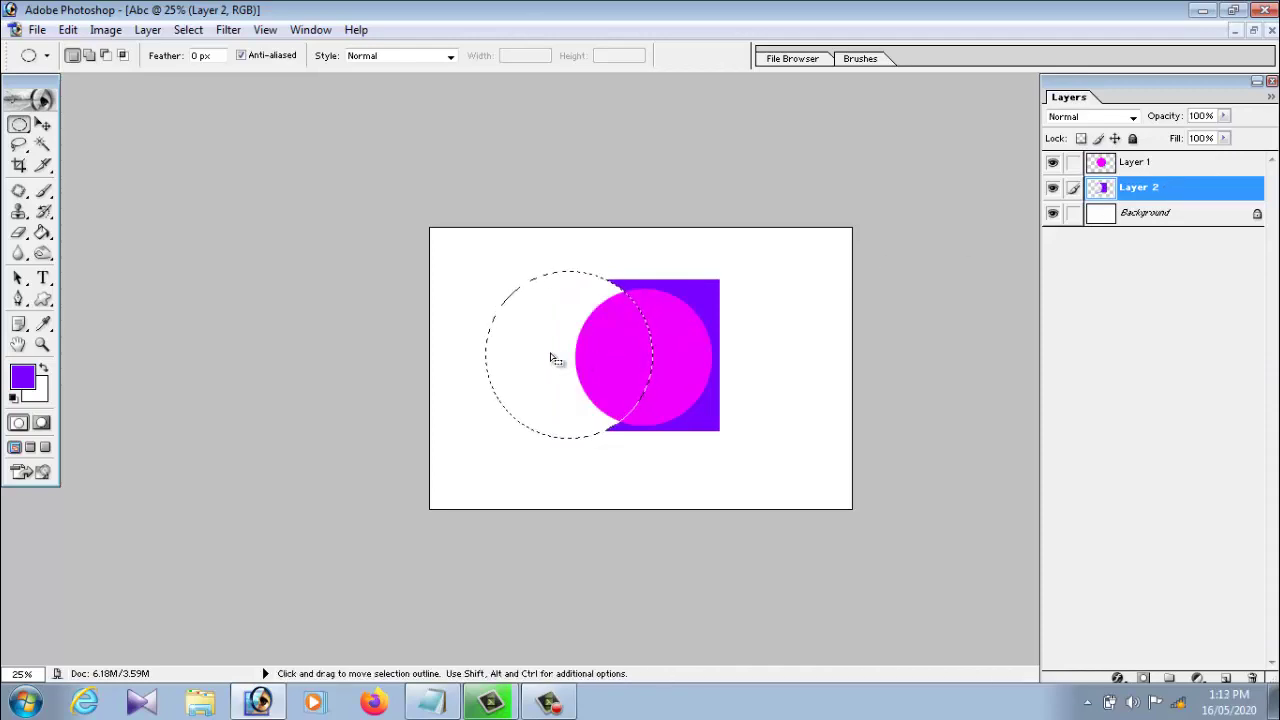
{"action": "left_click_drag", "start_coordinate": [557, 357], "coordinate": [690, 362]}
{"action": "key", "text": "Delete"}
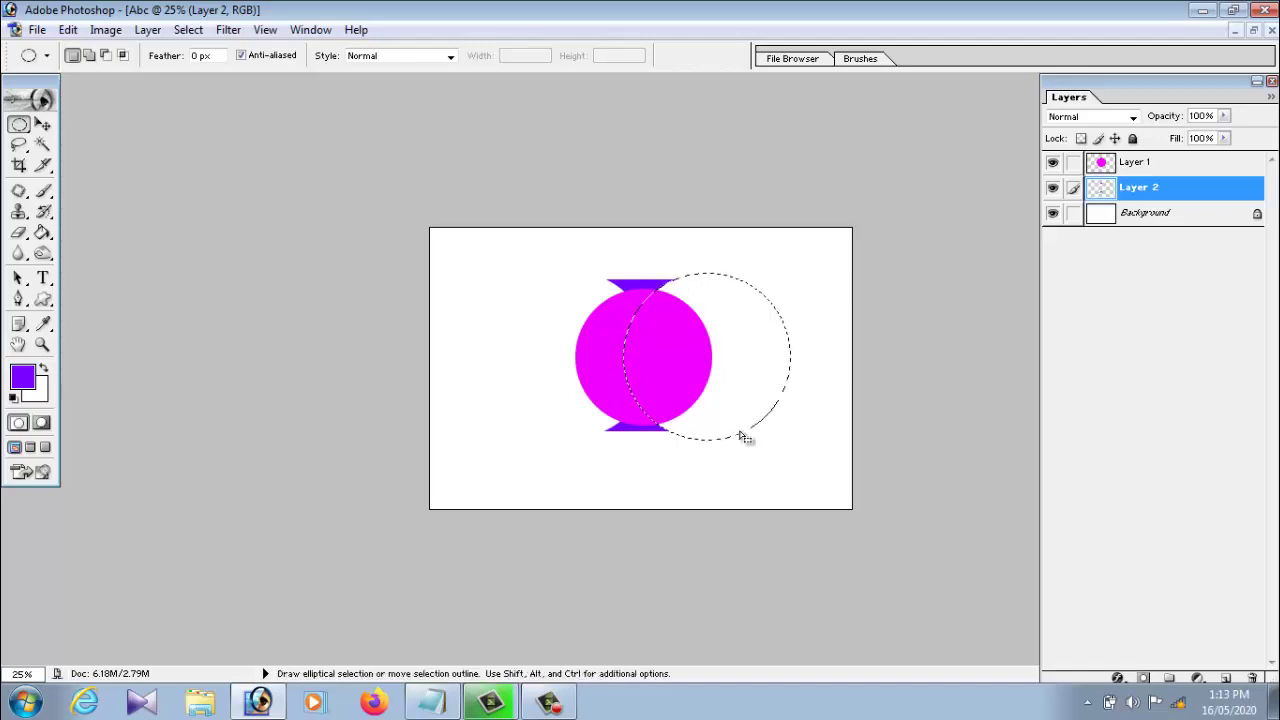
{"action": "left_click", "coordinate": [188, 29]}
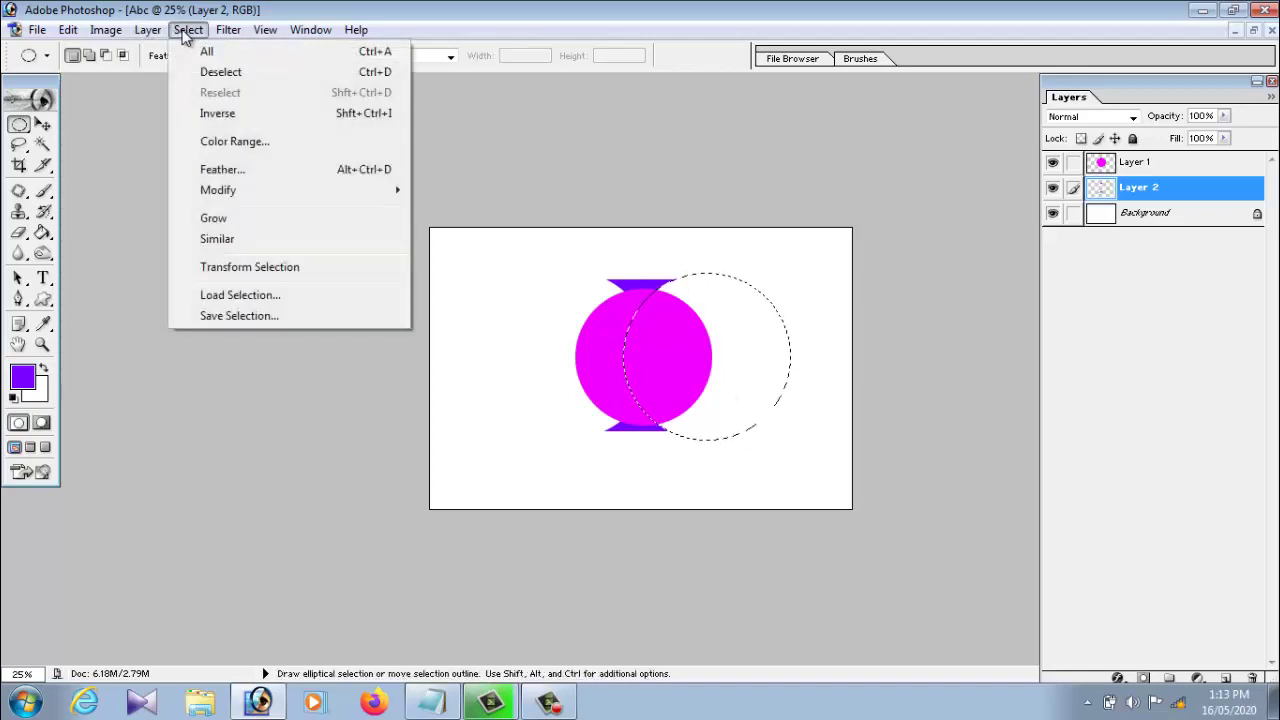
Deselect, then nudge Layer 2's violet wedges slightly down and right around the circle
{"action": "left_click", "coordinate": [205, 72]}
{"action": "left_click", "coordinate": [42, 124]}
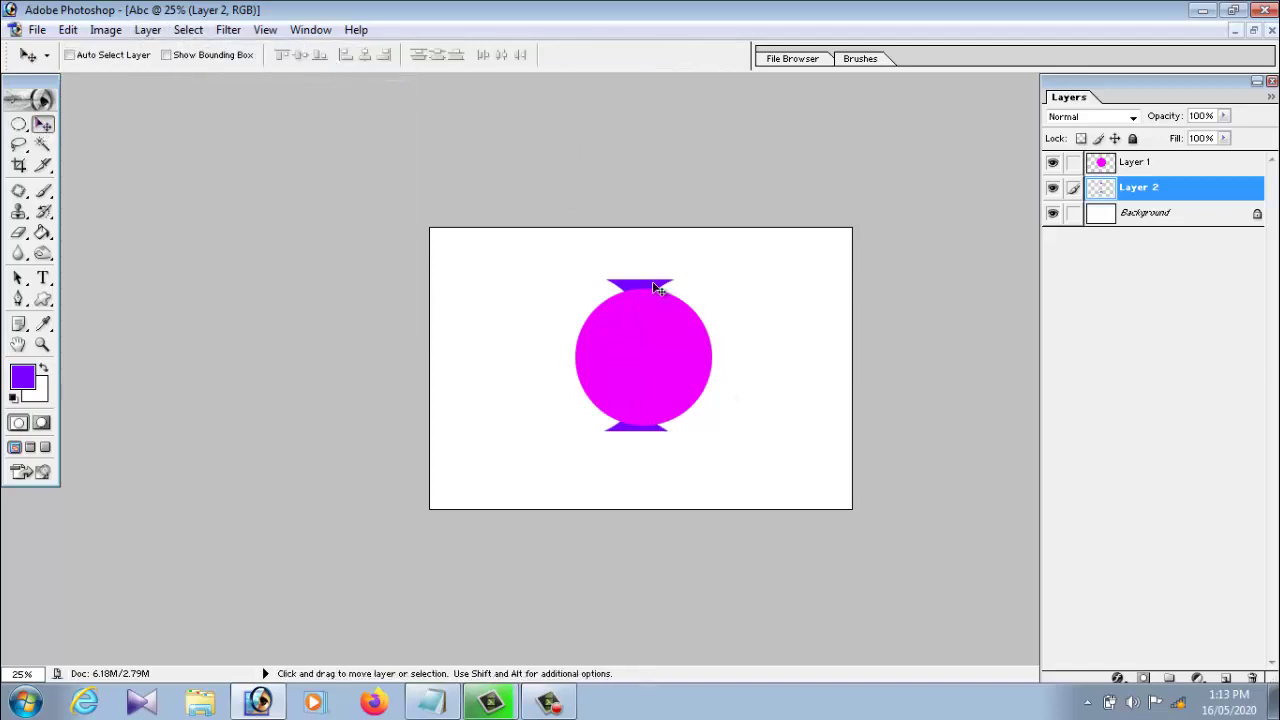
{"action": "left_click_drag", "start_coordinate": [657, 286], "coordinate": [645, 288]}
{"action": "left_click", "coordinate": [68, 30]}
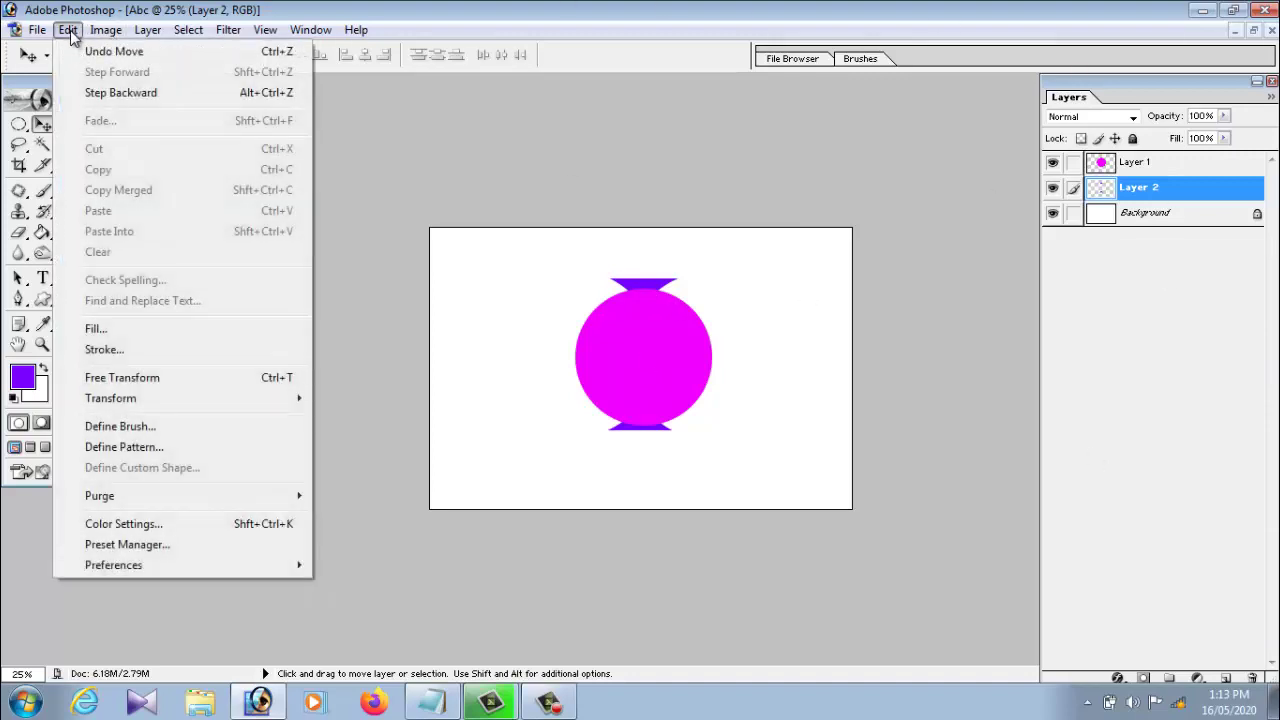
{"action": "left_click", "coordinate": [490, 150]}
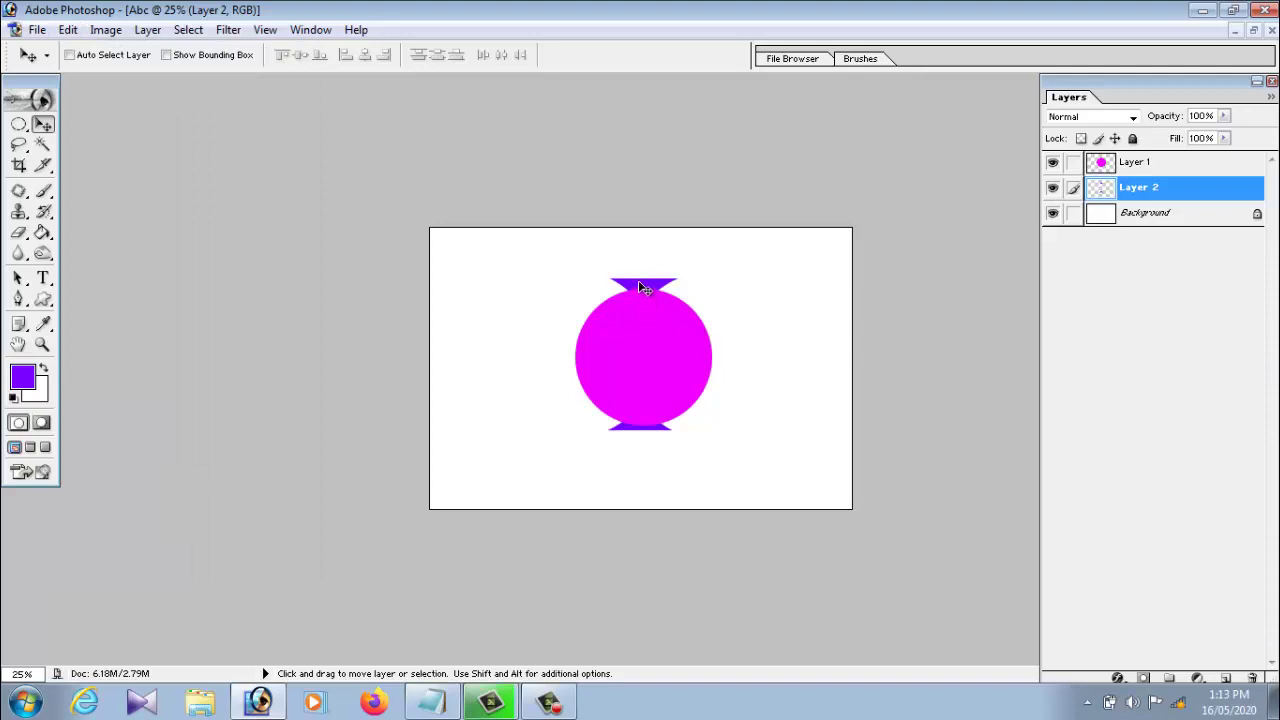
{"action": "right_click", "coordinate": [643, 287]}
{"action": "left_click", "coordinate": [665, 363]}
{"action": "left_click", "coordinate": [17, 128]}
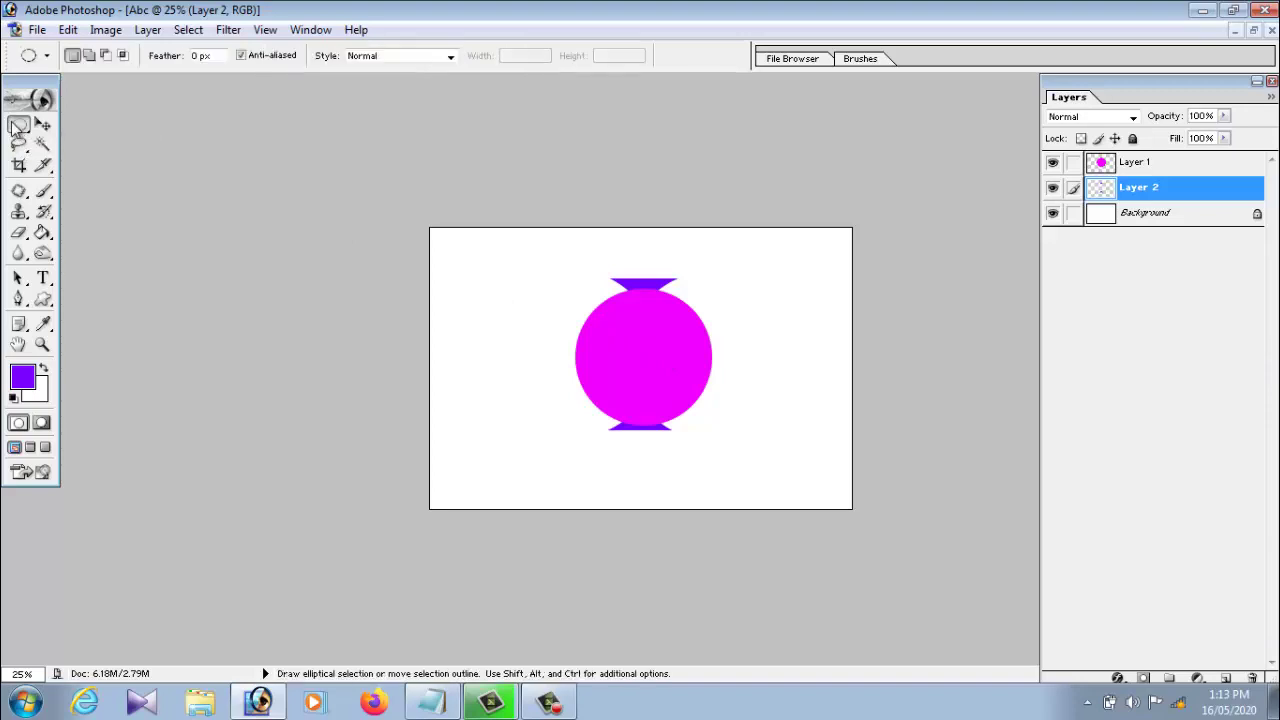
On Layer 1, delete four circular bites around the magenta circle's edges
{"action": "left_click", "coordinate": [1152, 168]}
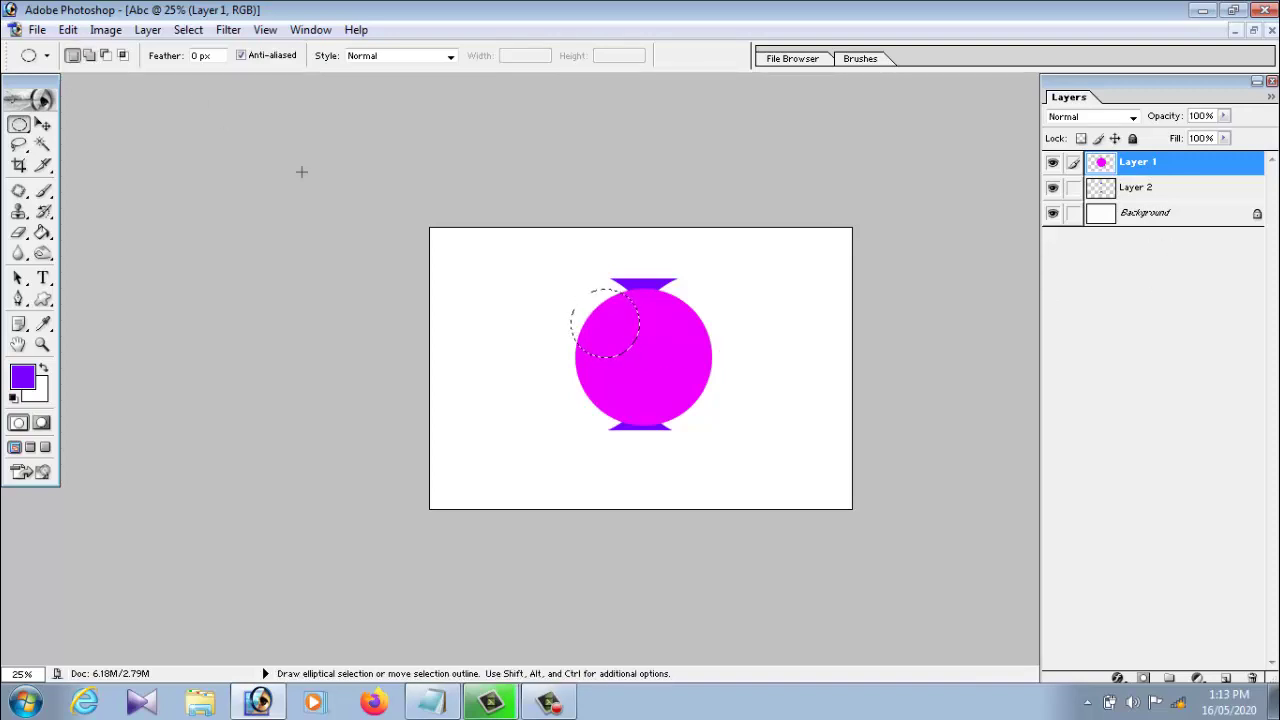
{"action": "key", "text": "Delete"}
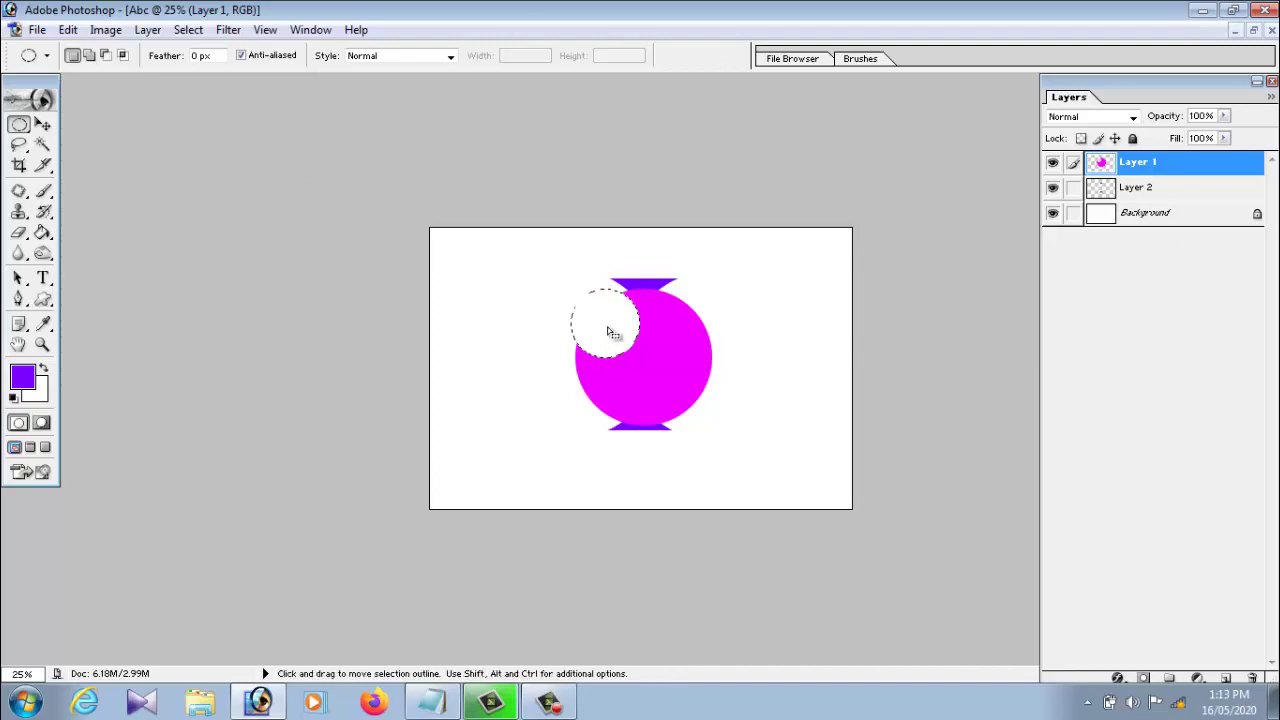
{"action": "left_click_drag", "start_coordinate": [604, 328], "coordinate": [672, 326]}
{"action": "left_click_drag", "start_coordinate": [671, 328], "coordinate": [670, 330]}
{"action": "key", "text": "Delete"}
{"action": "left_click_drag", "start_coordinate": [666, 385], "coordinate": [683, 403]}
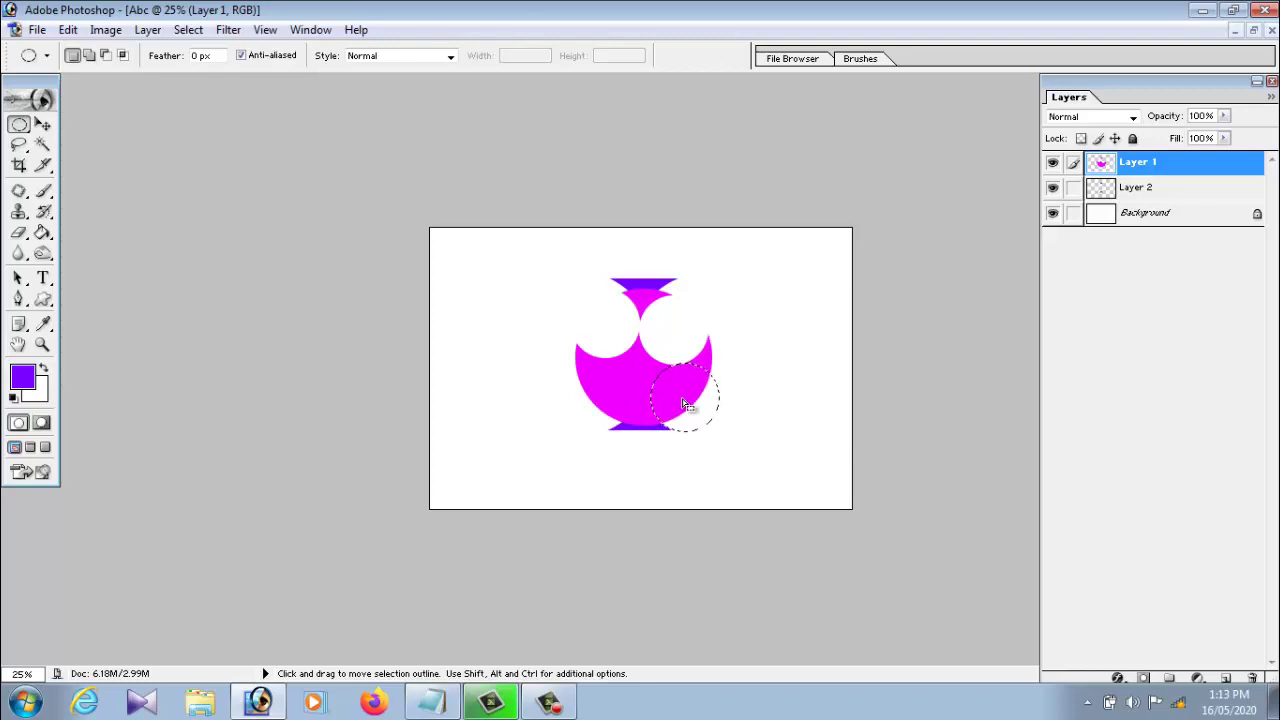
{"action": "key", "text": "Delete"}
{"action": "left_click_drag", "start_coordinate": [683, 405], "coordinate": [606, 408]}
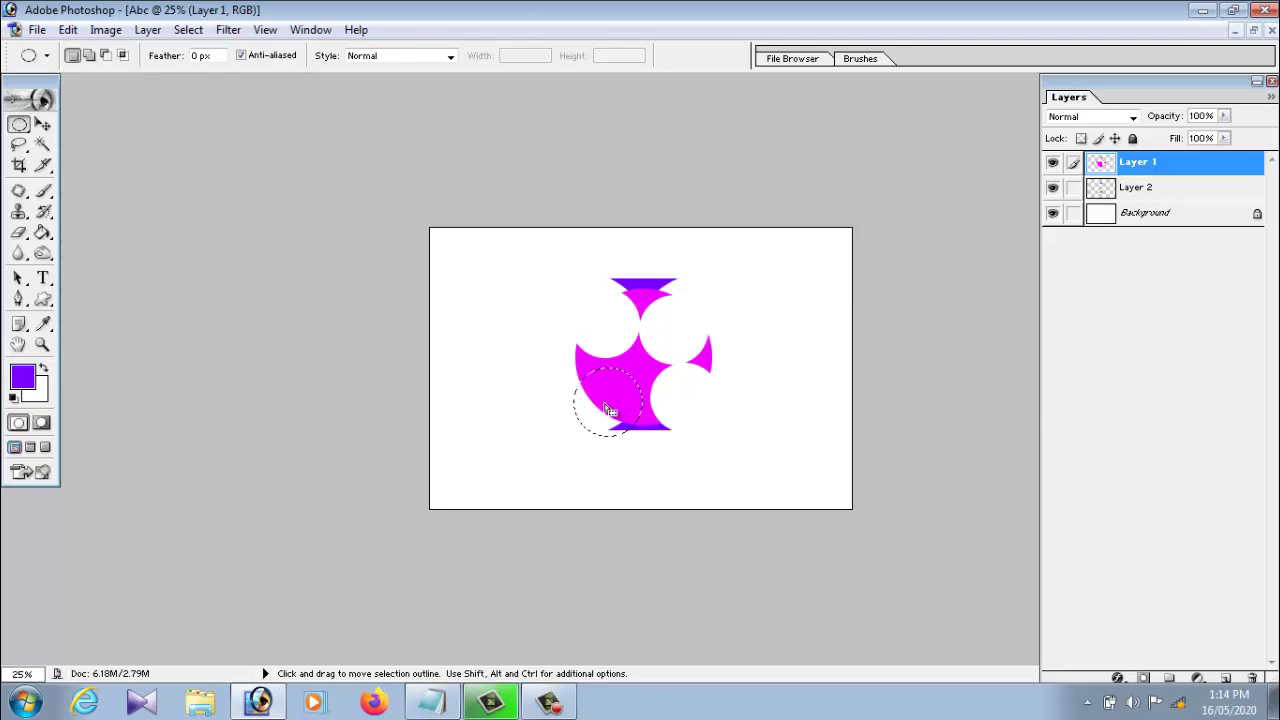
{"action": "key", "text": "Delete"}
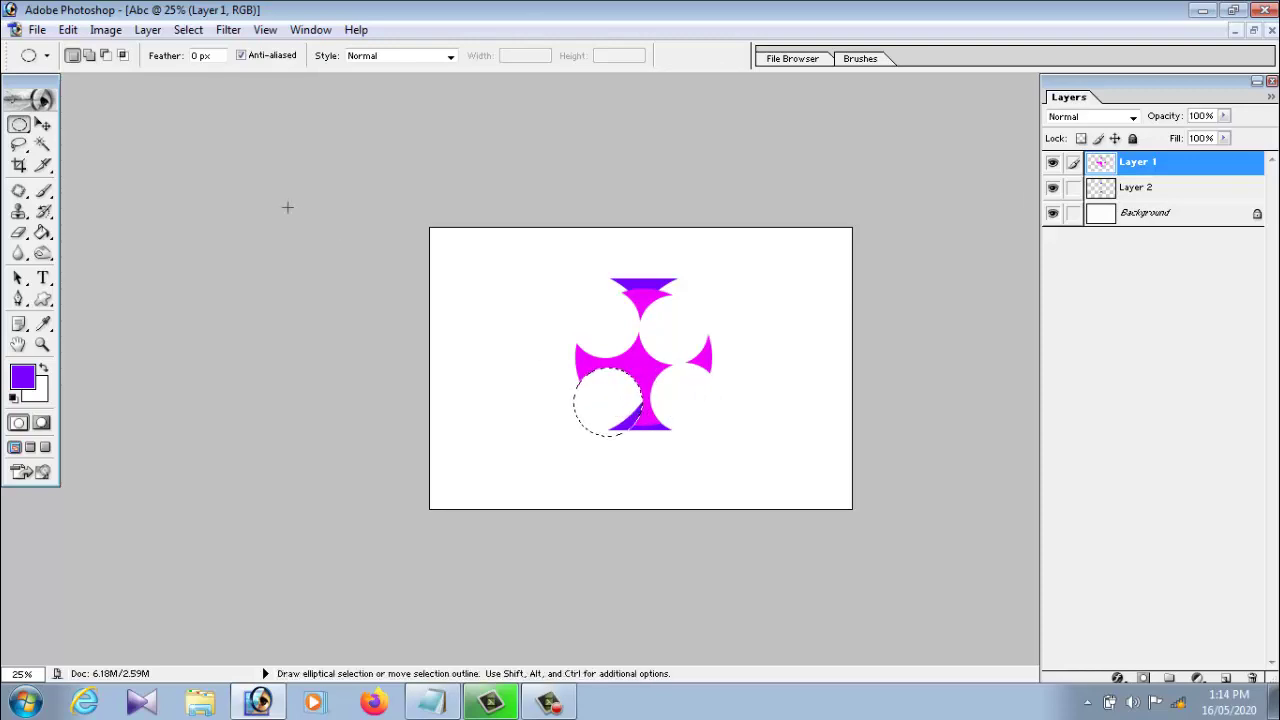
Deselect and shift the magenta cross slightly right, then make Layer 2 active
{"action": "left_click", "coordinate": [43, 125]}
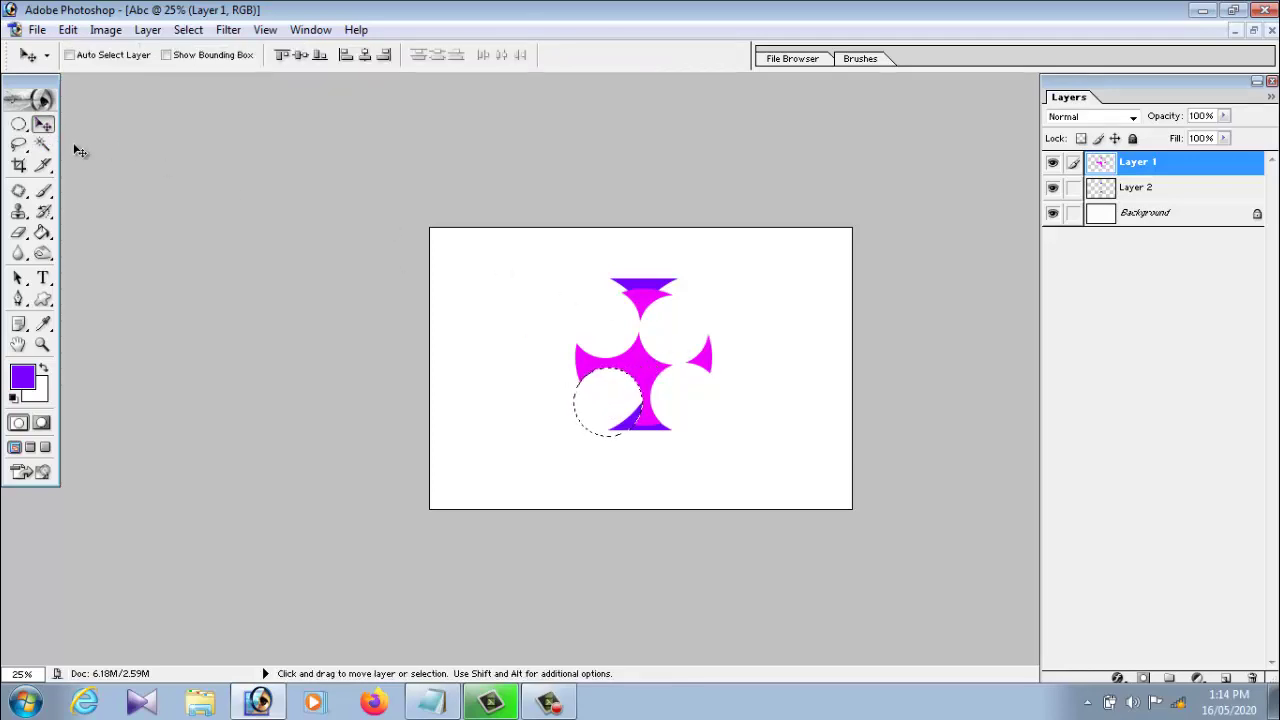
{"action": "left_click", "coordinate": [18, 127]}
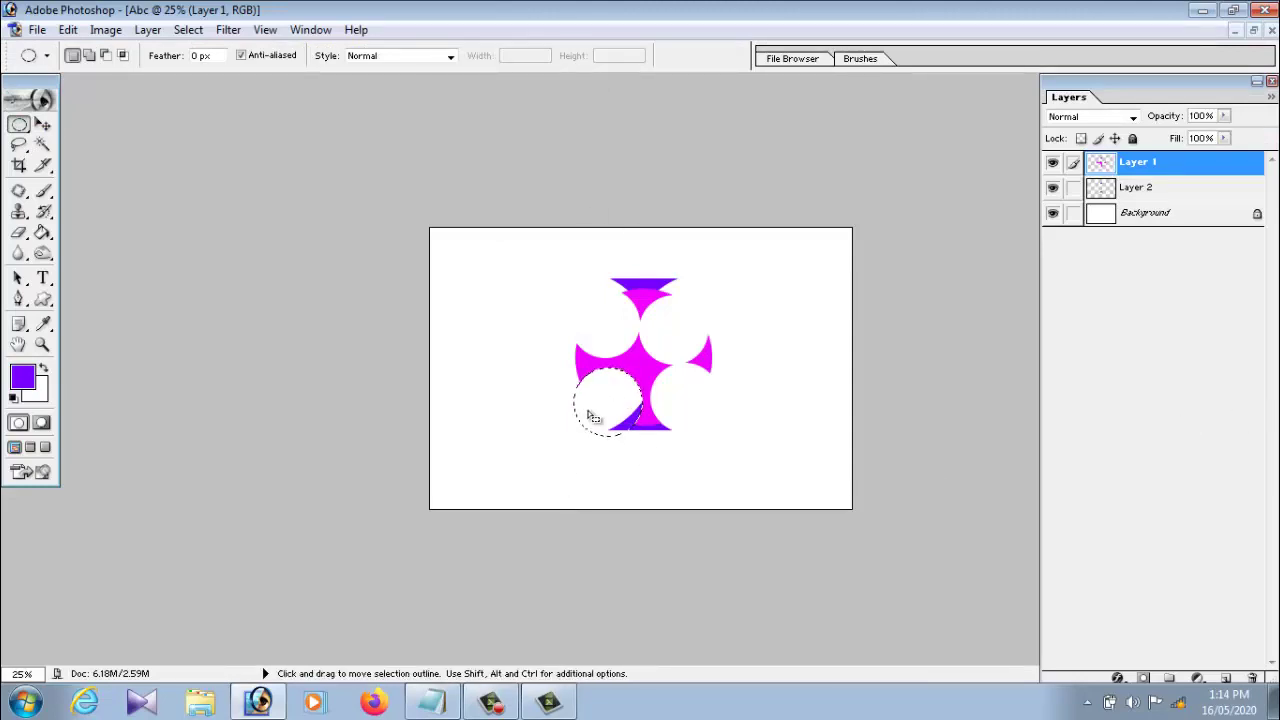
{"action": "left_click", "coordinate": [200, 33]}
{"action": "left_click", "coordinate": [221, 72]}
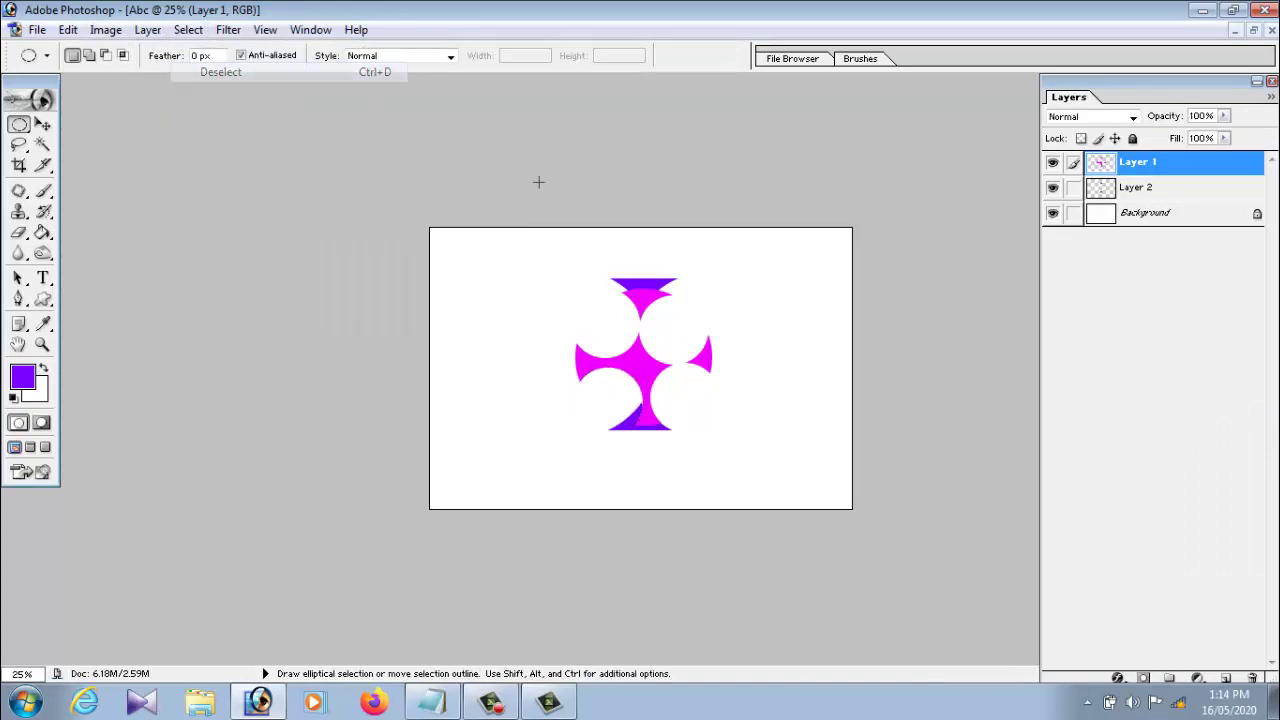
{"action": "left_click", "coordinate": [43, 124]}
{"action": "mouse_move", "coordinate": [650, 368]}
{"action": "left_mouse_down"}
{"action": "mouse_move", "coordinate": [737, 357]}
{"action": "mouse_move", "coordinate": [606, 360]}
{"action": "left_mouse_up"}
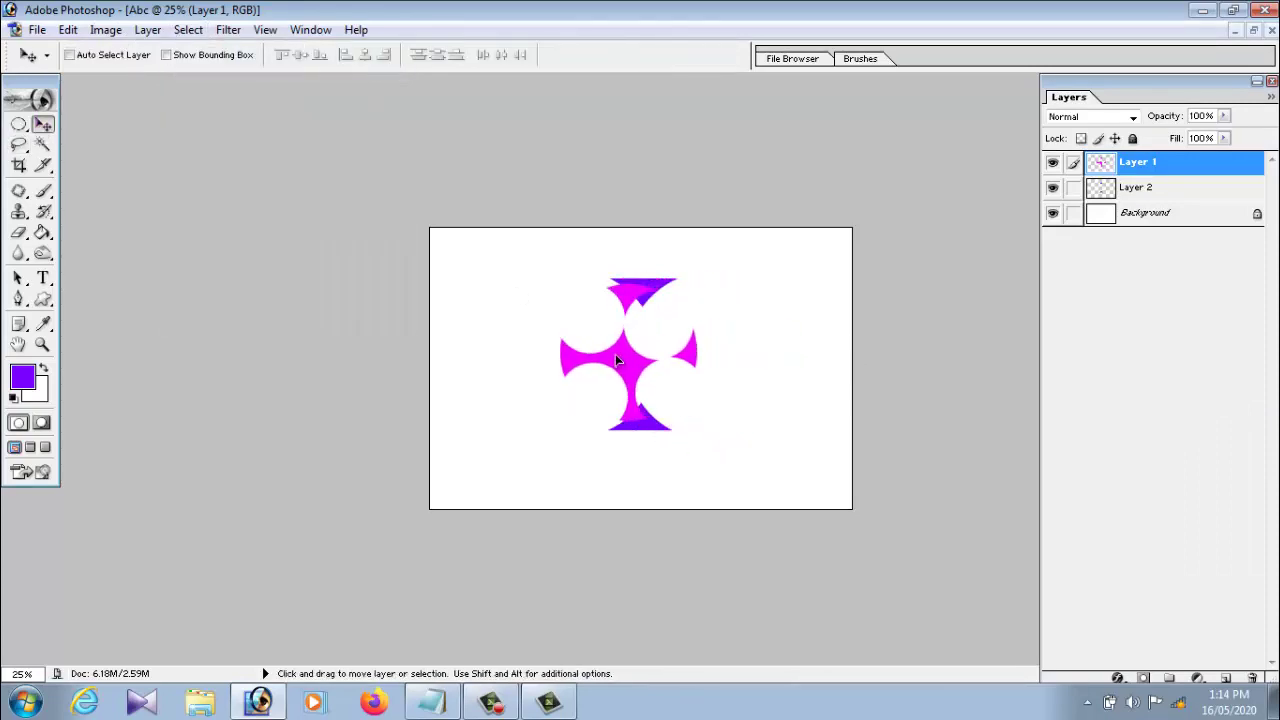
{"action": "key", "text": "shift+Right"}
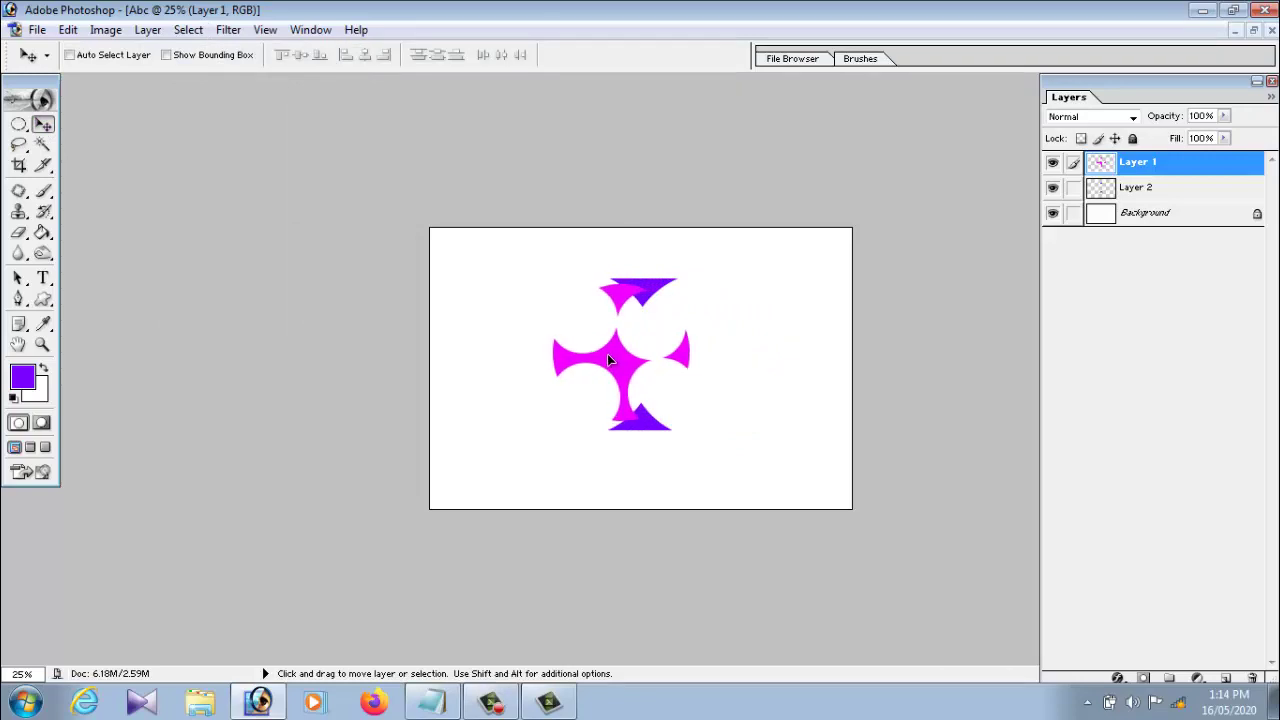
{"action": "left_click_drag", "start_coordinate": [607, 353], "coordinate": [609, 353]}
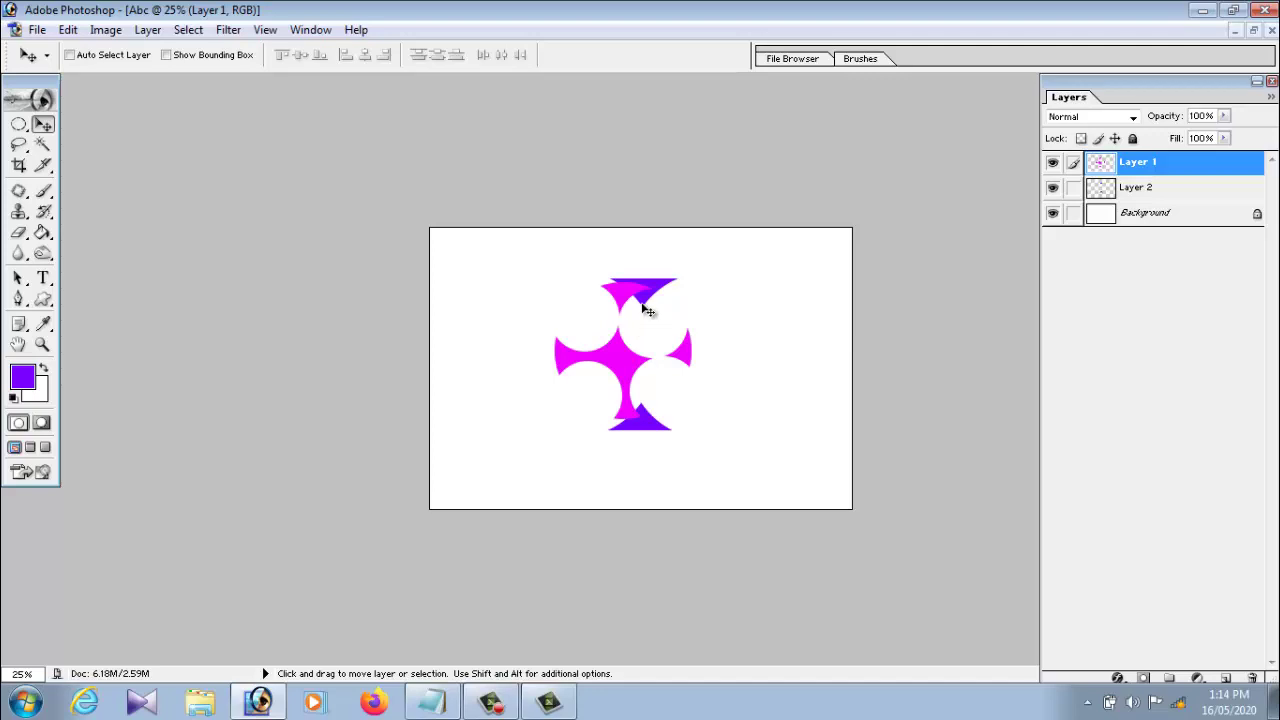
{"action": "left_click", "coordinate": [1137, 188]}
{"action": "left_click", "coordinate": [1052, 188]}
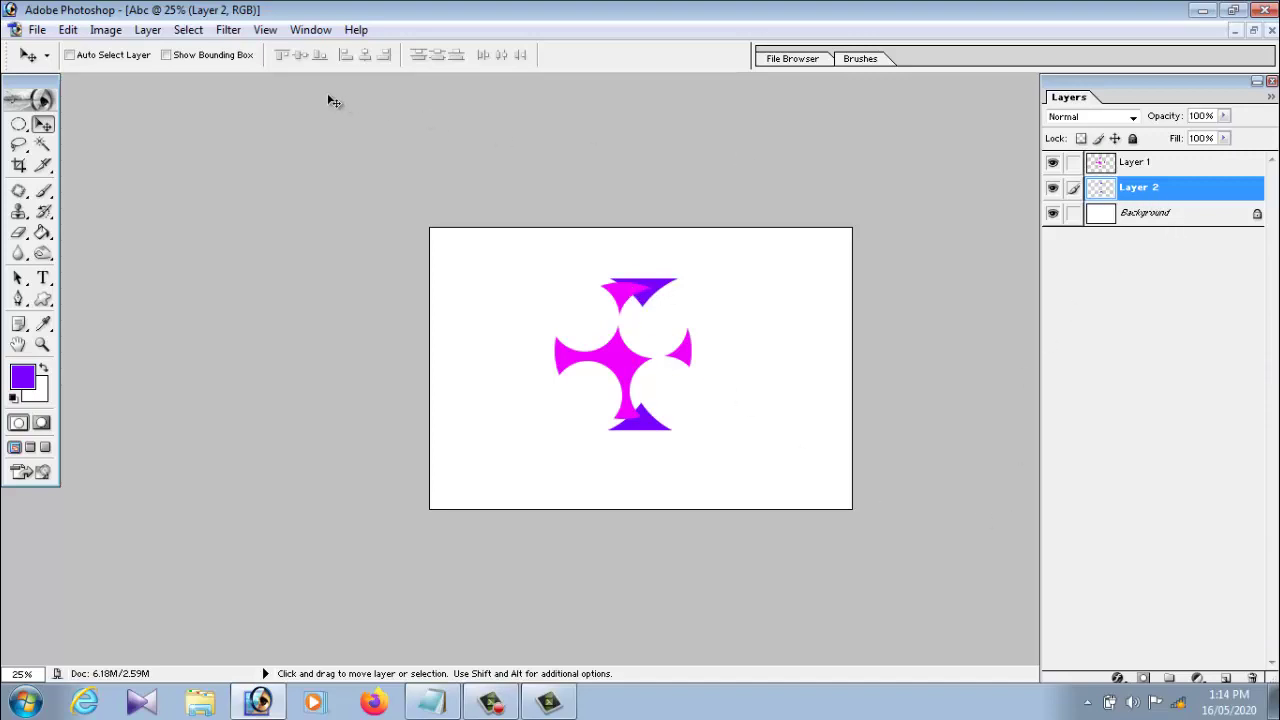
Duplicate Layer 2 and drag the Layer 2 copy wedges down and left
{"action": "left_click", "coordinate": [147, 29]}
{"action": "left_click", "coordinate": [190, 71]}
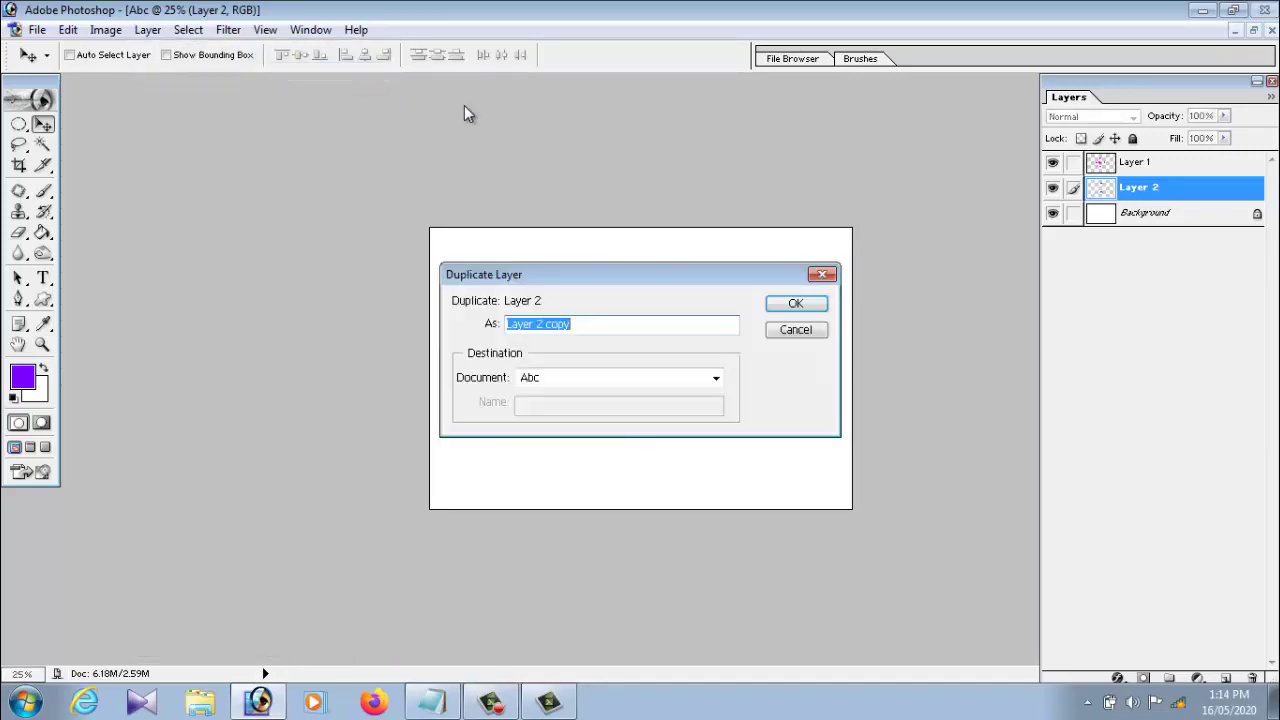
{"action": "left_click", "coordinate": [796, 303]}
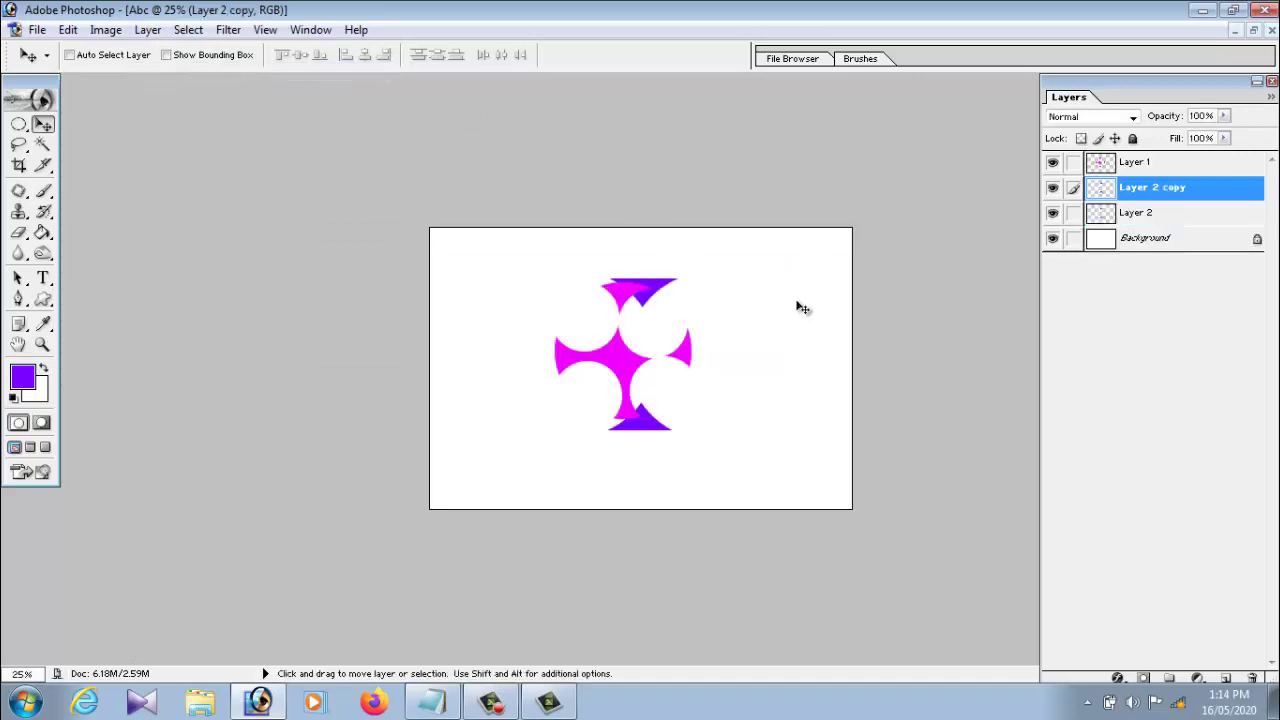
{"action": "left_click", "coordinate": [1145, 215]}
{"action": "left_click", "coordinate": [1142, 194]}
{"action": "left_click", "coordinate": [1138, 214]}
{"action": "left_click", "coordinate": [1145, 190]}
{"action": "mouse_move", "coordinate": [650, 302]}
{"action": "left_mouse_down"}
{"action": "mouse_move", "coordinate": [588, 300]}
{"action": "mouse_move", "coordinate": [590, 322]}
{"action": "mouse_move", "coordinate": [616, 330]}
{"action": "left_mouse_up"}
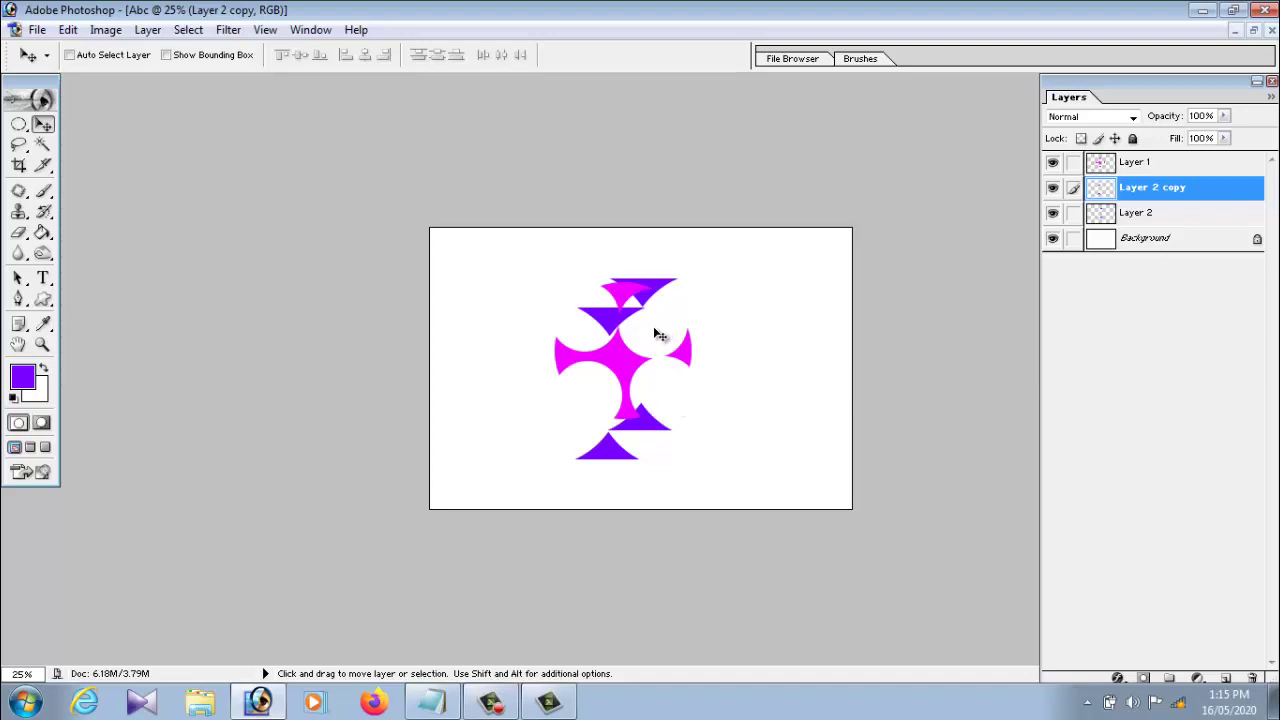
Duplicate Layer 1 as Layer 1 copy and nudge it over the original cross
{"action": "left_click", "coordinate": [1141, 172]}
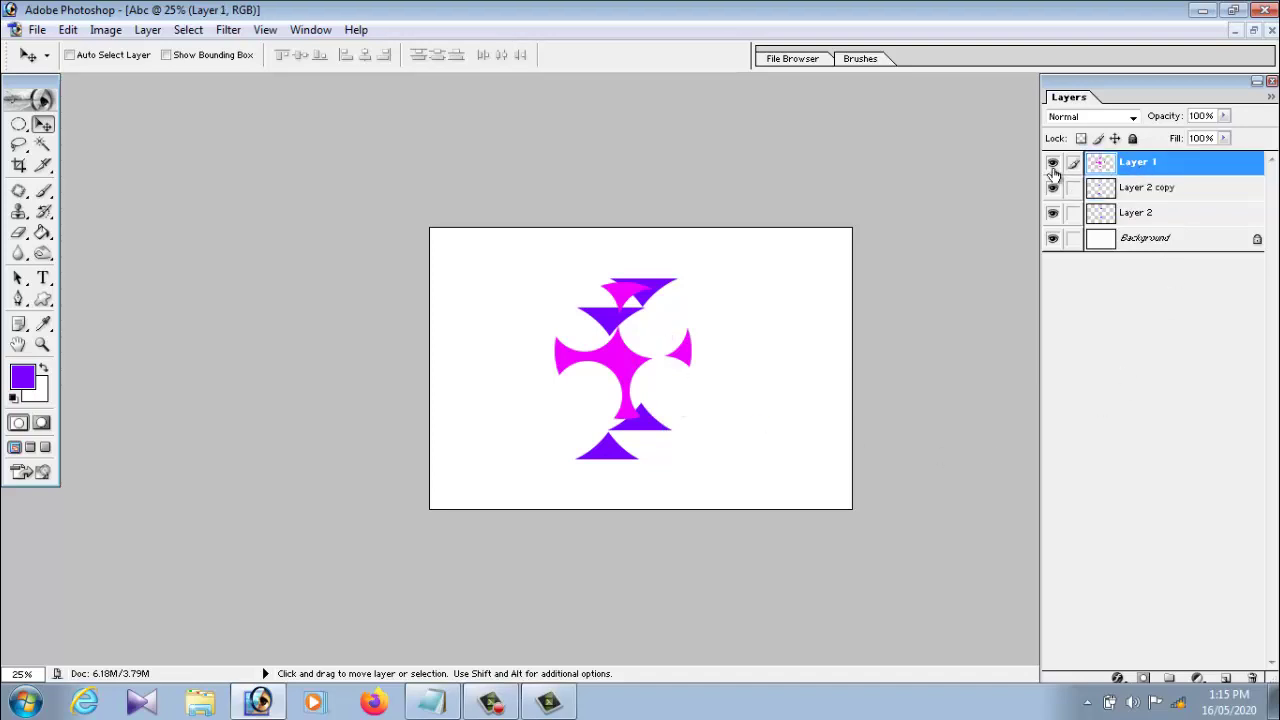
{"action": "left_click", "coordinate": [1050, 166]}
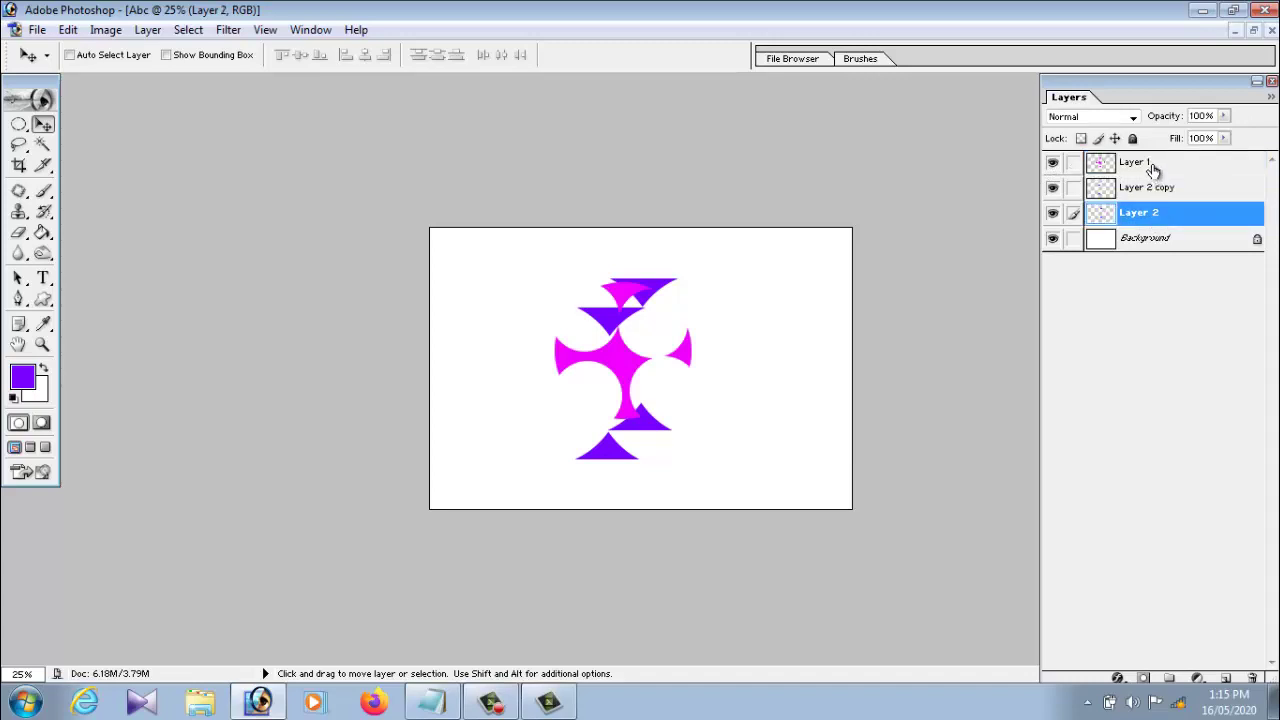
{"action": "left_click", "coordinate": [1152, 168]}
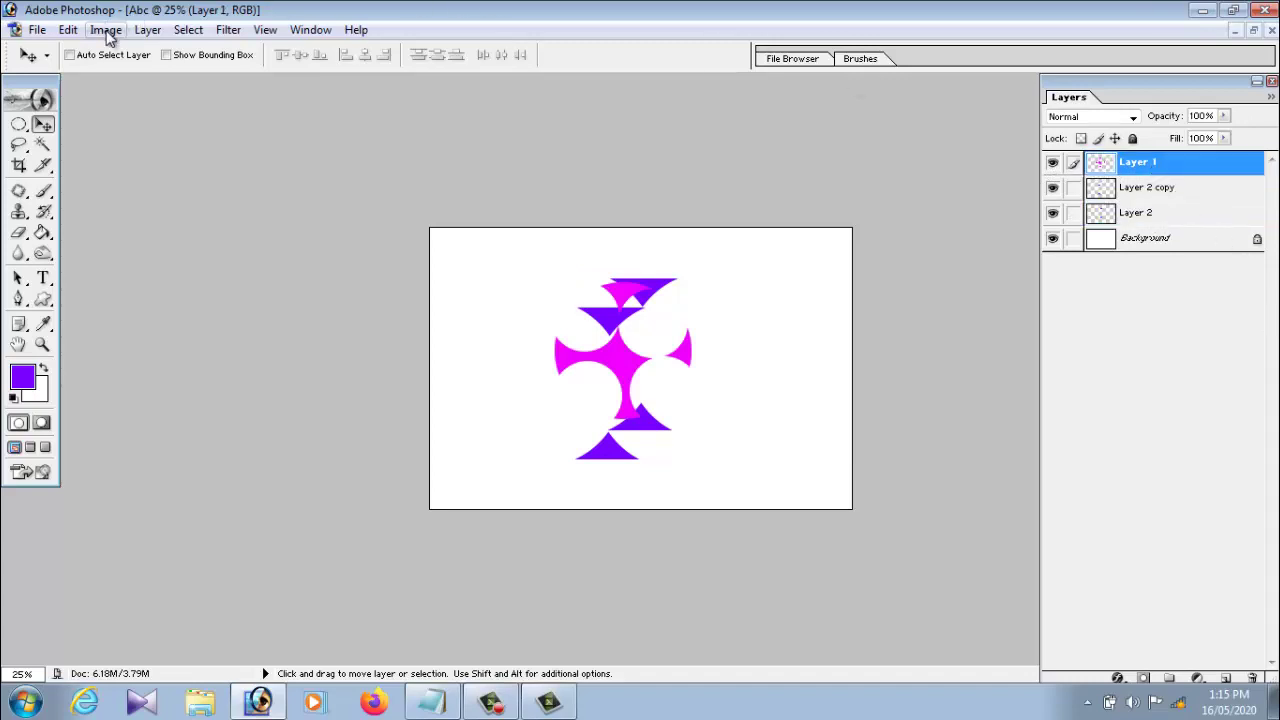
{"action": "left_click", "coordinate": [147, 30]}
{"action": "left_click", "coordinate": [180, 72]}
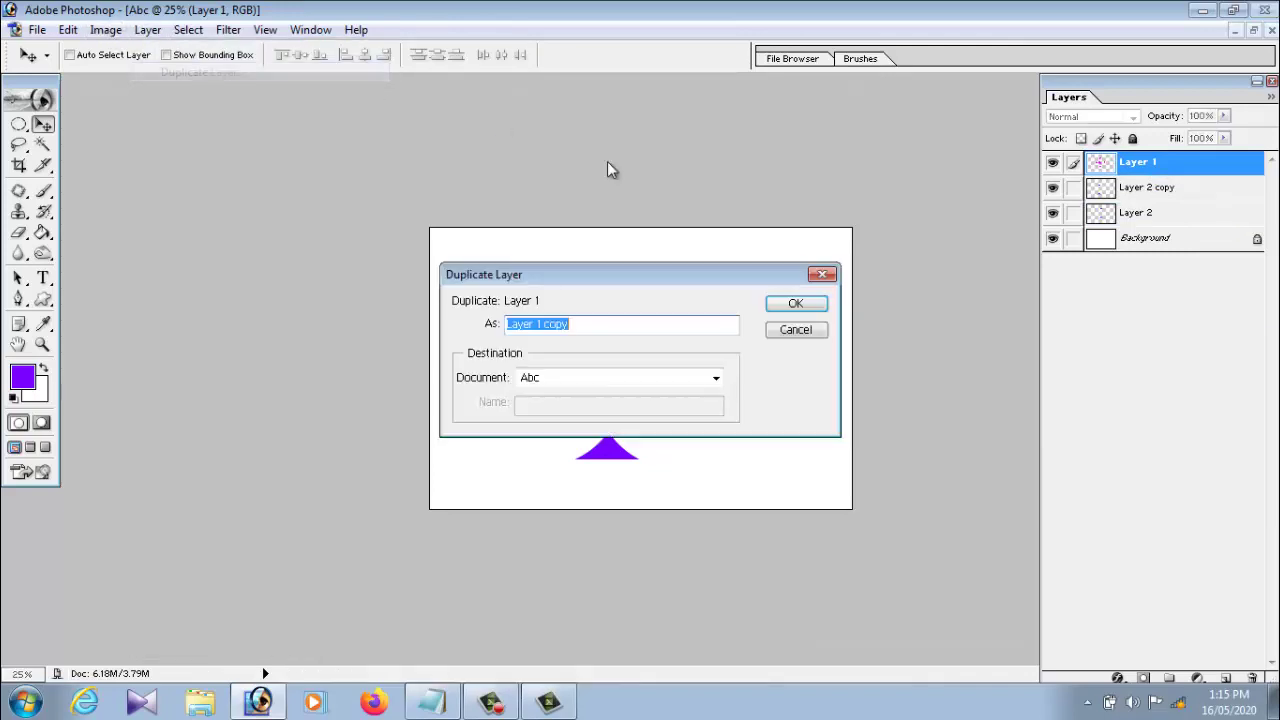
{"action": "left_click", "coordinate": [806, 304]}
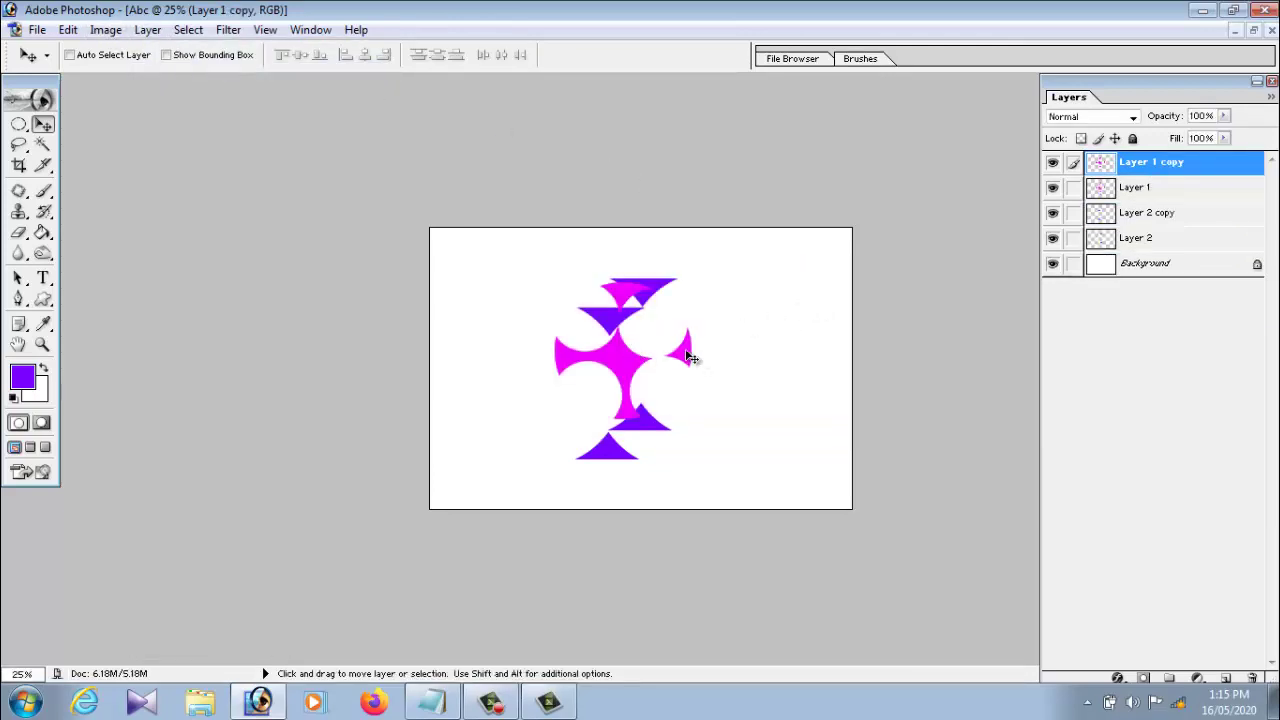
{"action": "mouse_move", "coordinate": [688, 357]}
{"action": "left_mouse_down"}
{"action": "mouse_move", "coordinate": [710, 333]}
{"action": "mouse_move", "coordinate": [680, 353]}
{"action": "left_mouse_up"}
{"action": "left_click", "coordinate": [68, 29]}
{"action": "mouse_move", "coordinate": [111, 398]}
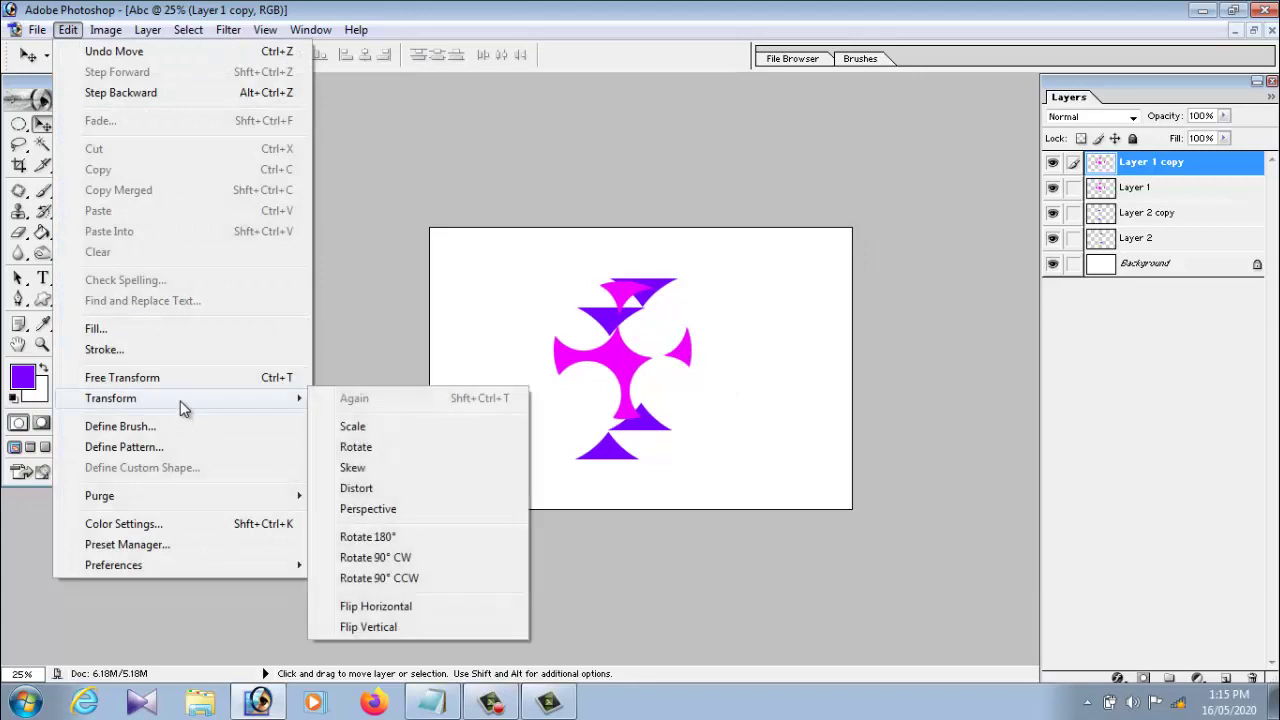
Rotate Layer 1 copy by about 47.8° and commit, forming an eight-pointed magenta star
{"action": "left_click", "coordinate": [376, 459]}
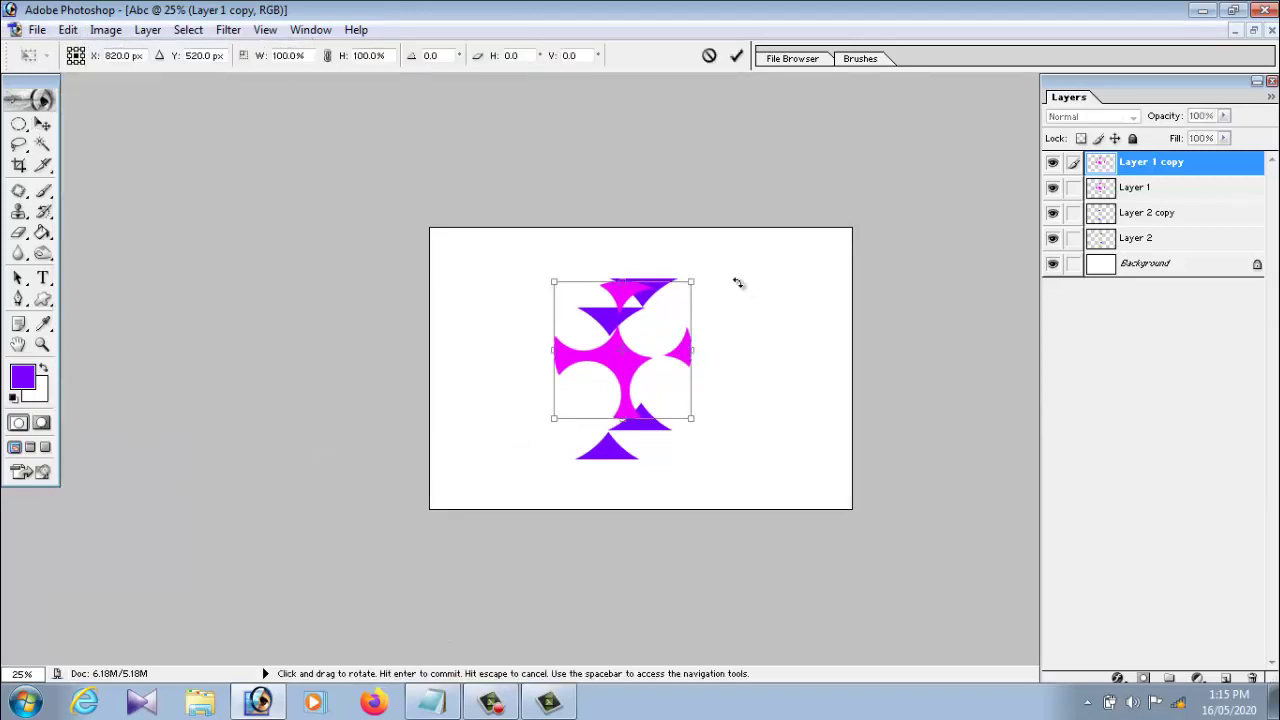
{"action": "mouse_move", "coordinate": [708, 266]}
{"action": "left_mouse_down"}
{"action": "mouse_move", "coordinate": [718, 377]}
{"action": "mouse_move", "coordinate": [717, 354]}
{"action": "left_mouse_up"}
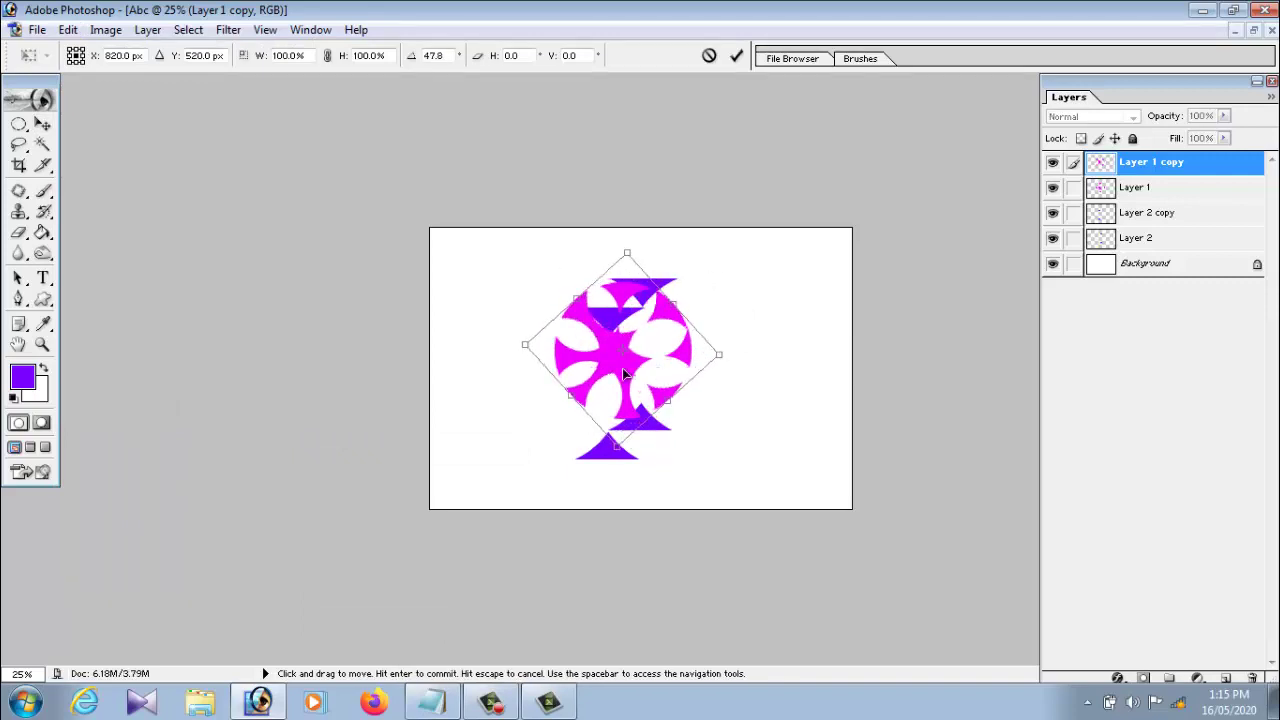
{"action": "left_click_drag", "start_coordinate": [600, 358], "coordinate": [609, 365]}
{"action": "key", "text": "Return"}
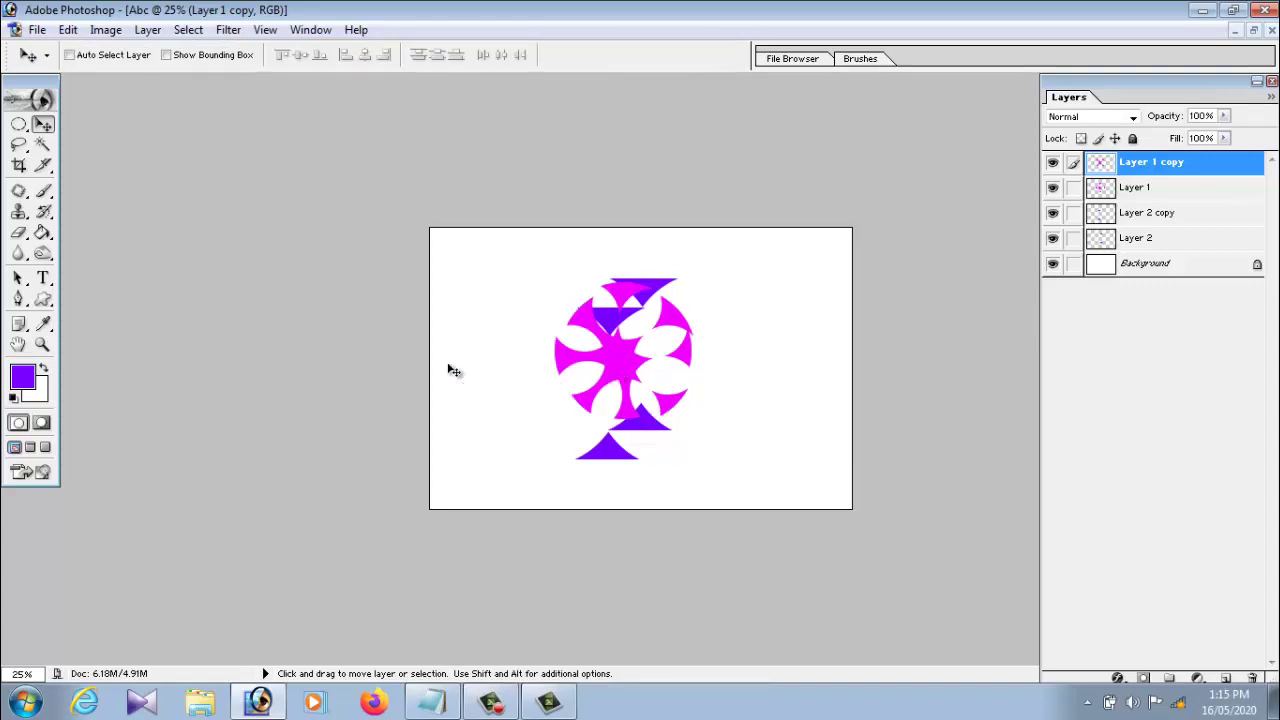
{"action": "left_click", "coordinate": [43, 233]}
{"action": "left_click", "coordinate": [22, 377]}
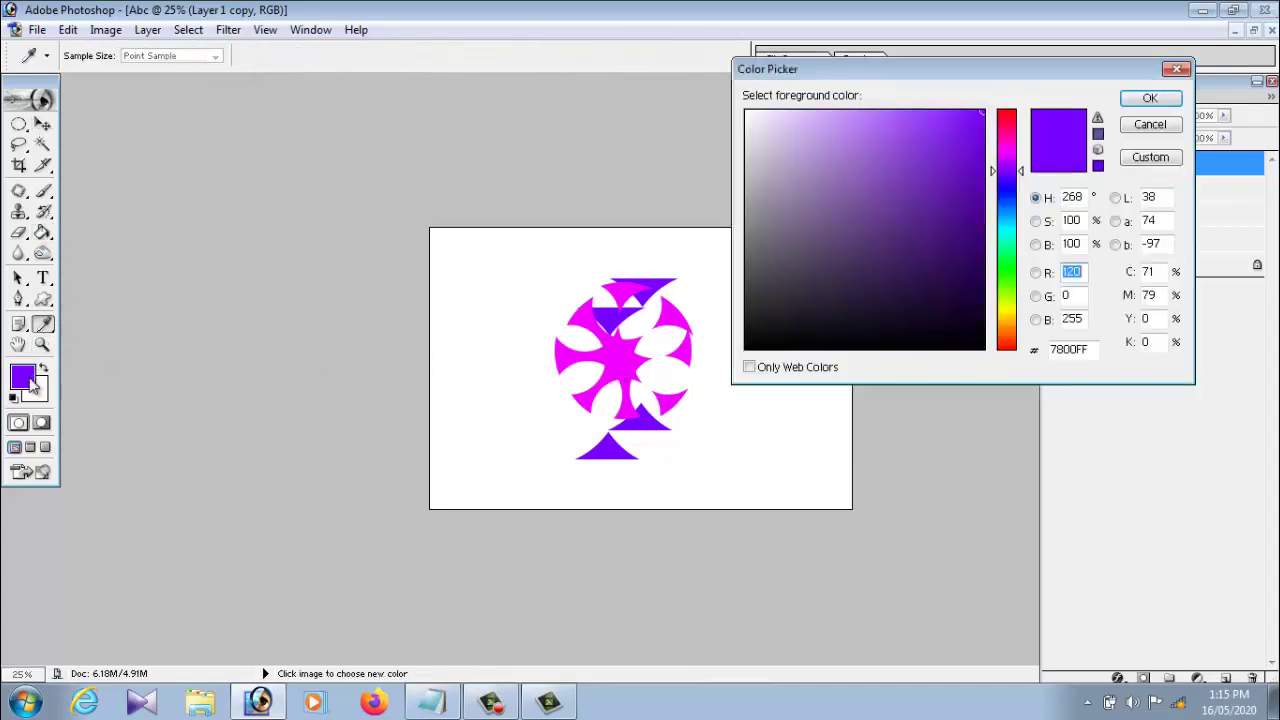
{"action": "left_click", "coordinate": [1006, 270]}
{"action": "left_click", "coordinate": [1150, 98]}
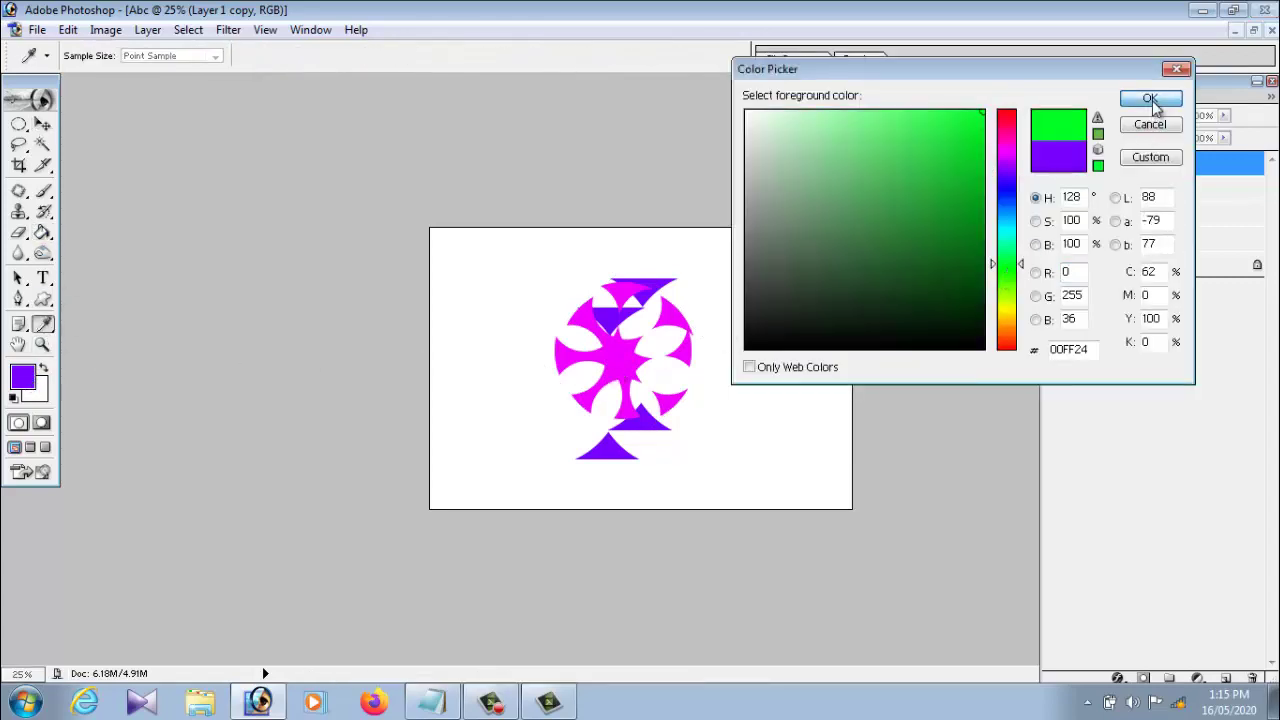
{"action": "left_click", "coordinate": [615, 350]}
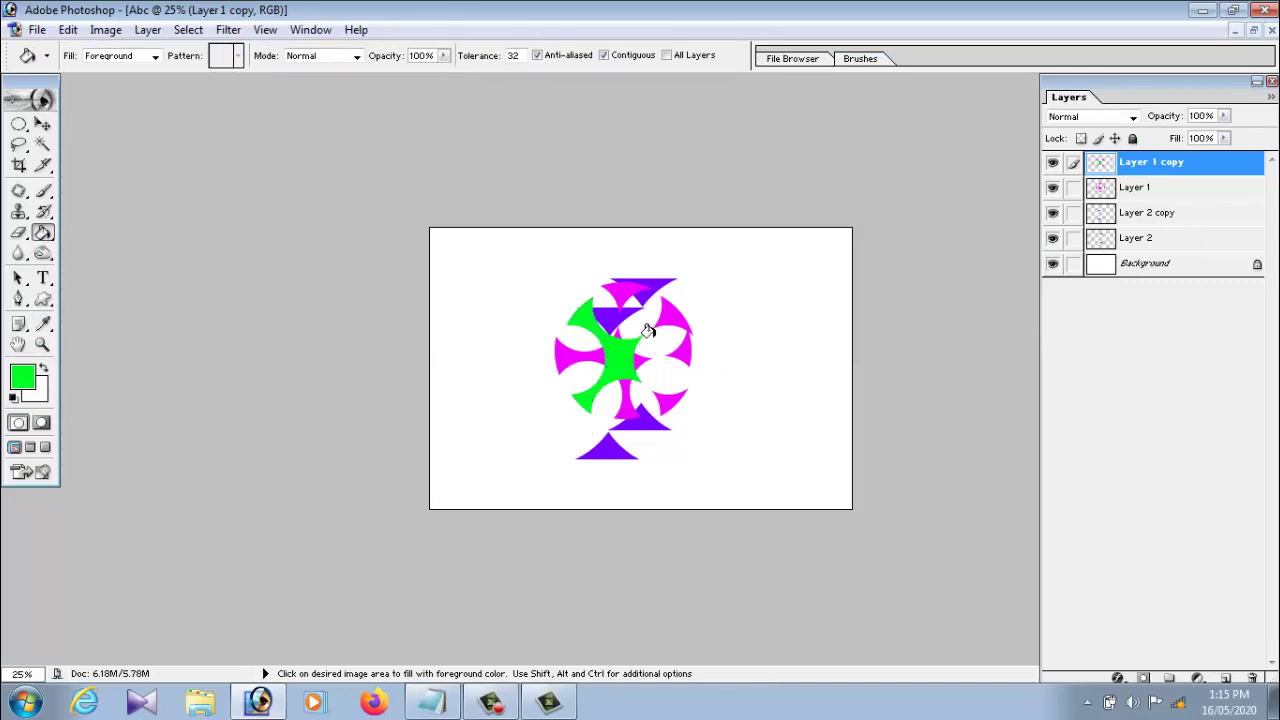
{"action": "left_click", "coordinate": [660, 318]}
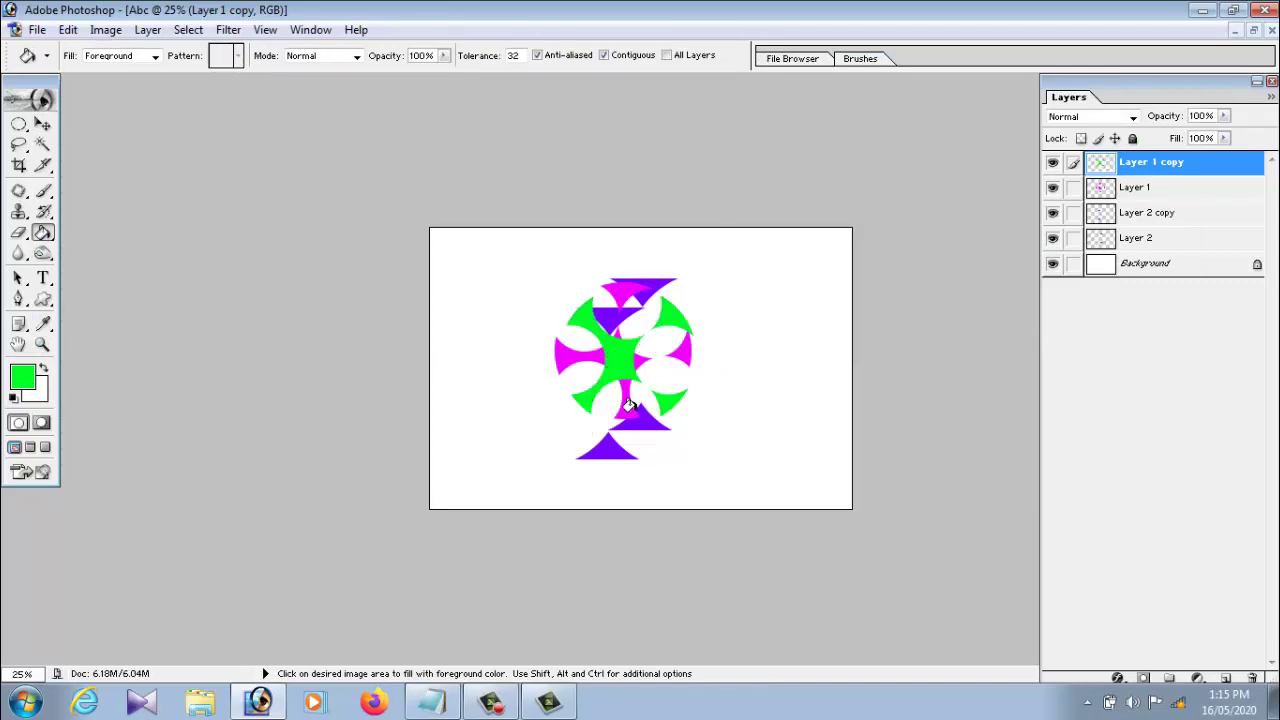
{"action": "left_click", "coordinate": [43, 125]}
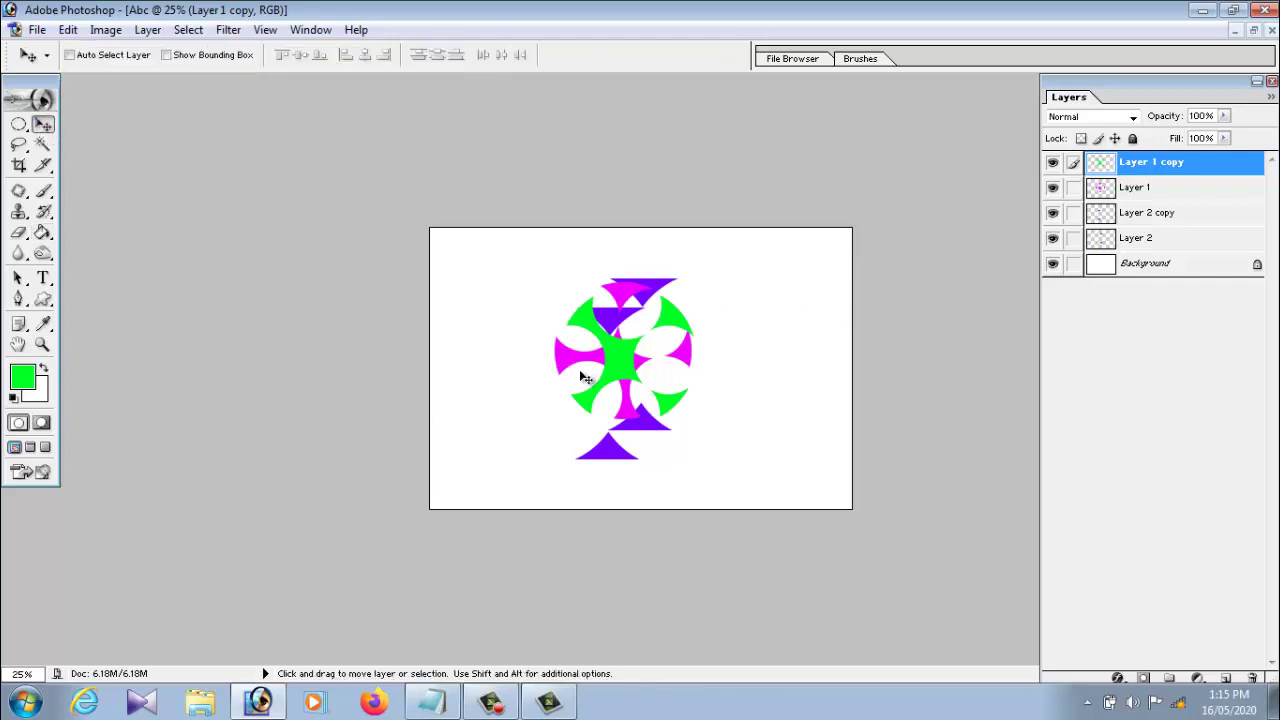
Select a tall rectangular strip near the canvas's left edge and fill it green
{"action": "left_click", "coordinate": [1148, 188]}
{"action": "left_click", "coordinate": [1146, 184]}
{"action": "left_click", "coordinate": [1145, 167]}
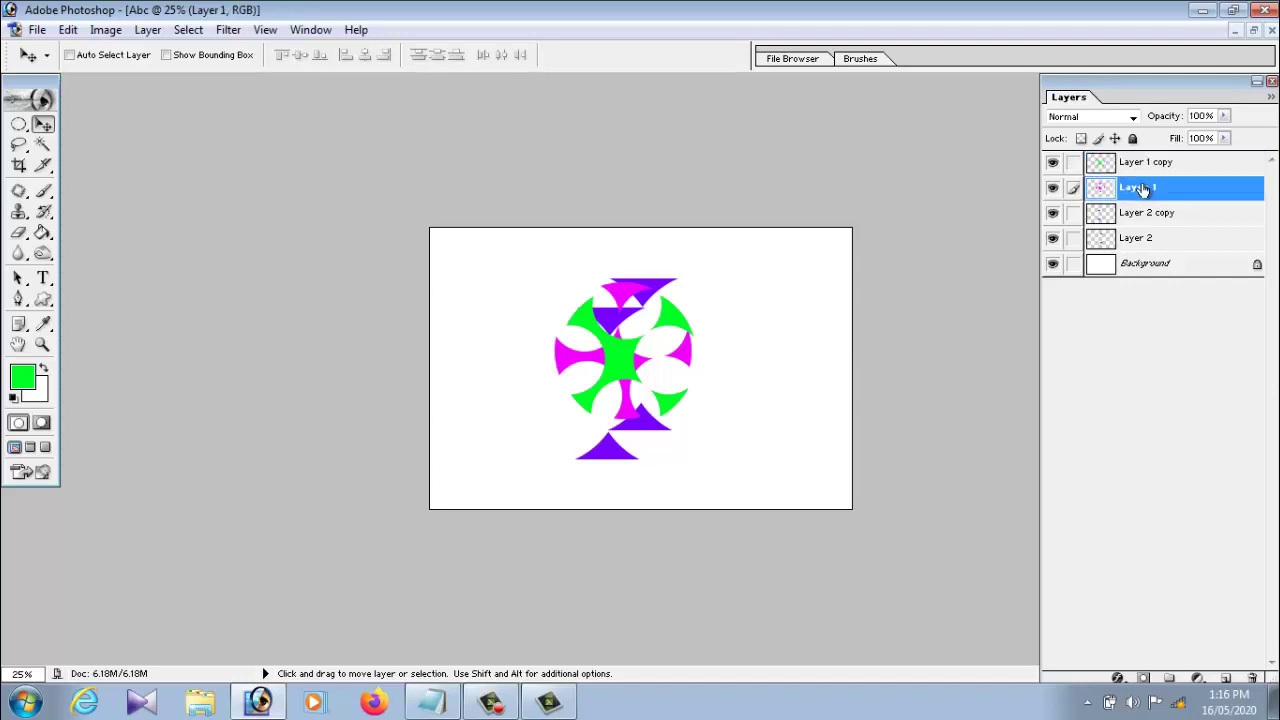
{"action": "left_click", "coordinate": [1143, 168]}
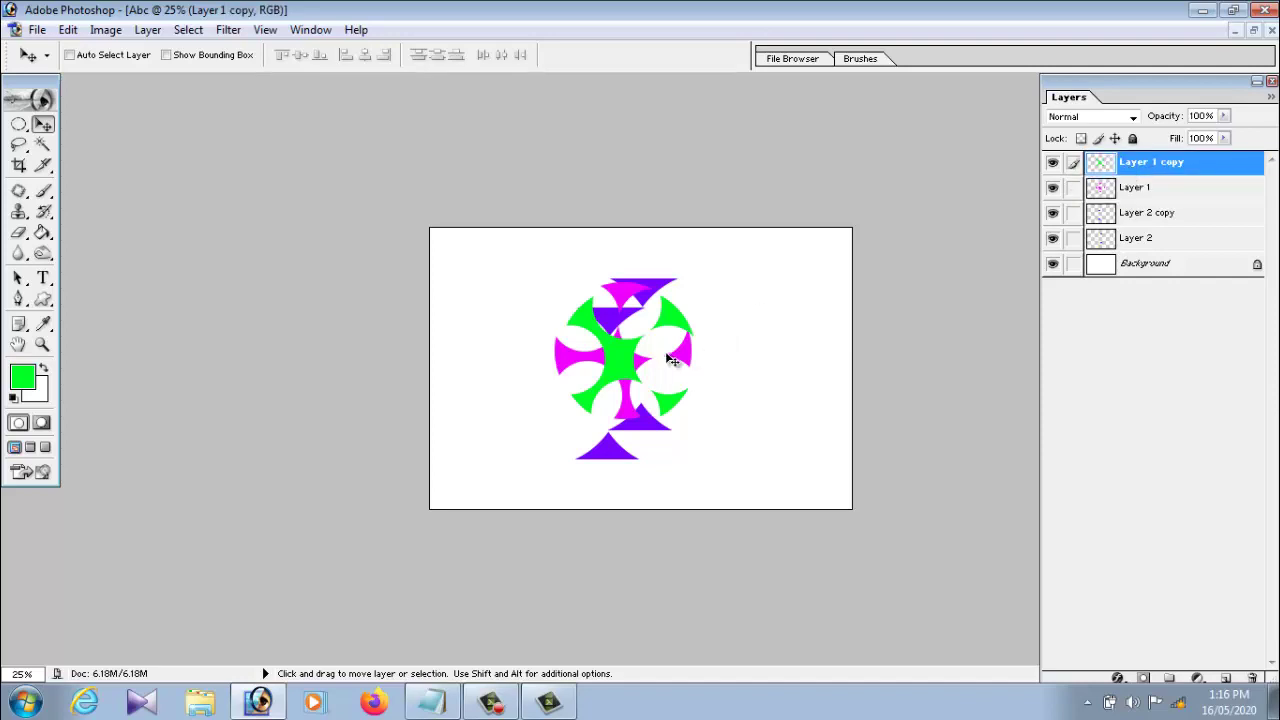
{"action": "left_click", "coordinate": [14, 127]}
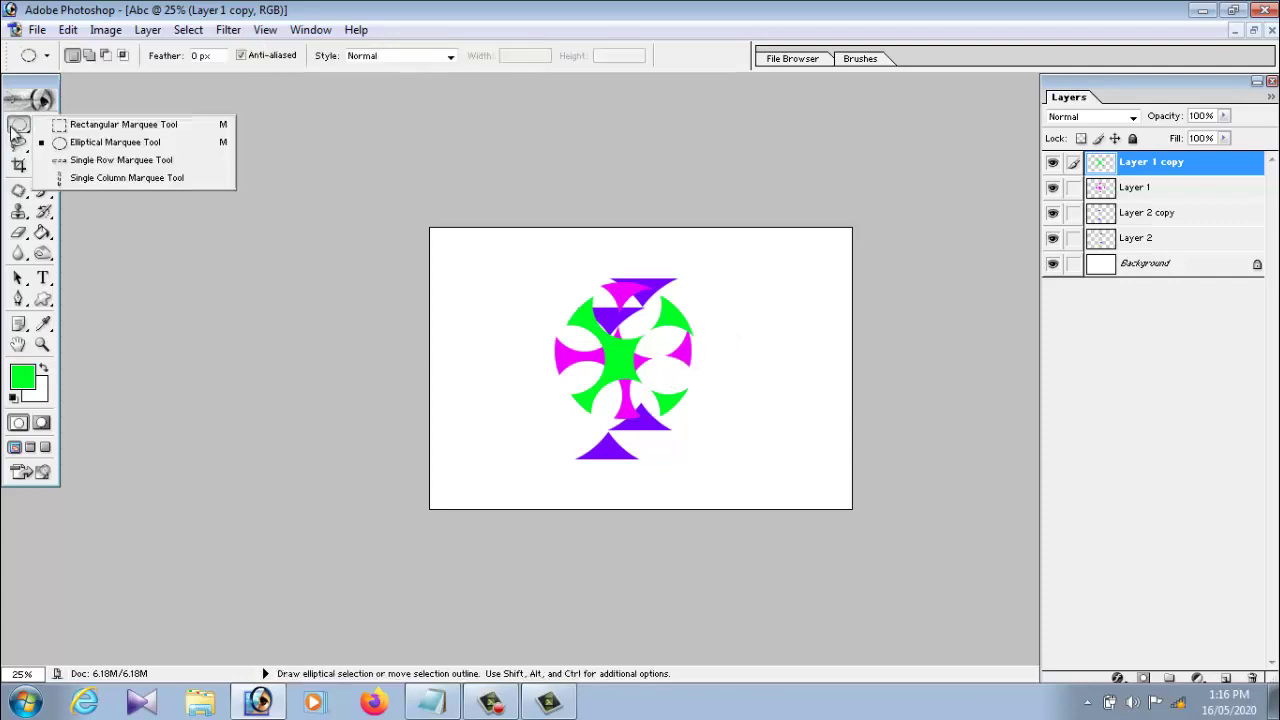
{"action": "left_click", "coordinate": [72, 138]}
{"action": "left_click", "coordinate": [20, 127]}
{"action": "left_click", "coordinate": [90, 125]}
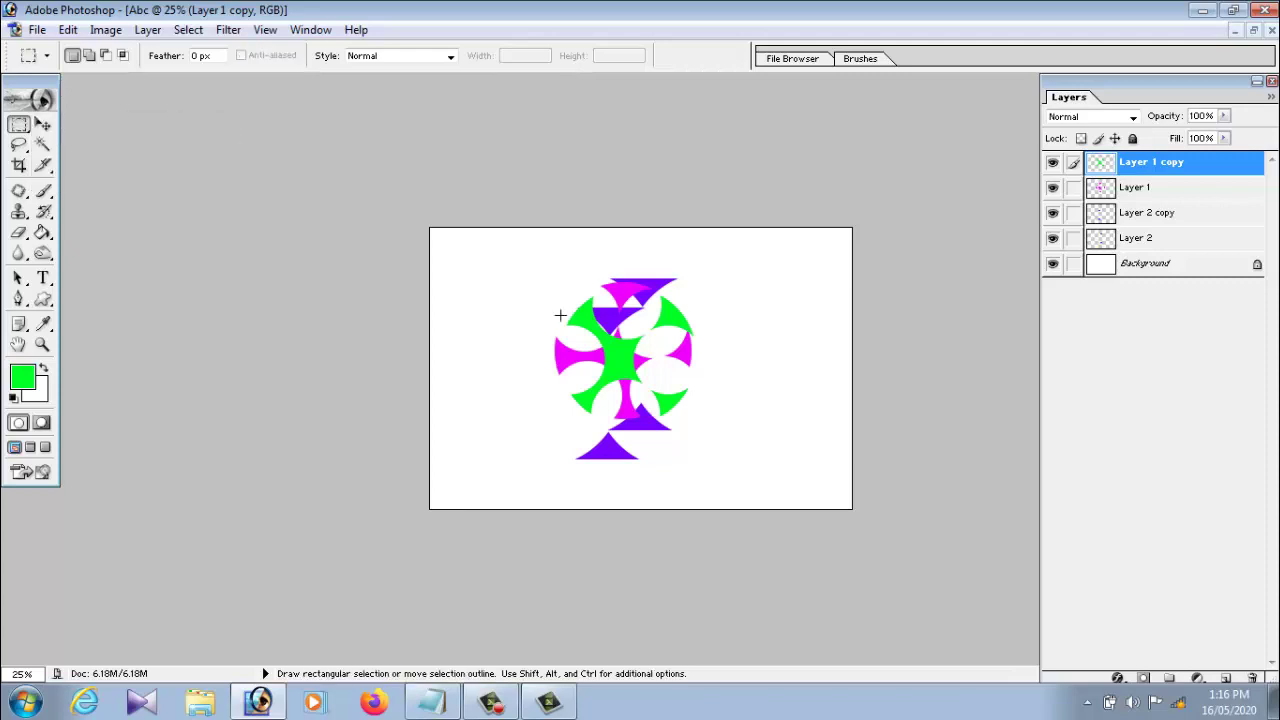
{"action": "left_click_drag", "start_coordinate": [458, 259], "coordinate": [490, 507]}
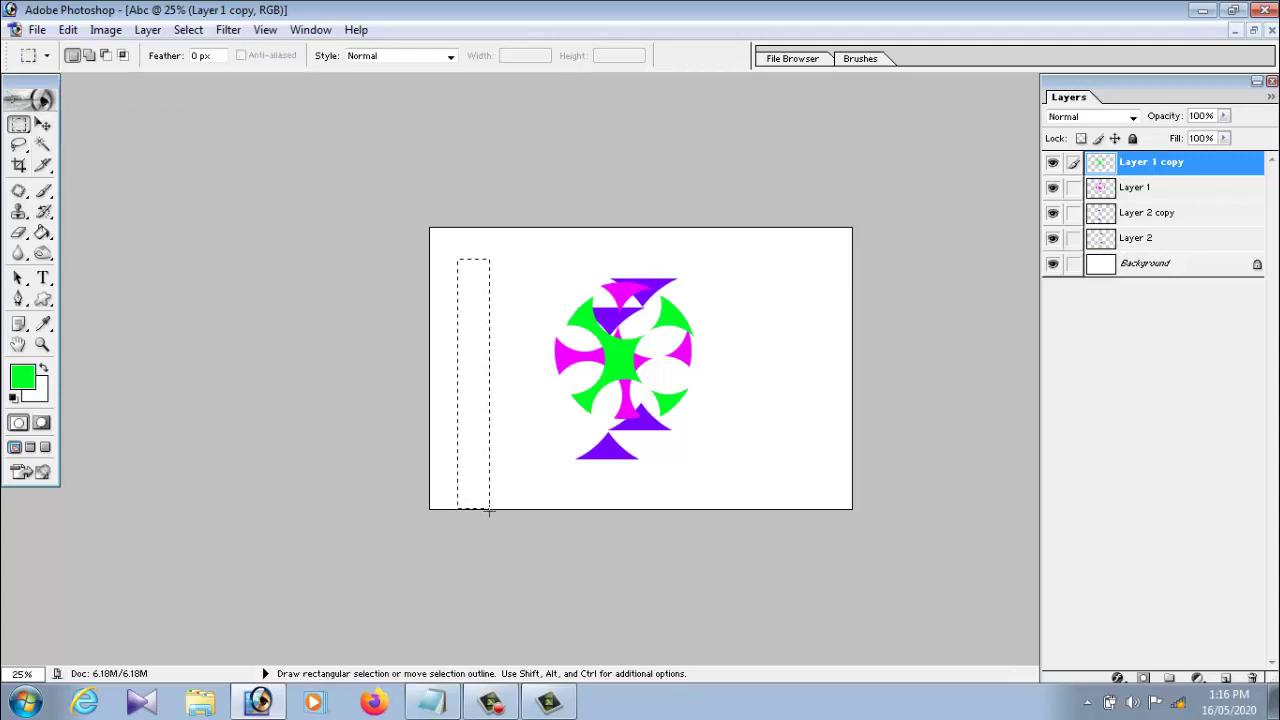
{"action": "left_click", "coordinate": [42, 232]}
{"action": "left_click", "coordinate": [476, 346]}
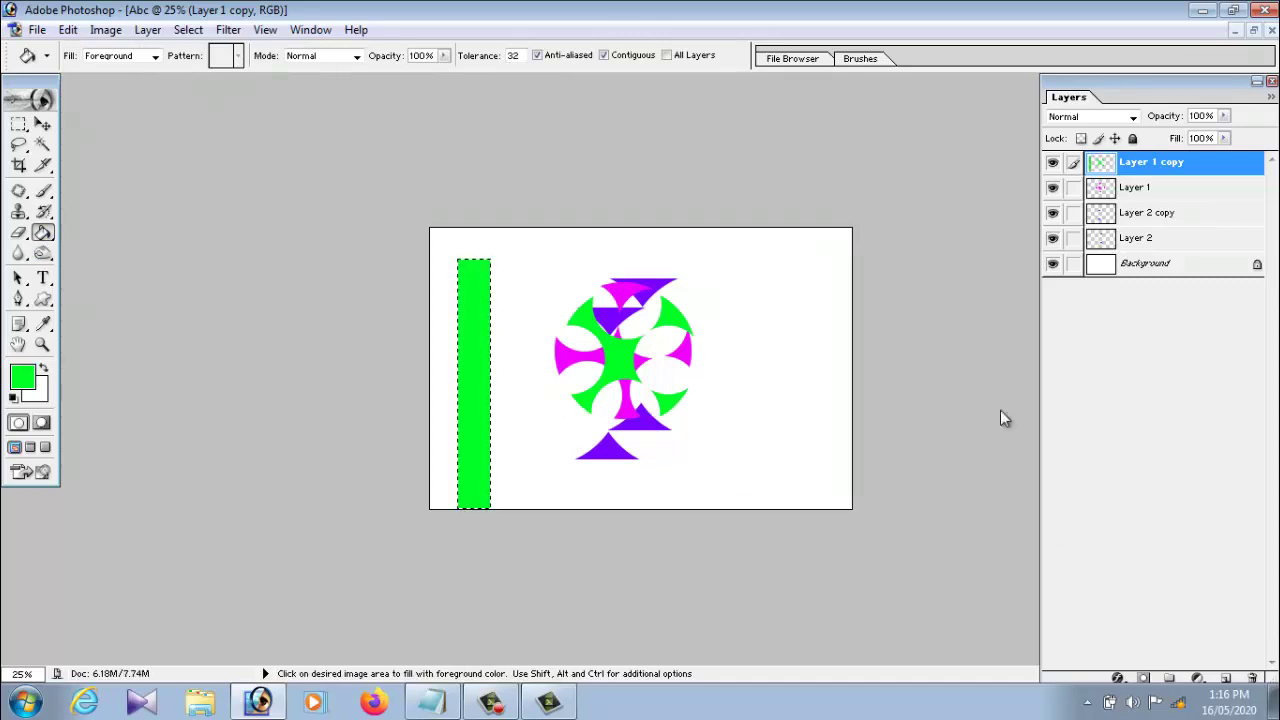
Delete the strip's middle-left portion to leave a green bracket shape
{"action": "left_click", "coordinate": [18, 124]}
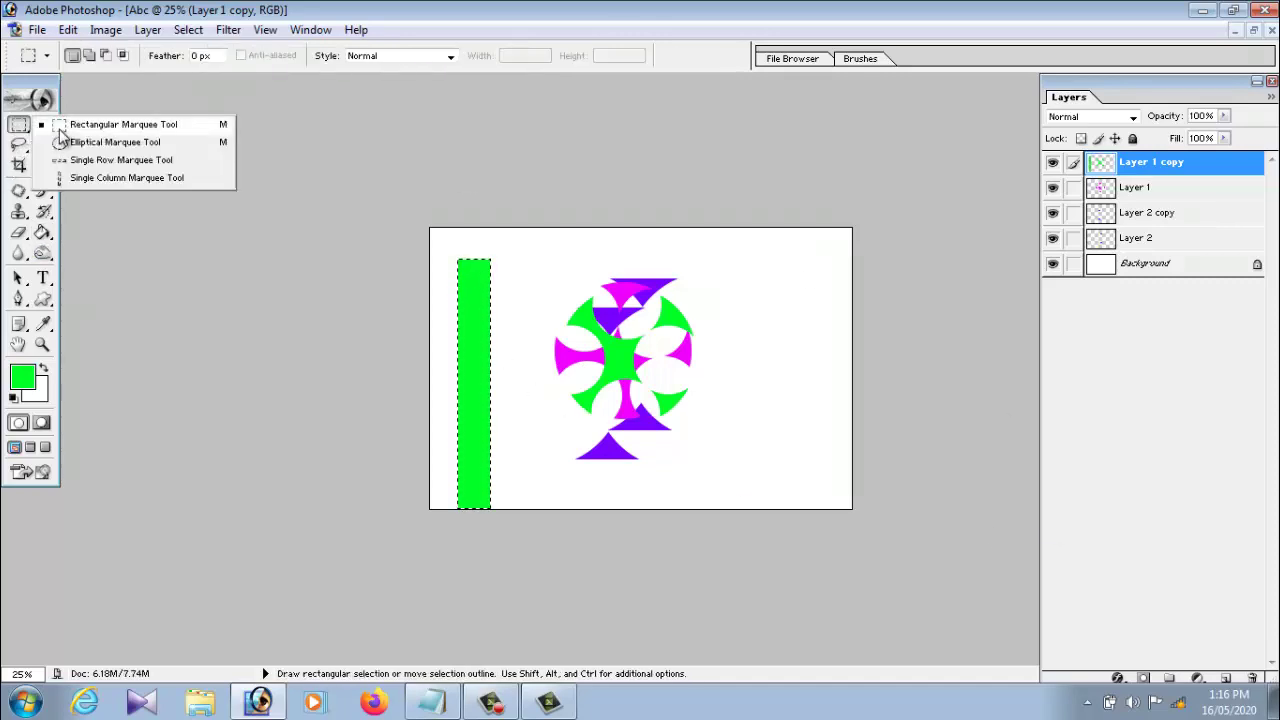
{"action": "left_click", "coordinate": [90, 125]}
{"action": "left_click_drag", "start_coordinate": [437, 272], "coordinate": [482, 371]}
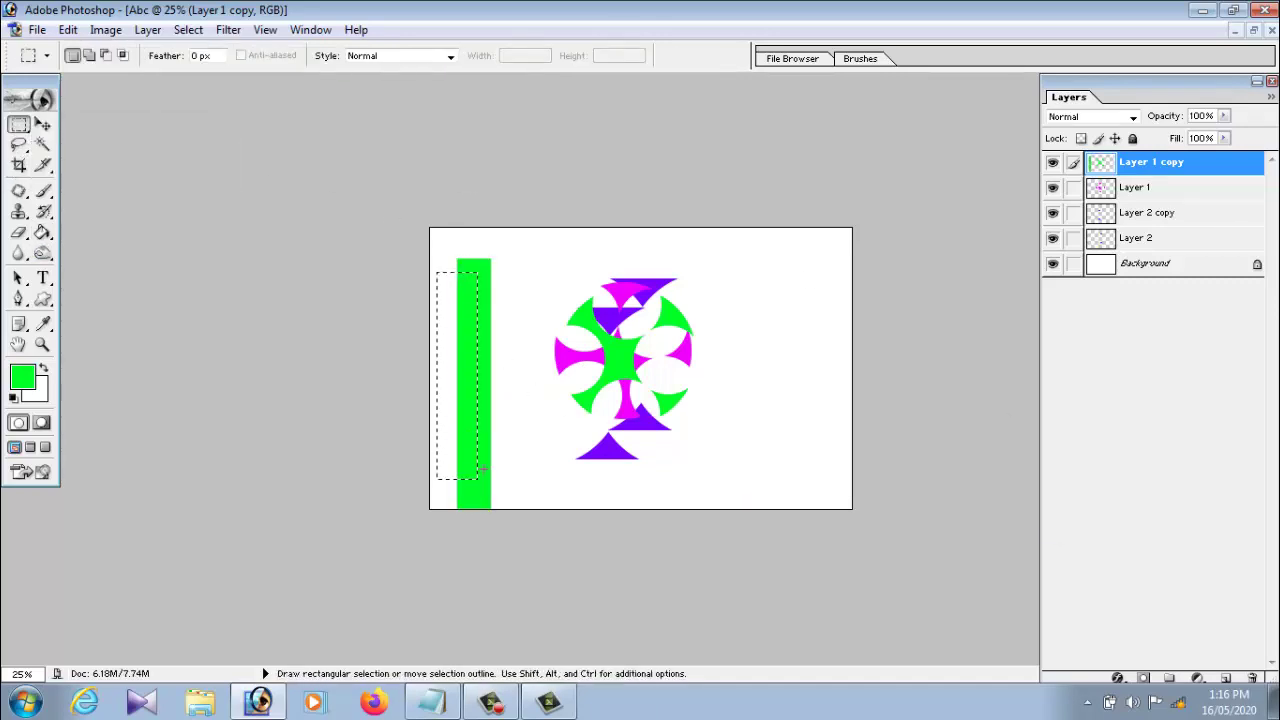
{"action": "key", "text": "Delete"}
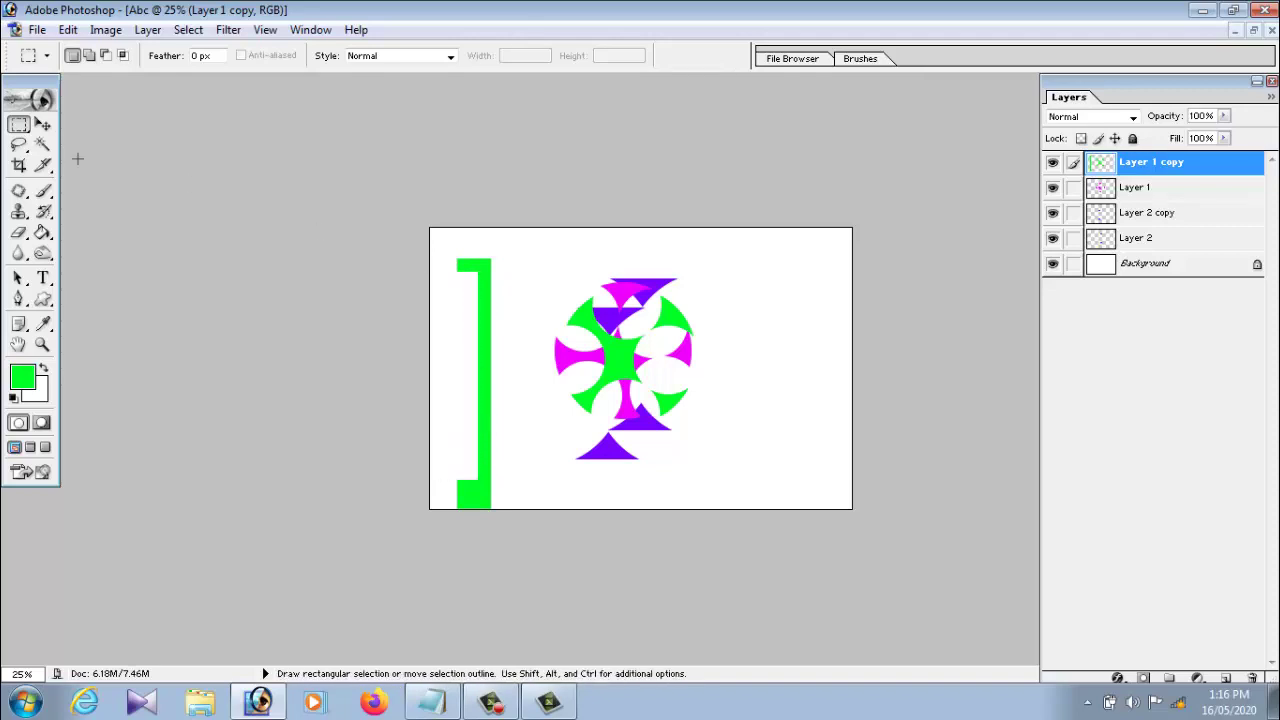
{"action": "left_click", "coordinate": [19, 124]}
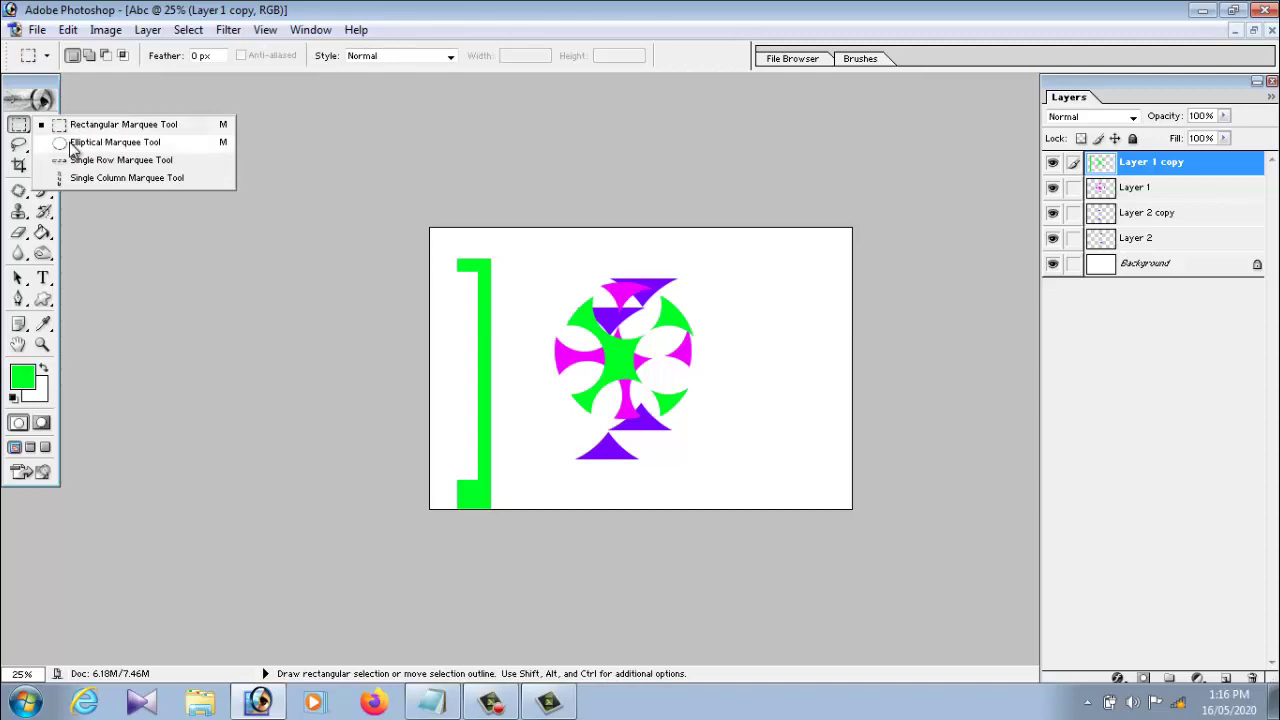
Fill a circular selection green beside the bracket, nudge it right, and deselect
{"action": "left_click", "coordinate": [74, 143]}
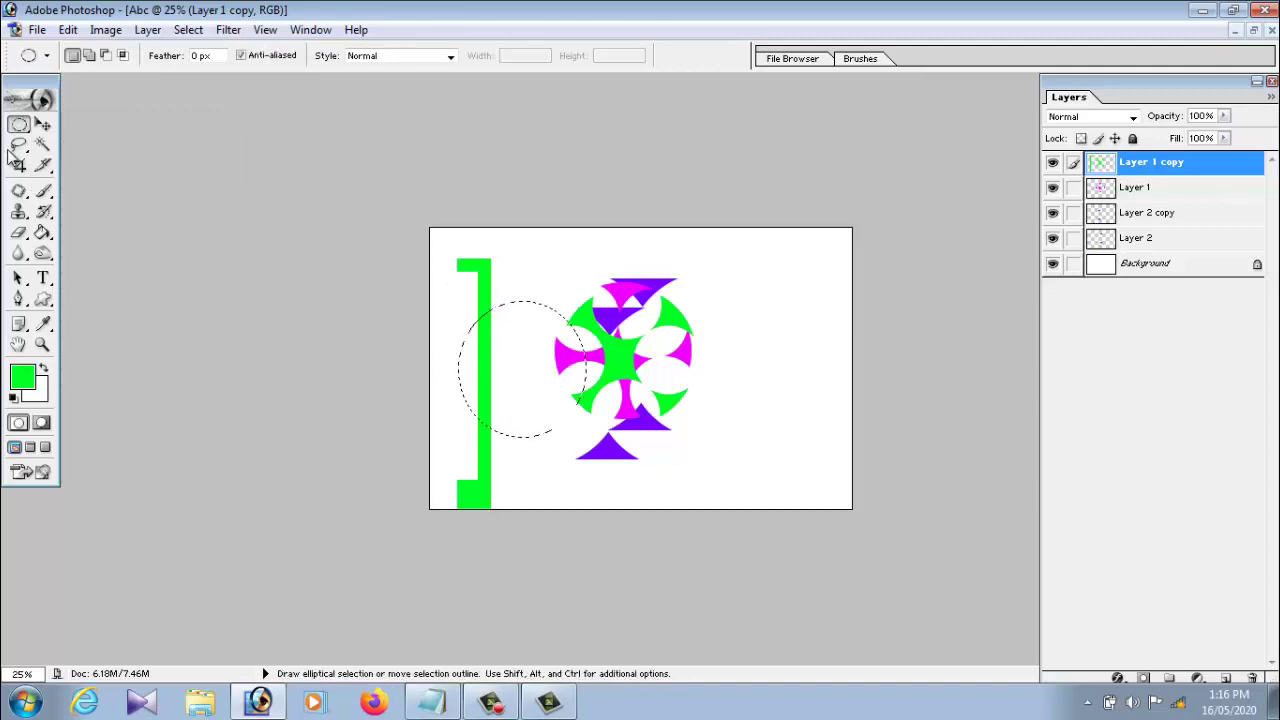
{"action": "left_click", "coordinate": [42, 233]}
{"action": "left_click", "coordinate": [523, 344]}
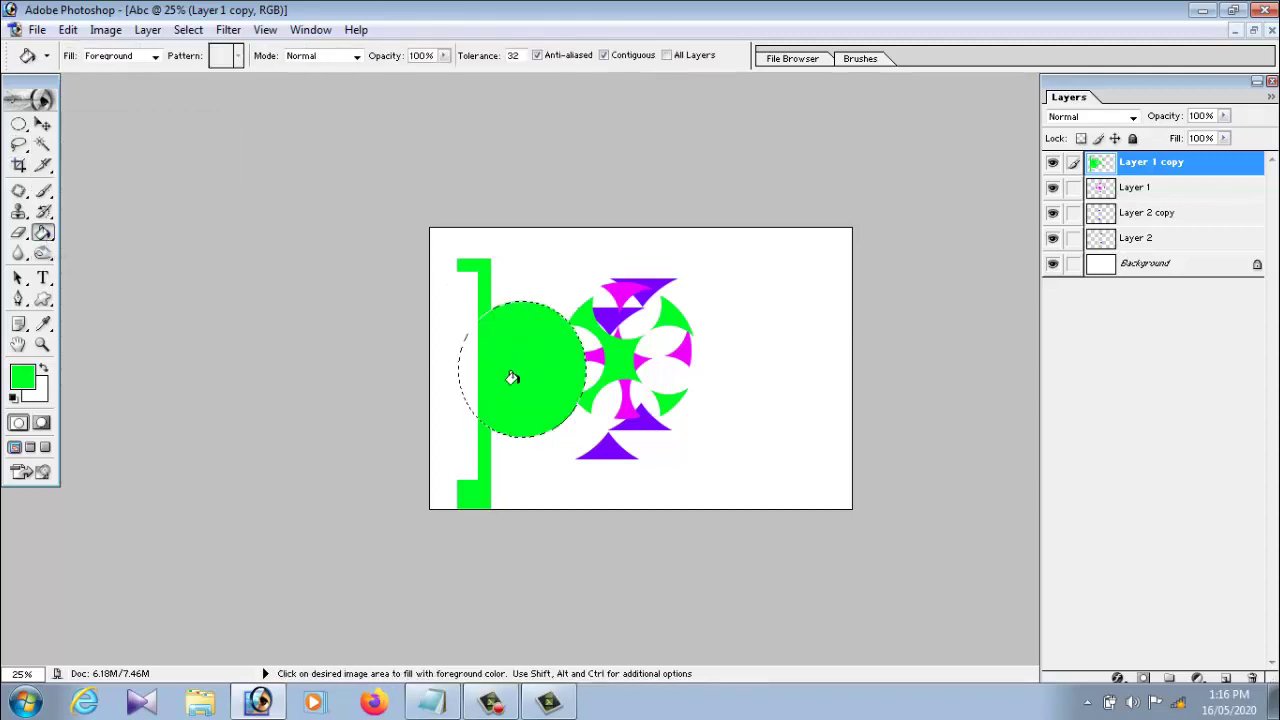
{"action": "left_click", "coordinate": [42, 124]}
{"action": "mouse_move", "coordinate": [503, 358]}
{"action": "left_mouse_down"}
{"action": "mouse_move", "coordinate": [594, 351]}
{"action": "mouse_move", "coordinate": [556, 344]}
{"action": "left_mouse_up"}
{"action": "left_click", "coordinate": [188, 29]}
{"action": "left_click", "coordinate": [220, 71]}
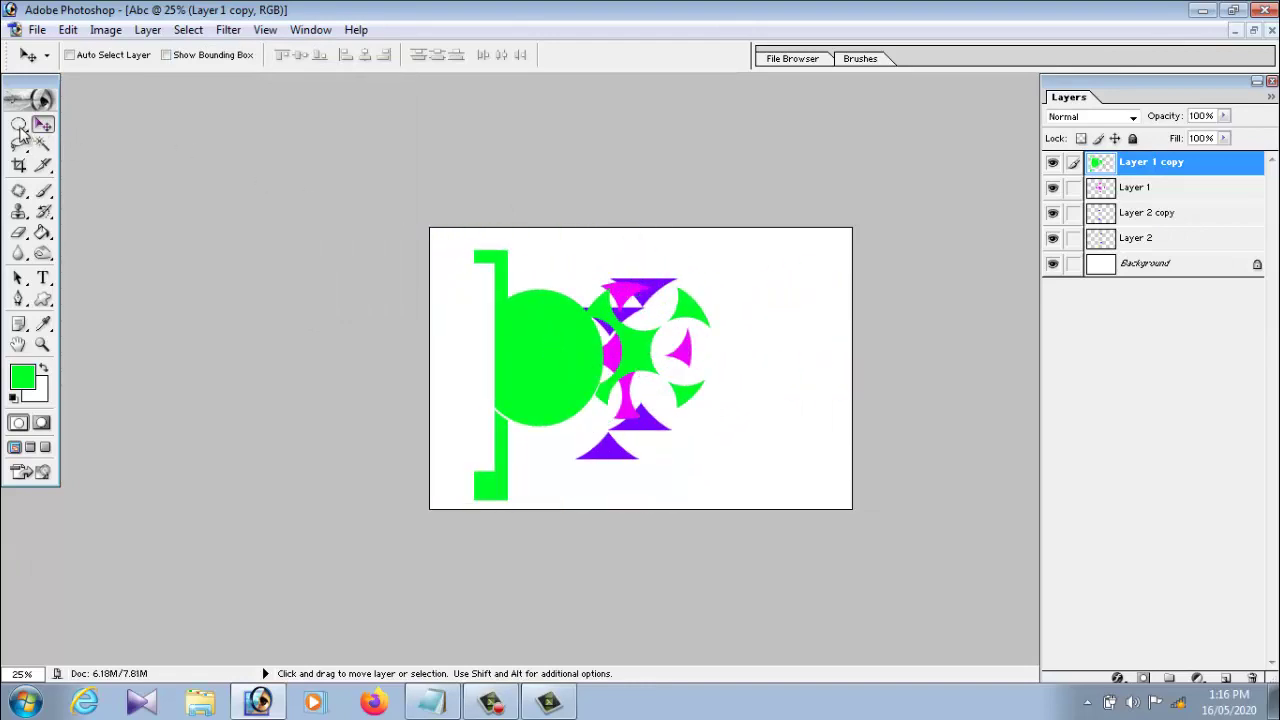
{"action": "left_click", "coordinate": [20, 128]}
{"action": "left_click", "coordinate": [77, 146]}
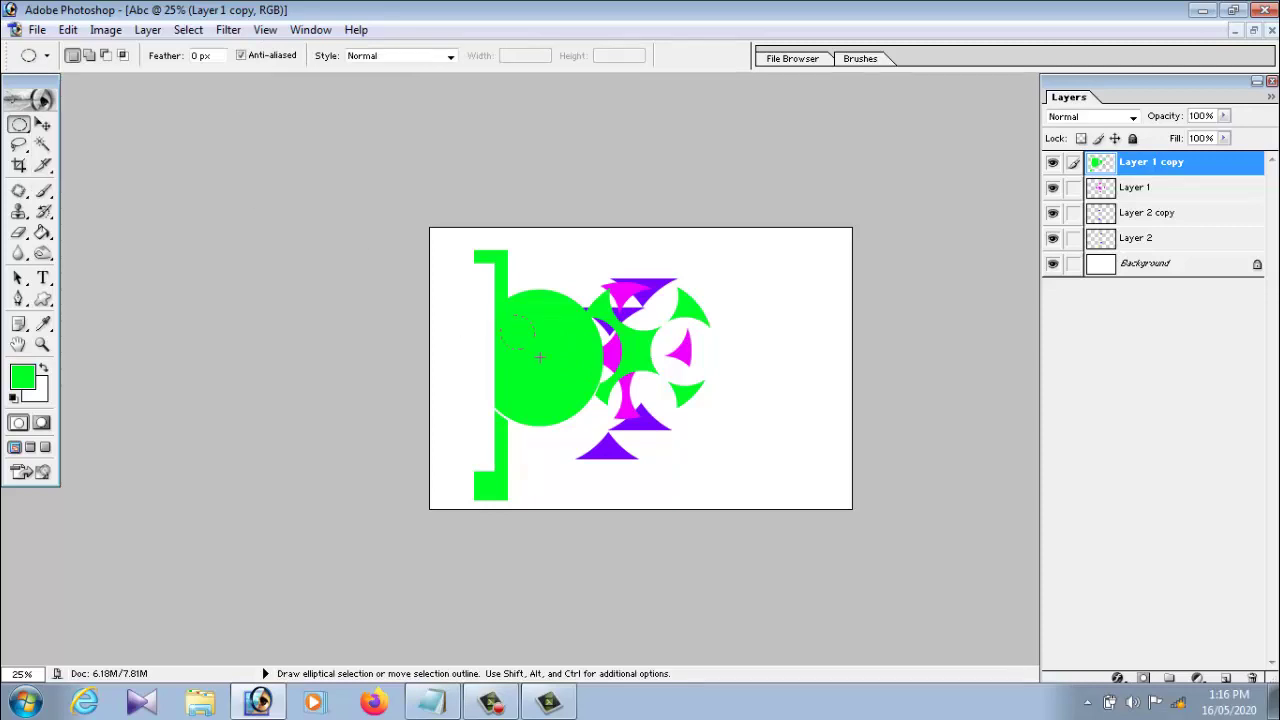
Delete a smaller circle from the green circle's centre to make a ring, then deselect and shift it
{"action": "left_click_drag", "start_coordinate": [571, 384], "coordinate": [565, 379]}
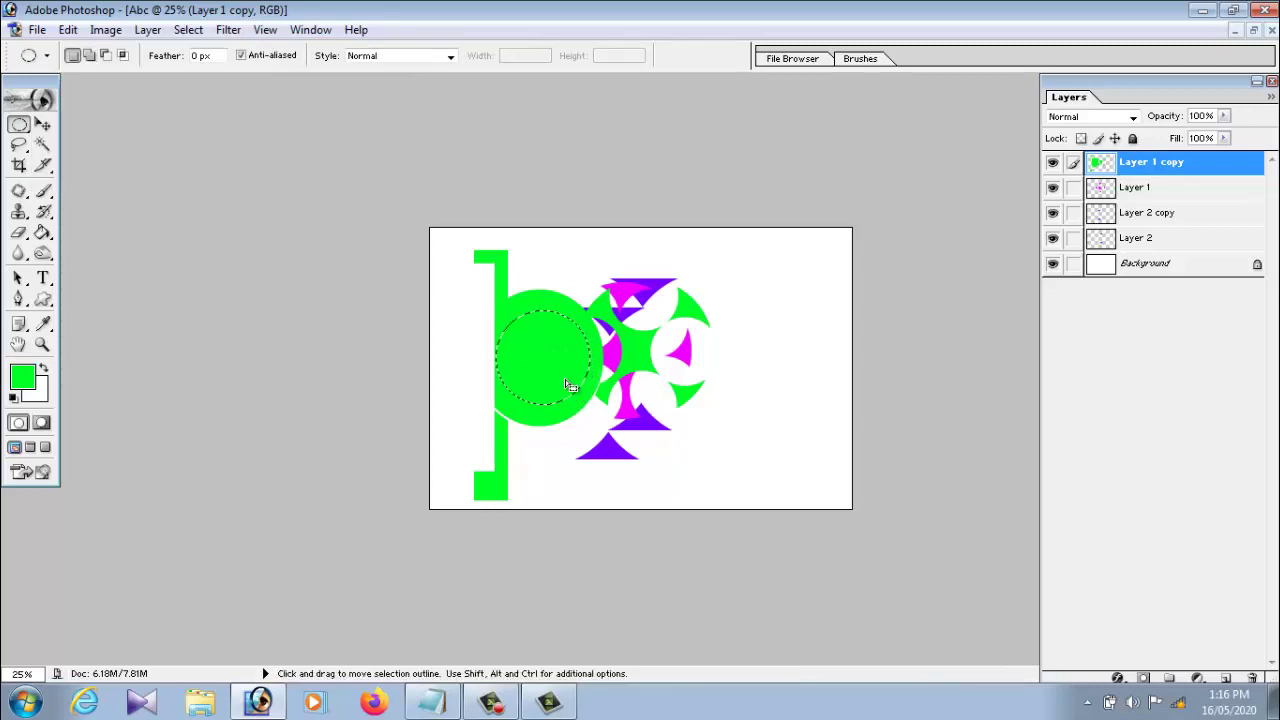
{"action": "key", "text": "Delete"}
{"action": "left_click", "coordinate": [42, 124]}
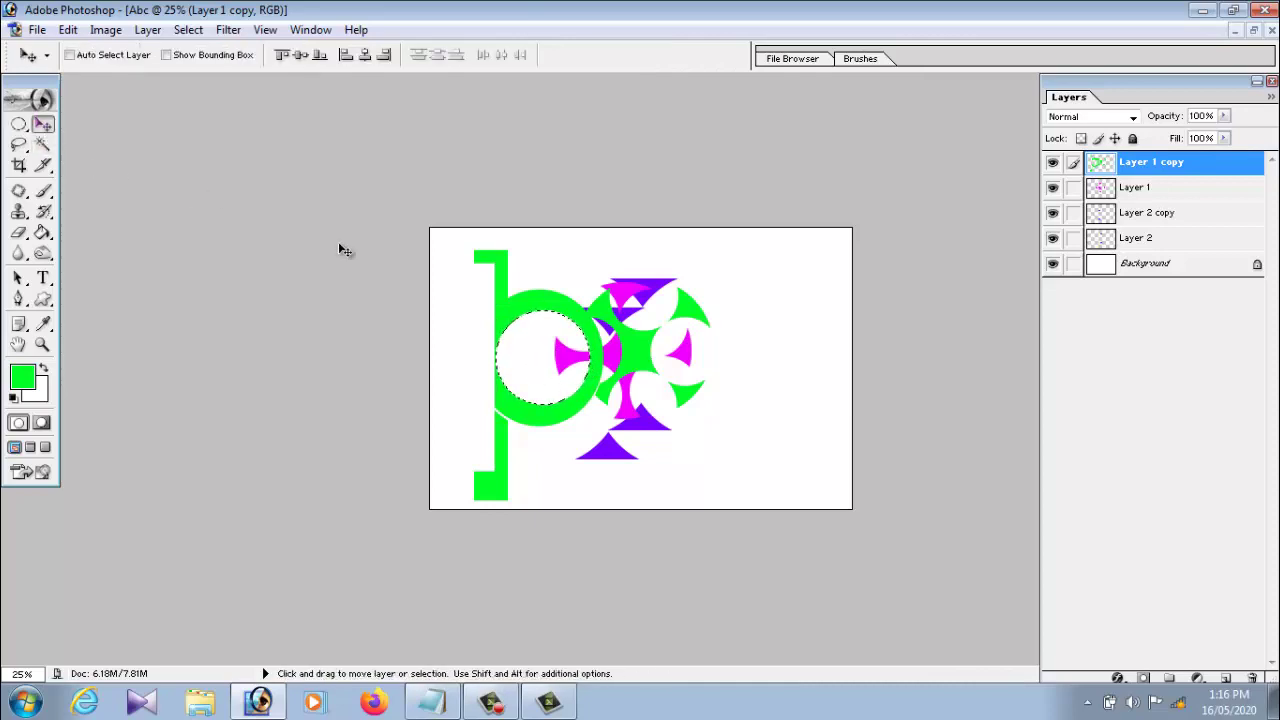
{"action": "left_click", "coordinate": [1052, 162]}
{"action": "left_click", "coordinate": [1052, 162]}
{"action": "left_click", "coordinate": [188, 29]}
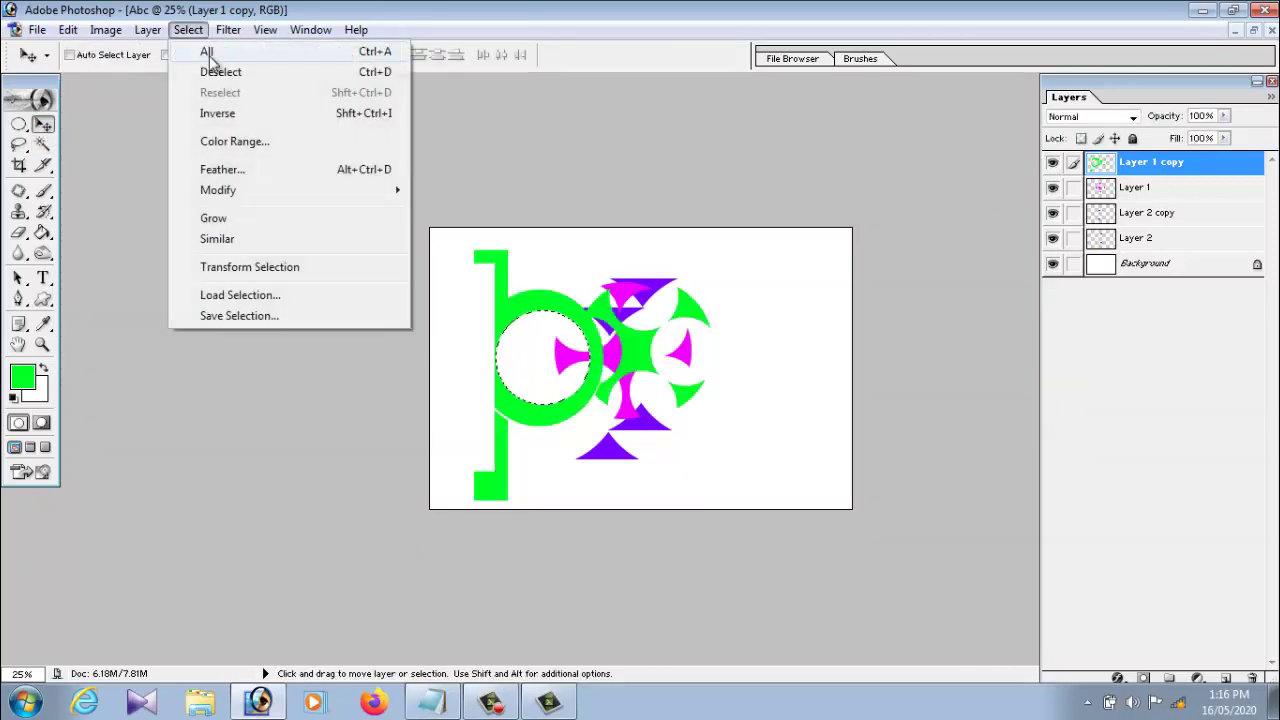
{"action": "left_click", "coordinate": [214, 76]}
{"action": "mouse_move", "coordinate": [543, 300]}
{"action": "left_mouse_down"}
{"action": "mouse_move", "coordinate": [747, 327]}
{"action": "mouse_move", "coordinate": [812, 306]}
{"action": "mouse_move", "coordinate": [604, 306]}
{"action": "mouse_move", "coordinate": [763, 316]}
{"action": "mouse_move", "coordinate": [543, 300]}
{"action": "mouse_move", "coordinate": [731, 312]}
{"action": "mouse_move", "coordinate": [733, 329]}
{"action": "mouse_move", "coordinate": [546, 308]}
{"action": "left_mouse_up"}
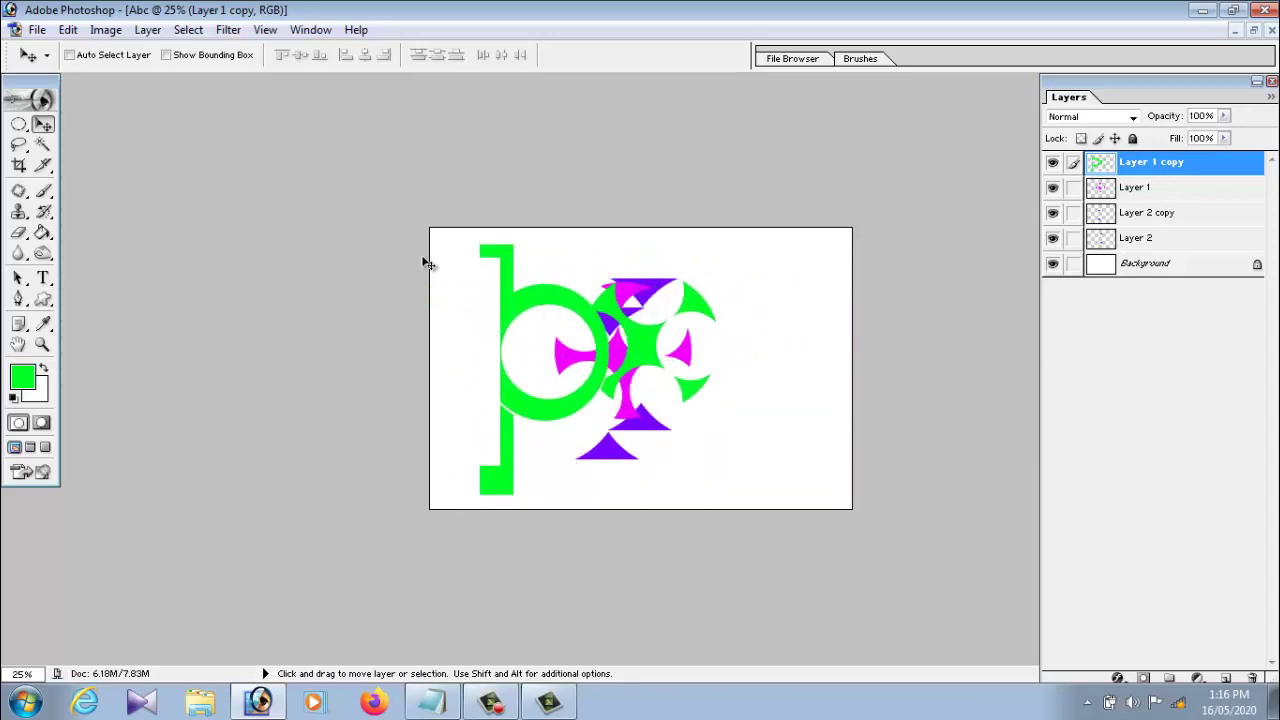
Switch back and forth between the Move tool and the marquee selection tools
{"action": "left_click", "coordinate": [18, 124]}
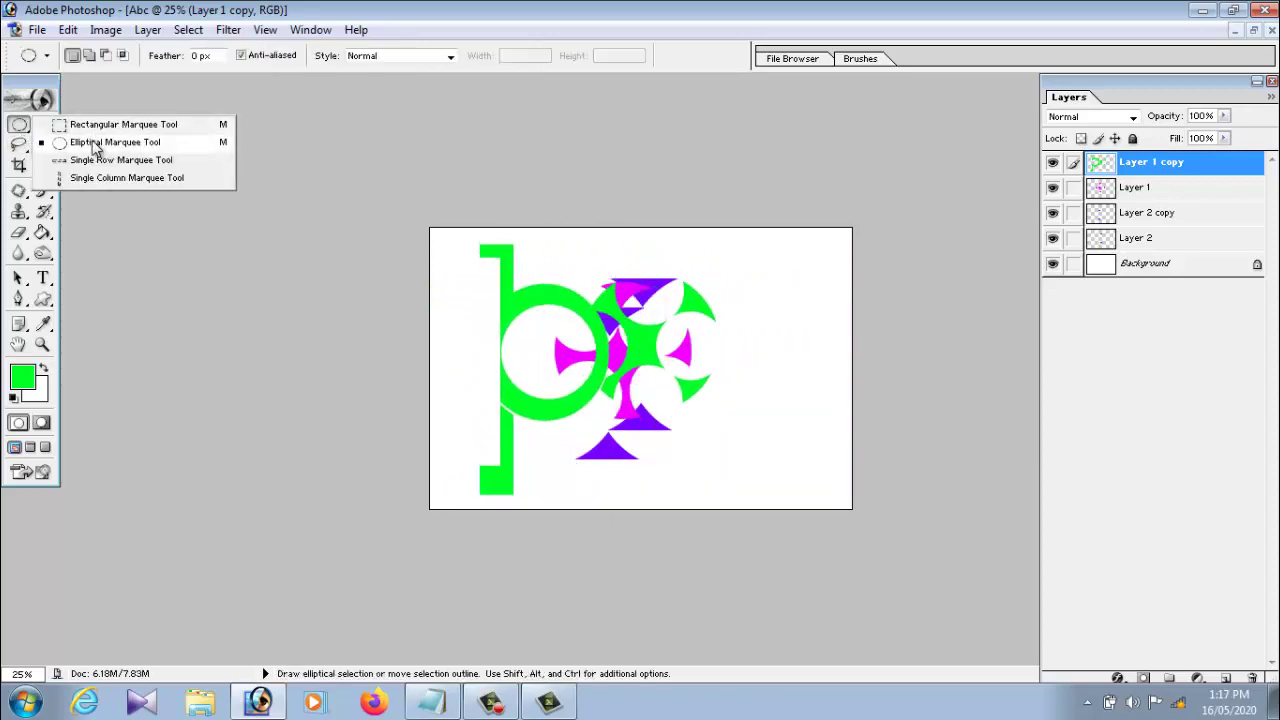
{"action": "left_click", "coordinate": [100, 106]}
{"action": "left_click", "coordinate": [43, 125]}
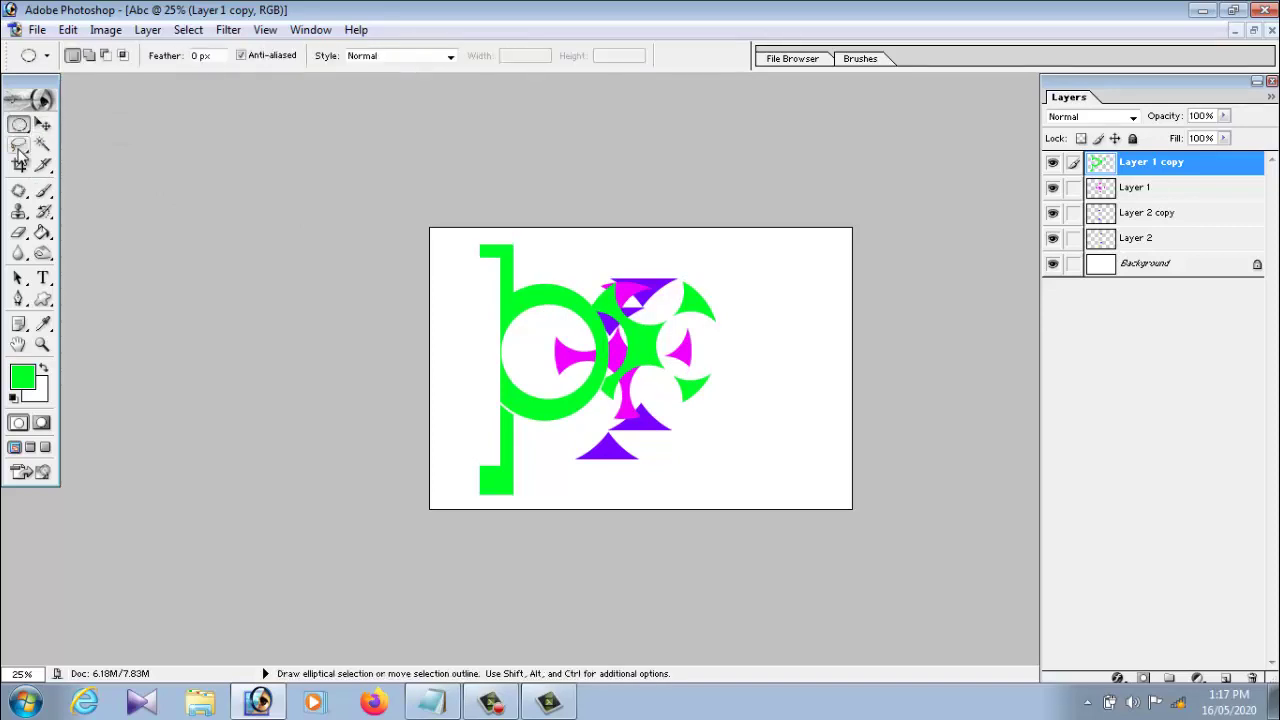
{"action": "left_click", "coordinate": [18, 142]}
{"action": "left_click", "coordinate": [43, 125]}
{"action": "right_click", "coordinate": [24, 128]}
{"action": "left_click", "coordinate": [160, 137]}
{"action": "left_click", "coordinate": [43, 125]}
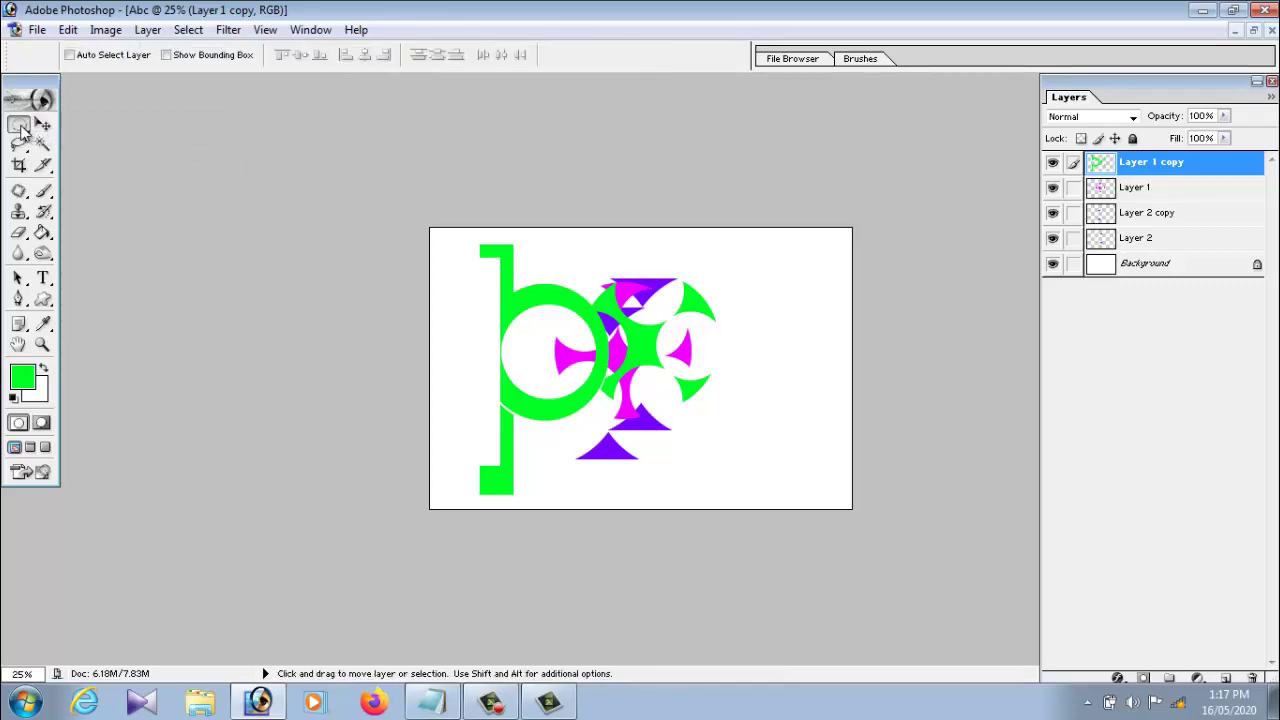
{"action": "left_click", "coordinate": [43, 125]}
{"action": "left_click", "coordinate": [19, 124]}
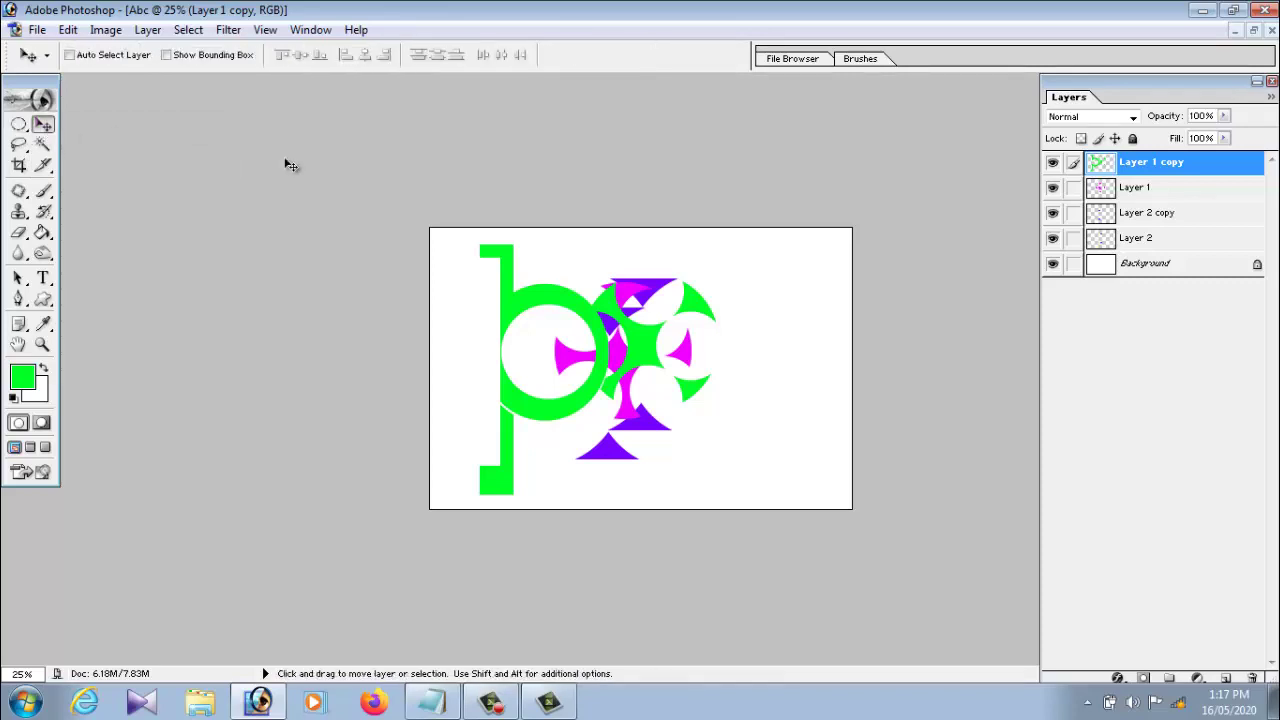